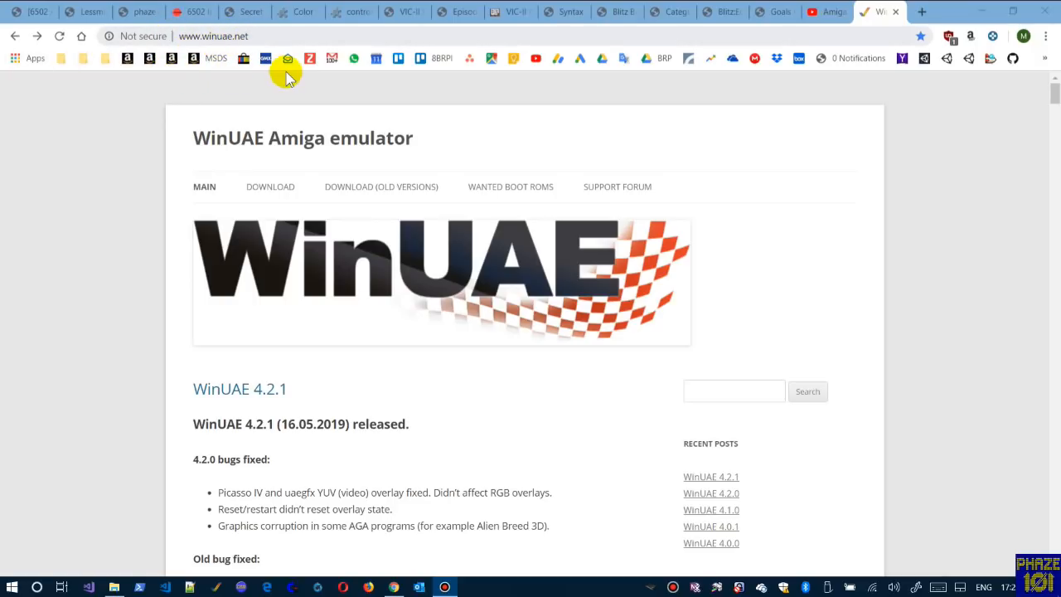
- Open the WinUAE website's download page and bring up the OneDrive Amiga WinUAE folder in File Explorer
left_click(277, 191)
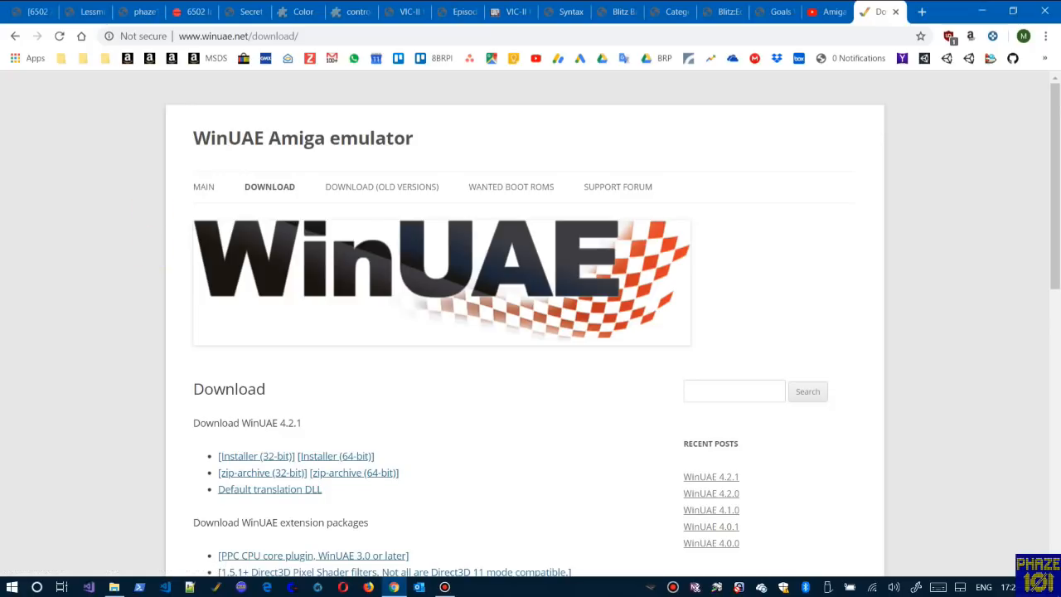
key("super+e")
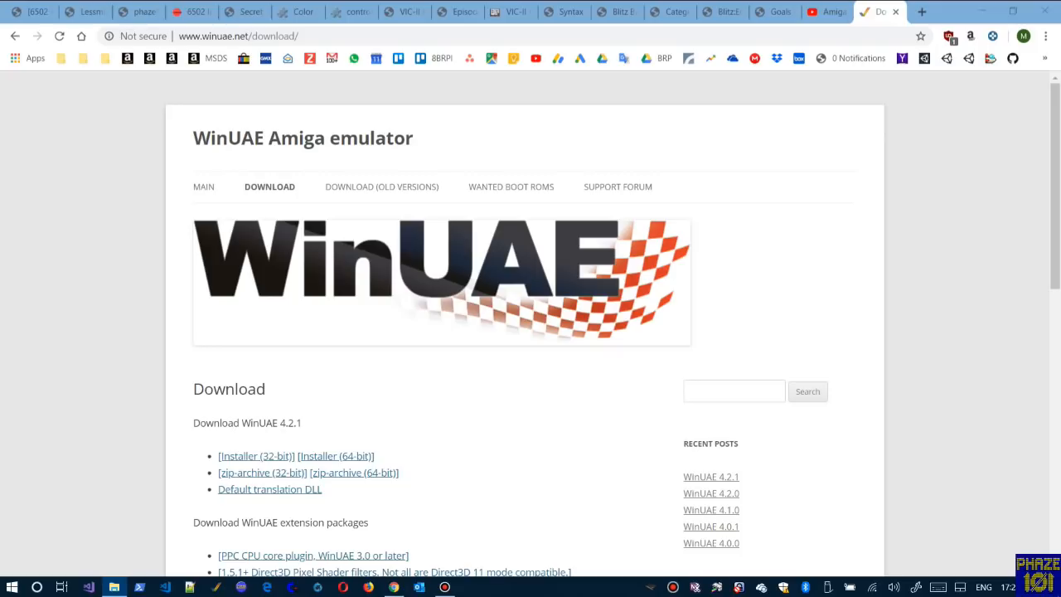
left_click_drag(464, 0, 488, 54)
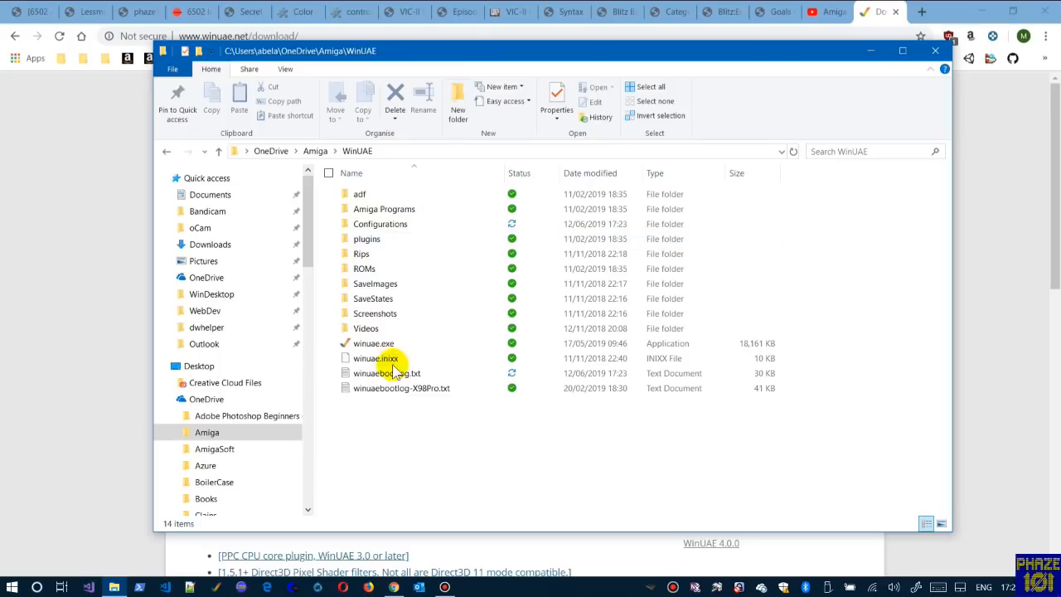
- Examine the contents of the ROMs, plugins and Configurations folders inside the WinUAE folder
left_click(362, 271)
double_click(361, 271)
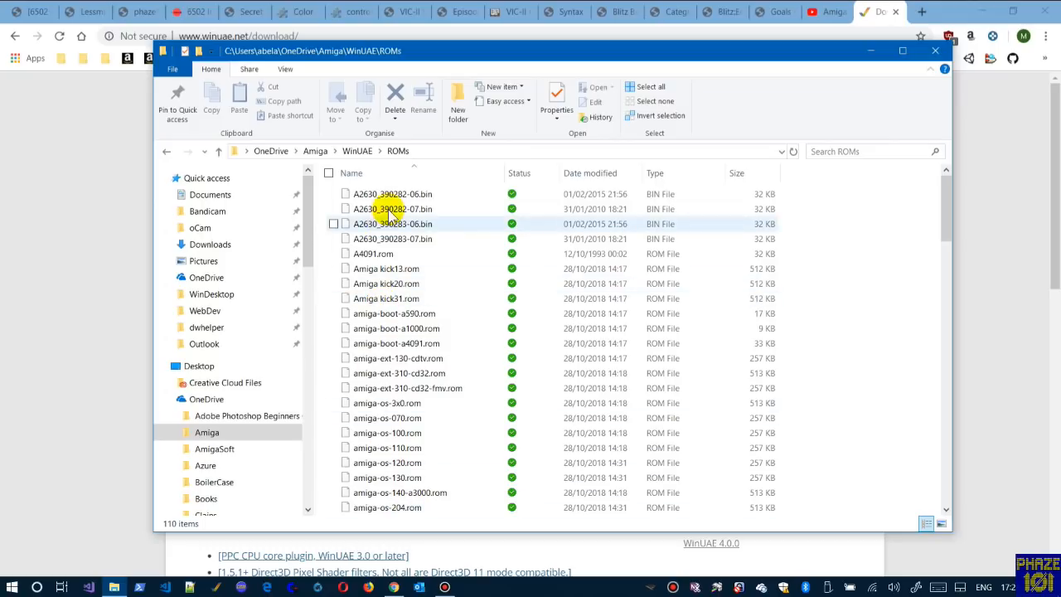
left_click(357, 151)
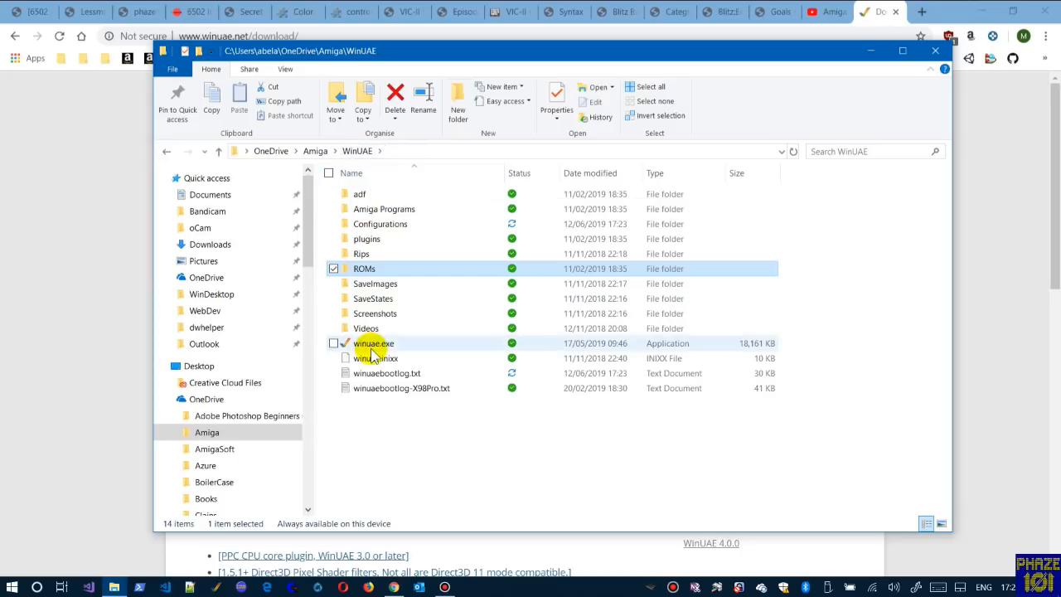
mouse_move(364, 342)
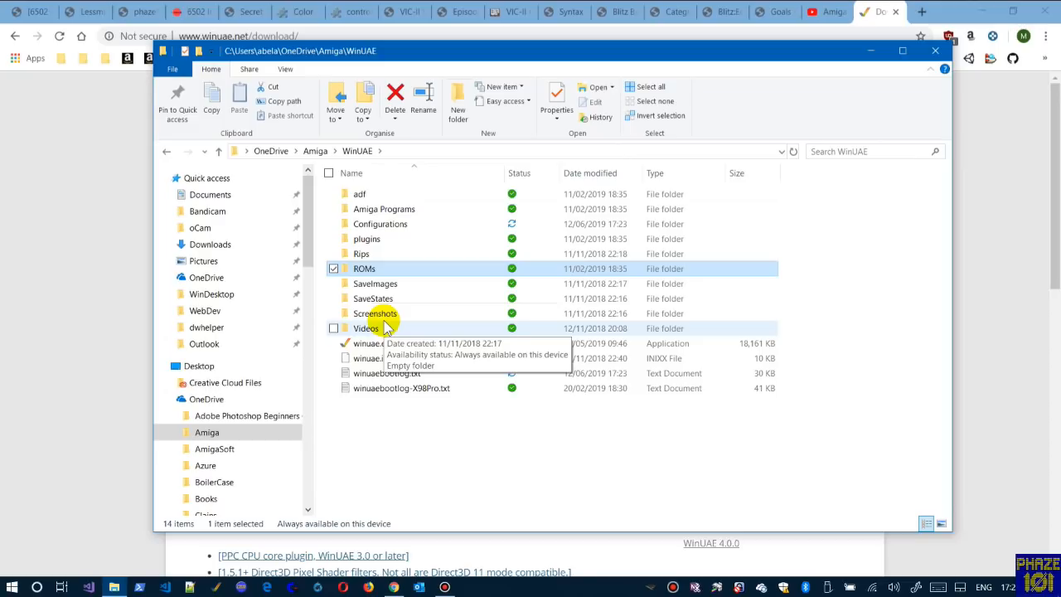
double_click(365, 239)
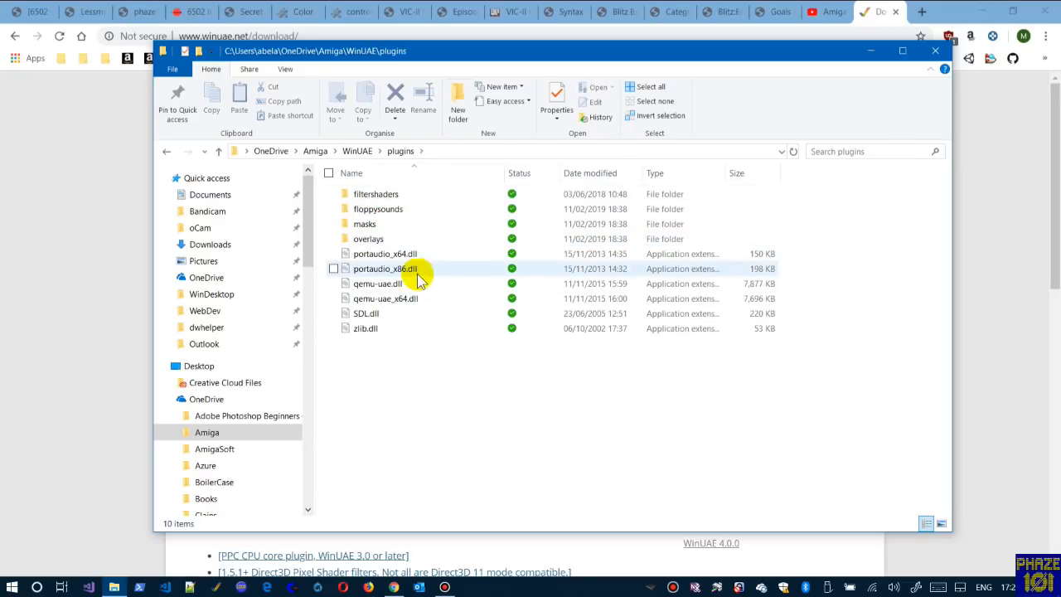
left_click(357, 151)
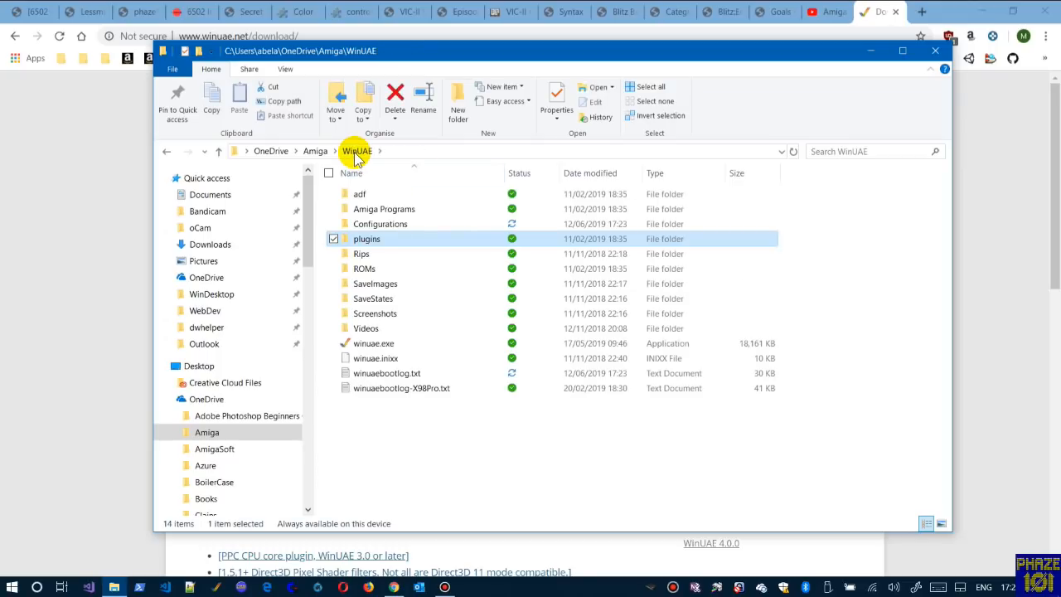
double_click(365, 223)
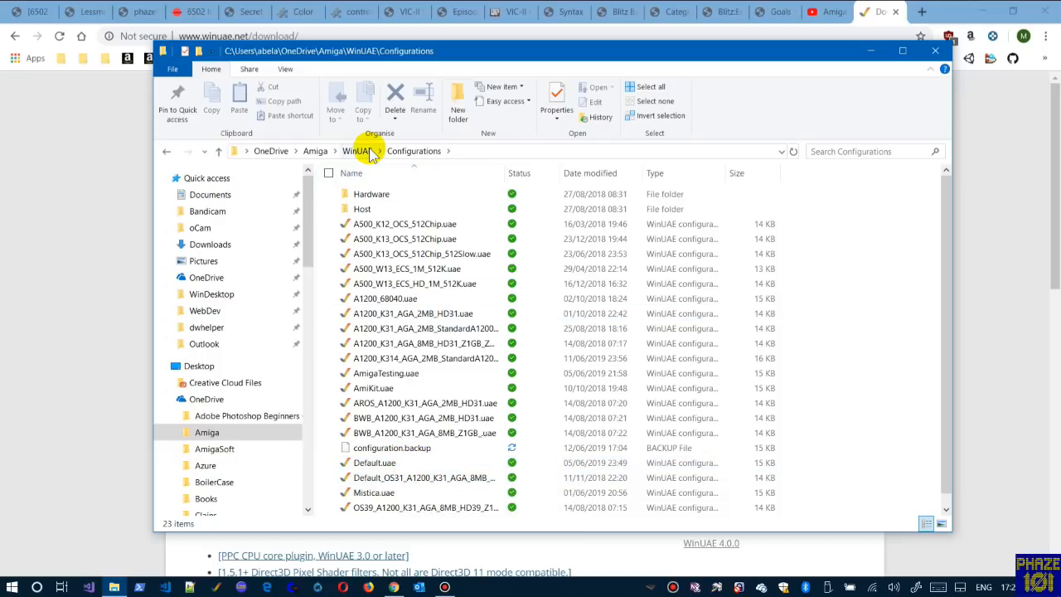
left_click_drag(504, 173, 553, 172)
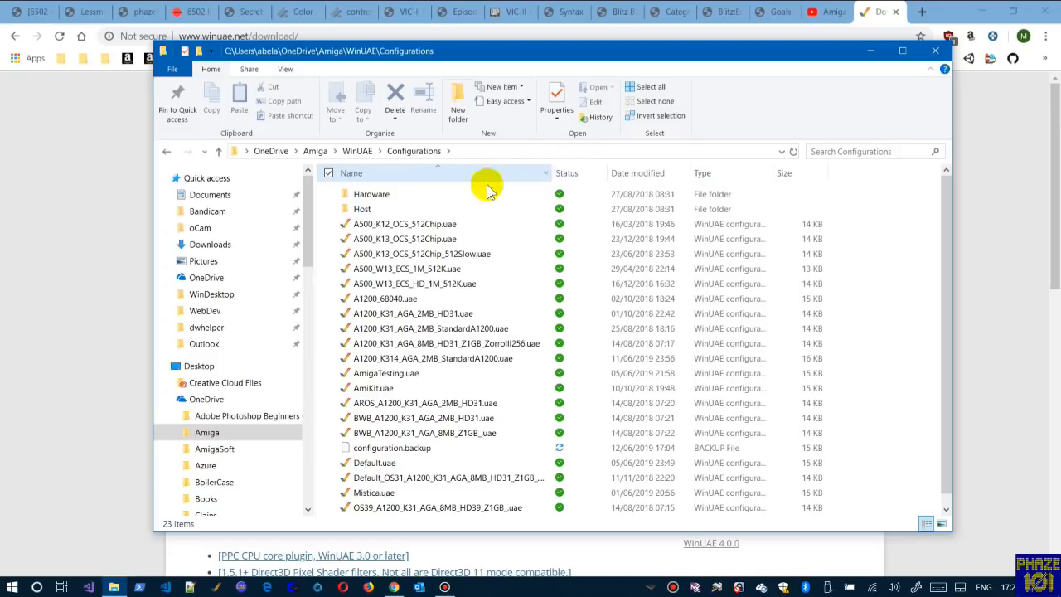
left_click(354, 152)
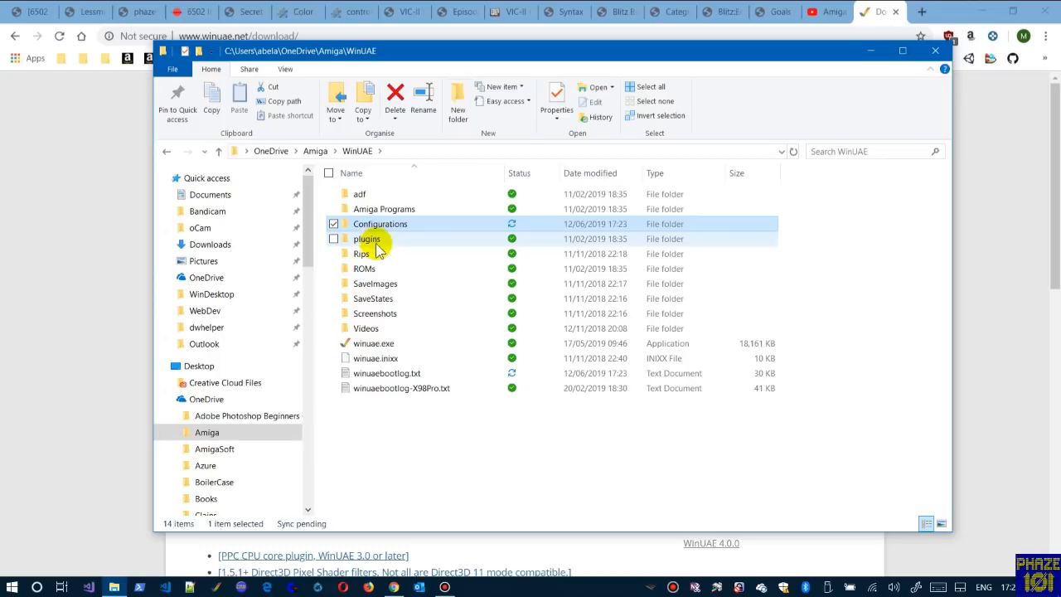
- Launch winuae.exe and clear the browser and folder windows away so that WinUAE Properties stands alone on the desktop
left_click(370, 345)
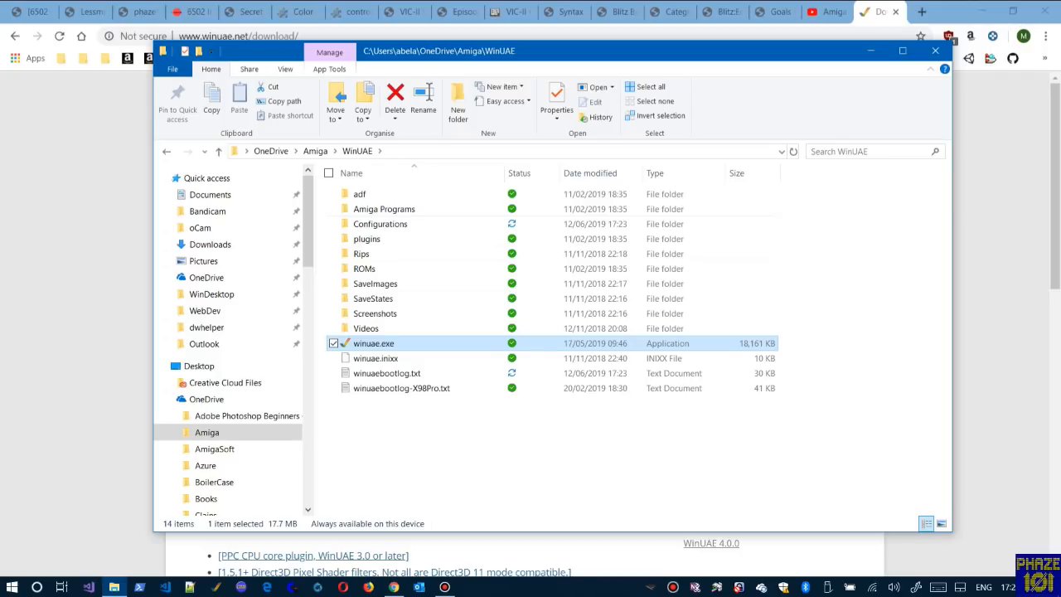
key("Return")
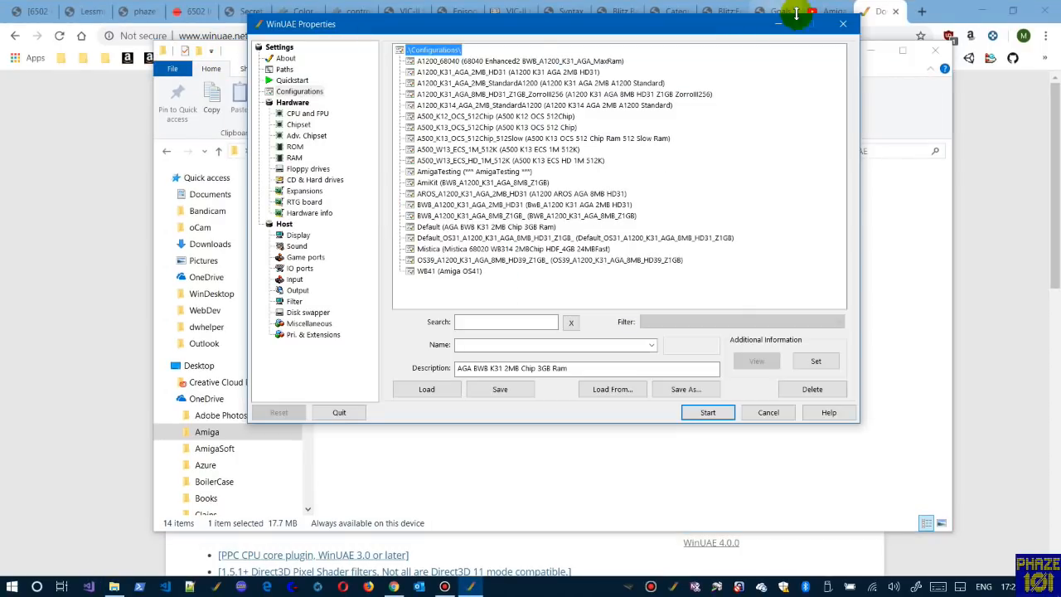
left_click(950, 10)
left_click_drag(547, 0, 547, 0)
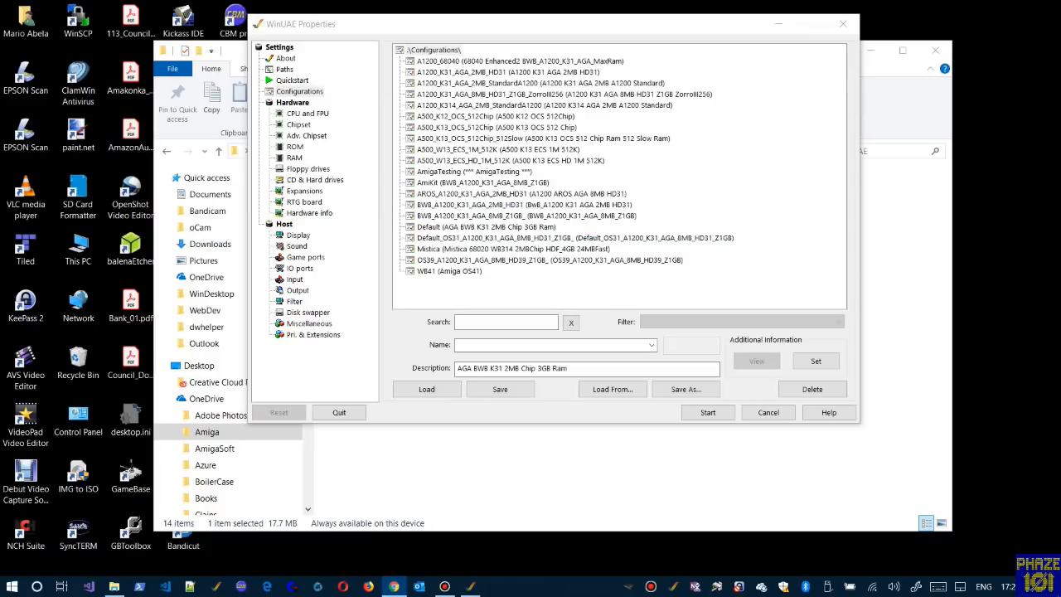
left_click(889, 60)
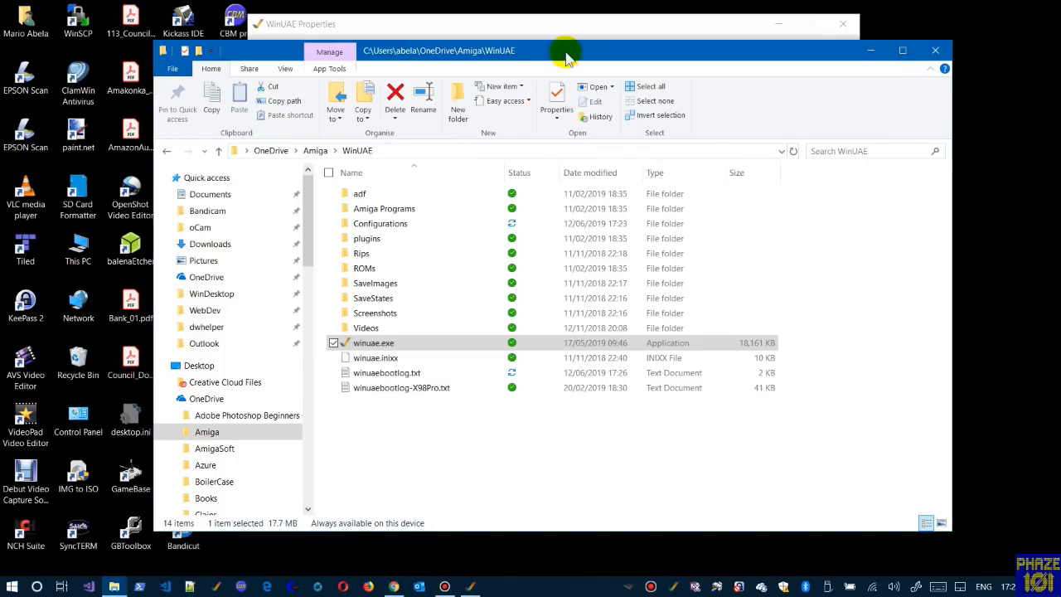
left_click_drag(597, 52, 278, 0)
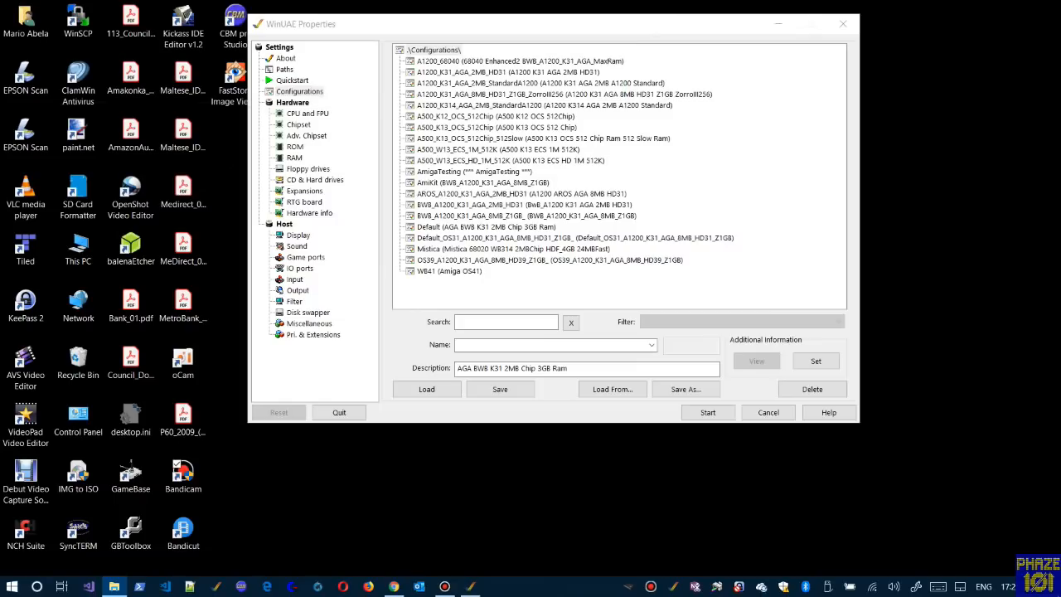
left_click_drag(580, 26, 663, 76)
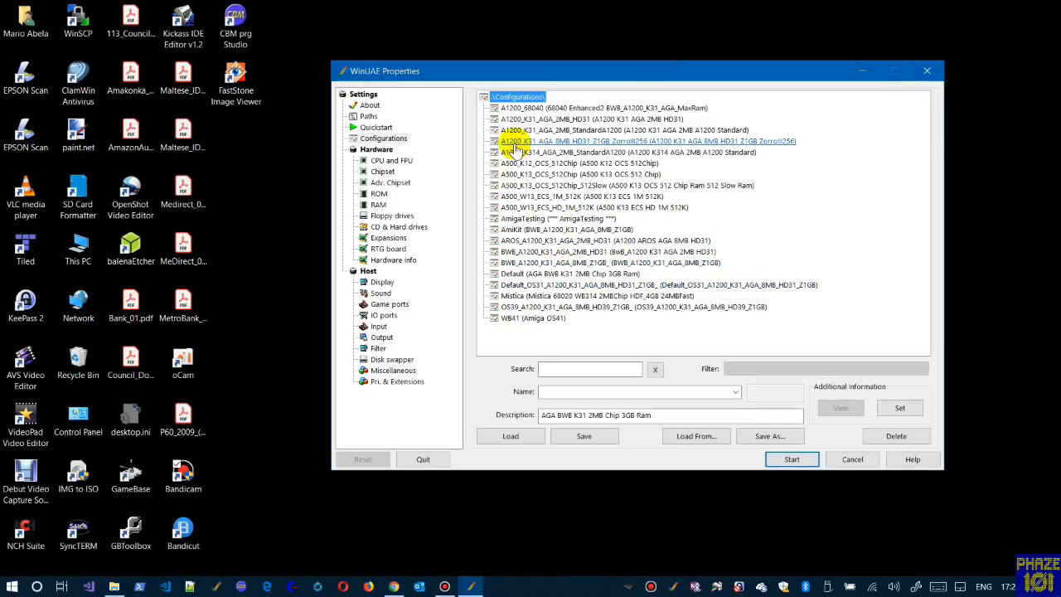
- Load the Default configuration after reviewing its CPU, chipset, advanced chipset and ROM settings
left_click(531, 274)
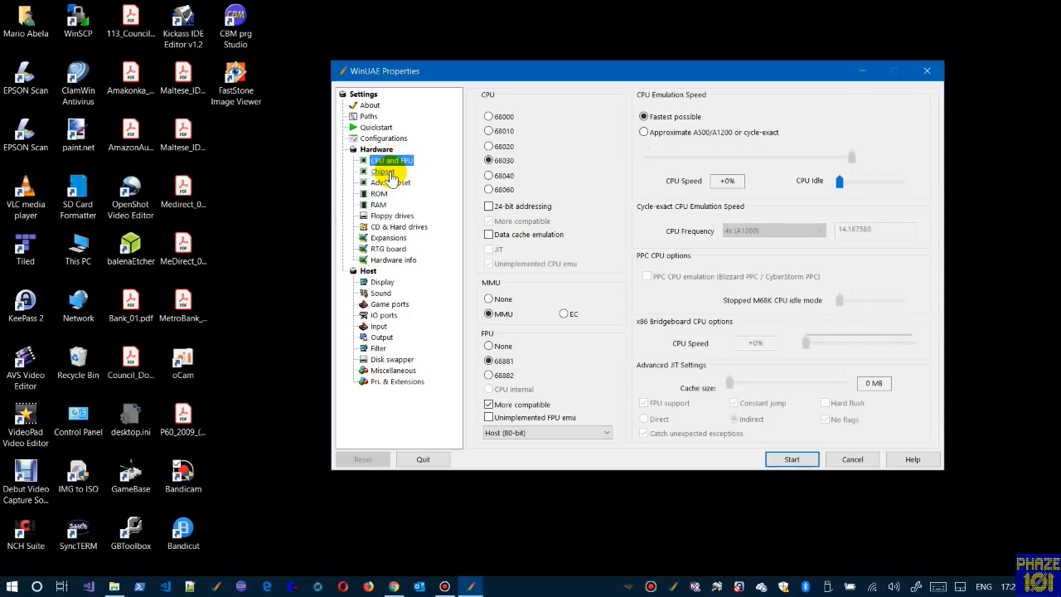
left_click(383, 171)
left_click(390, 183)
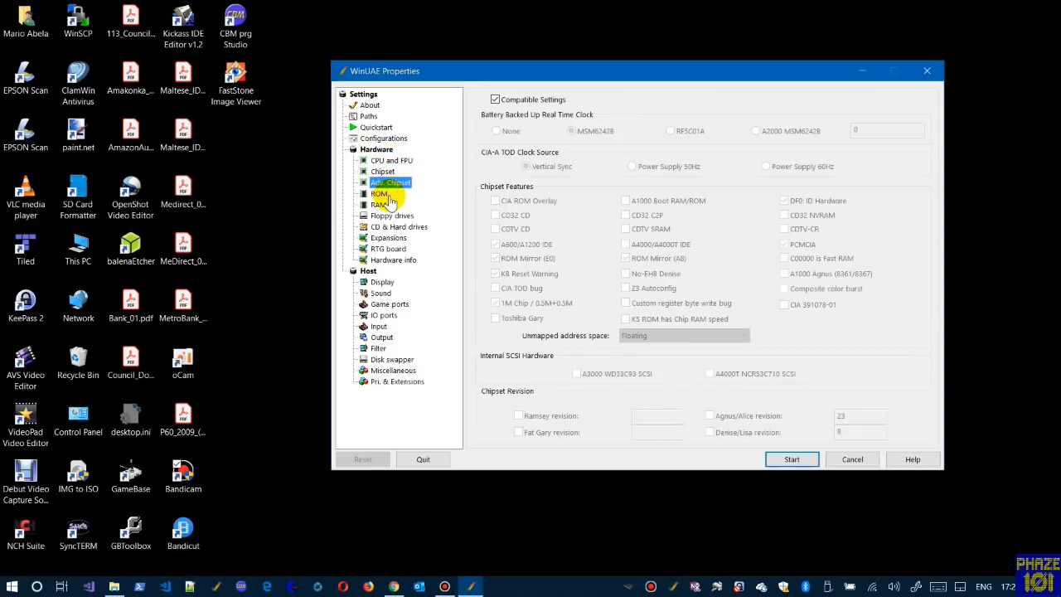
left_click(379, 195)
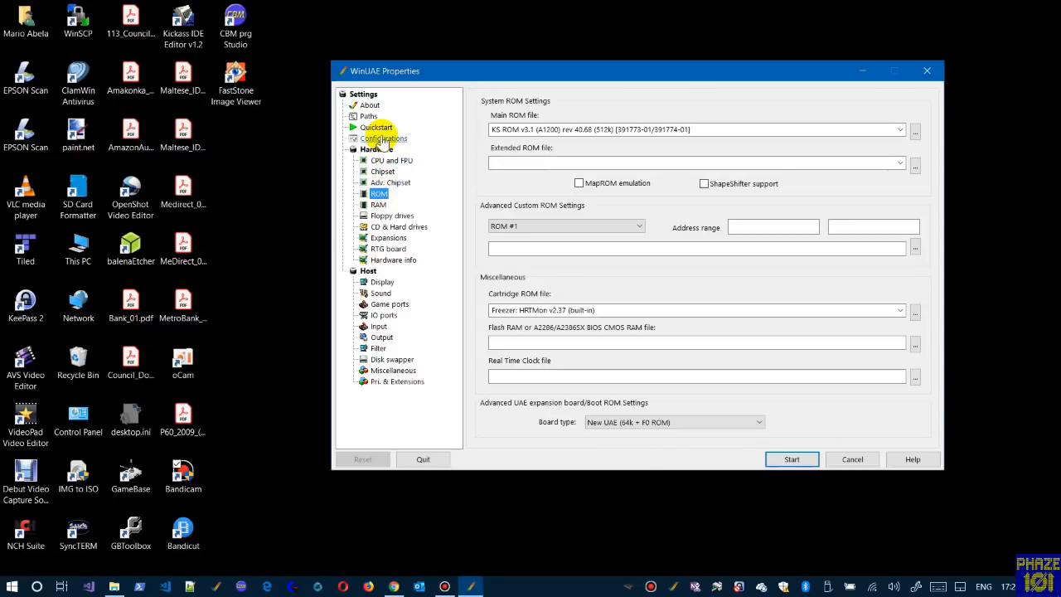
left_click(381, 139)
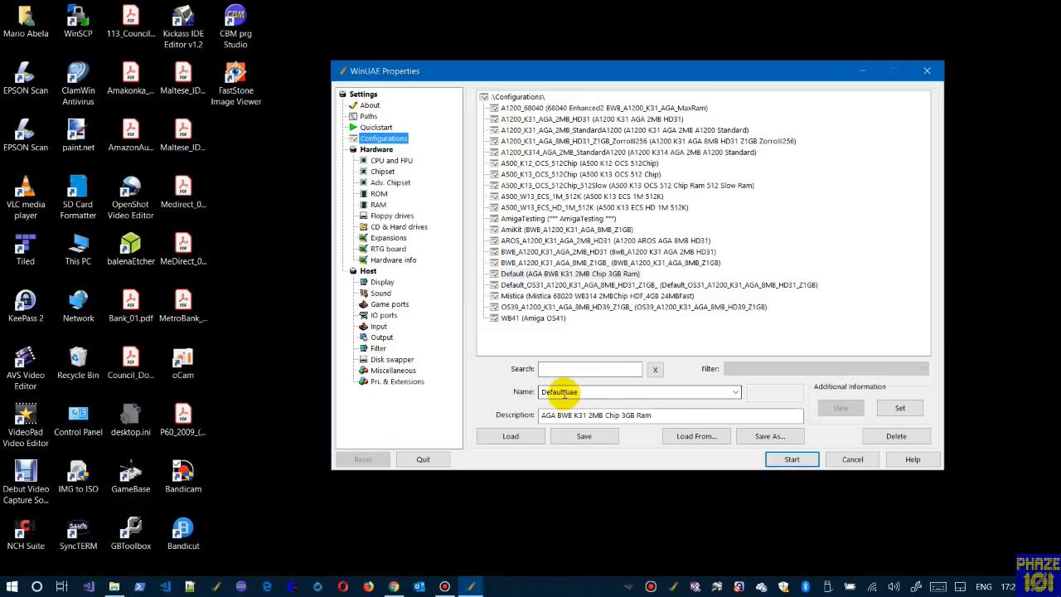
left_click(509, 434)
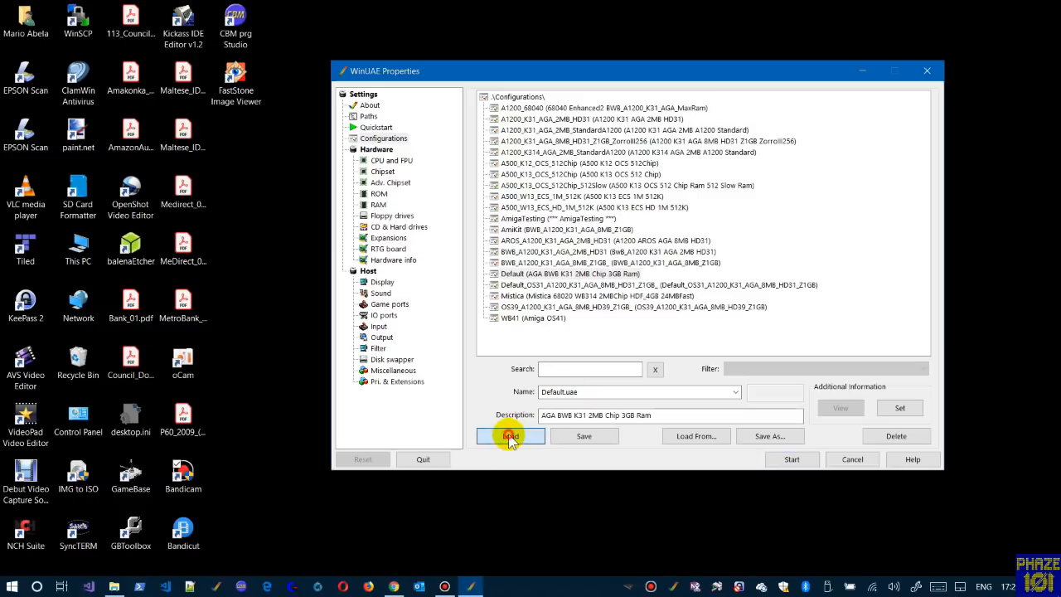
- Save the loaded configuration under the new name Tutorial.uae
left_click(562, 391)
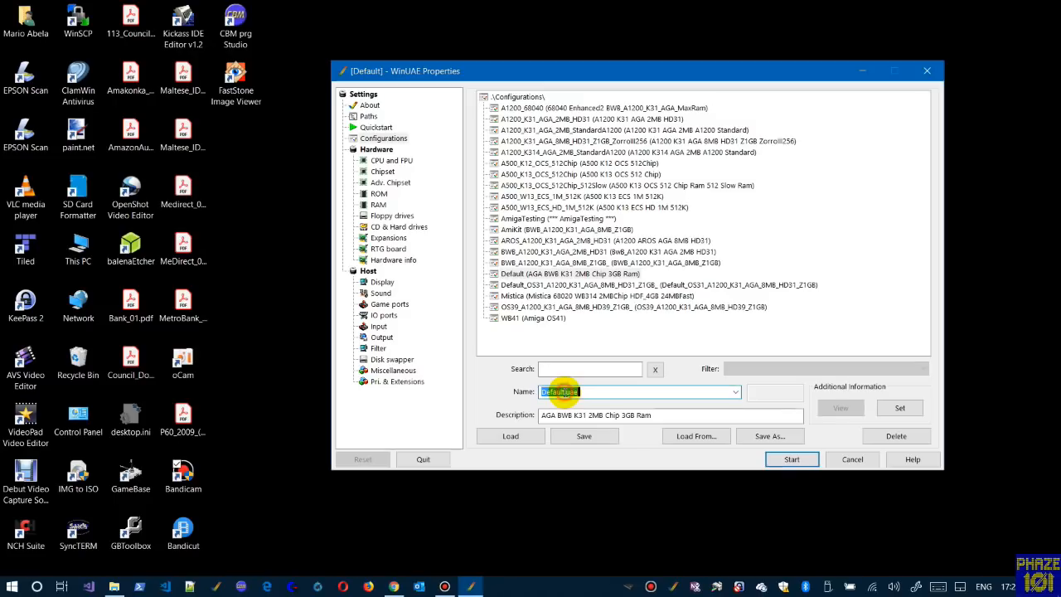
double_click(562, 392)
type("Tutori")
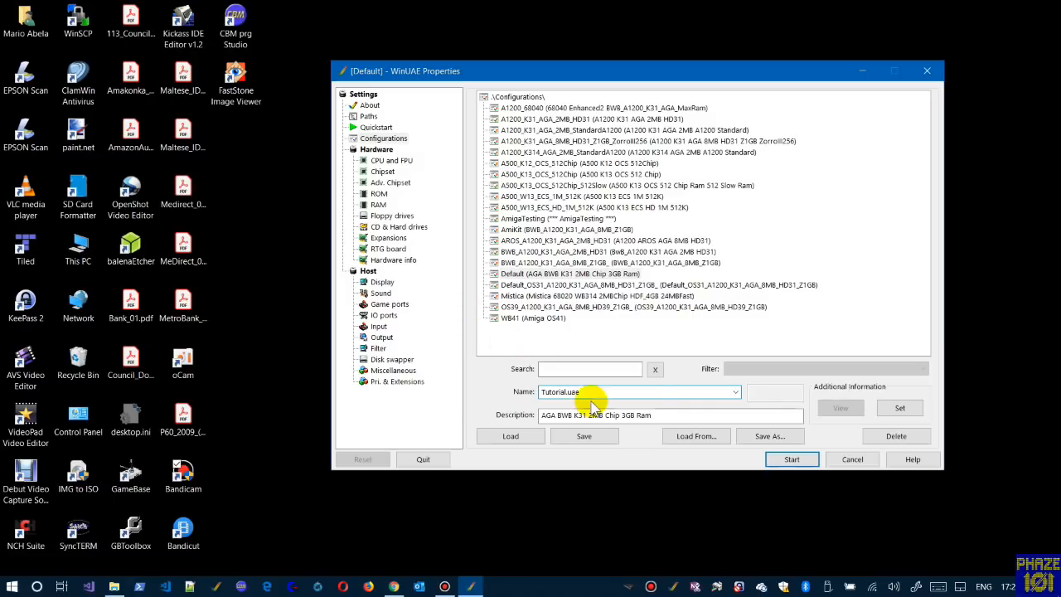
left_click(772, 437)
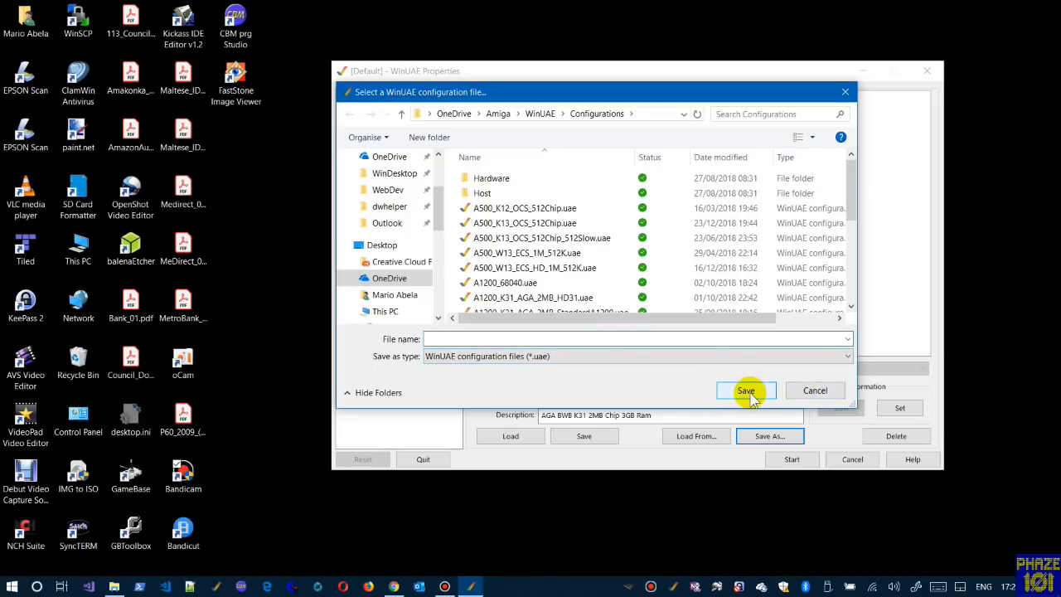
left_click(846, 93)
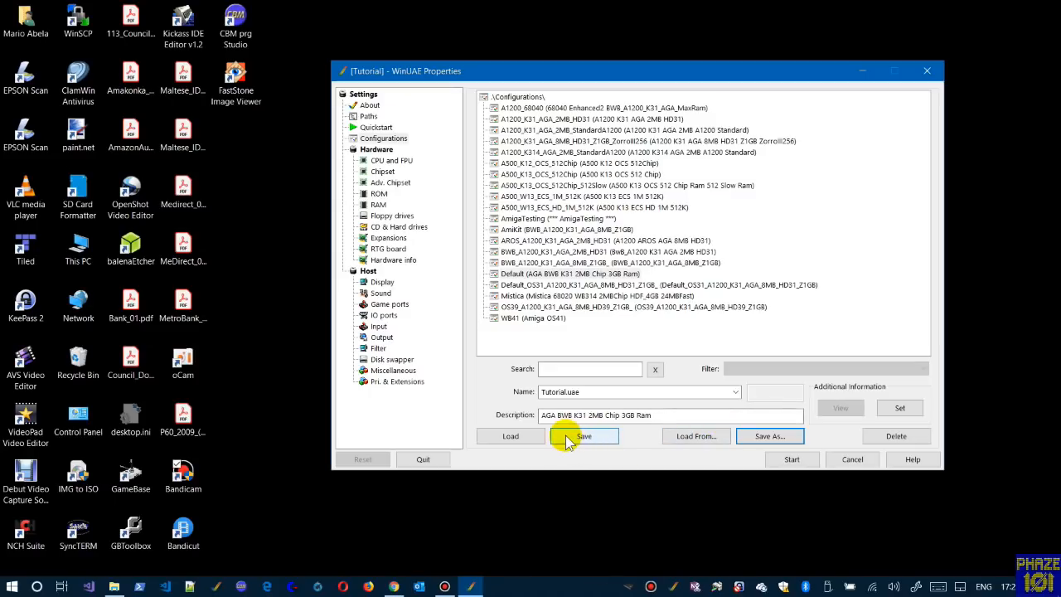
left_click(569, 391)
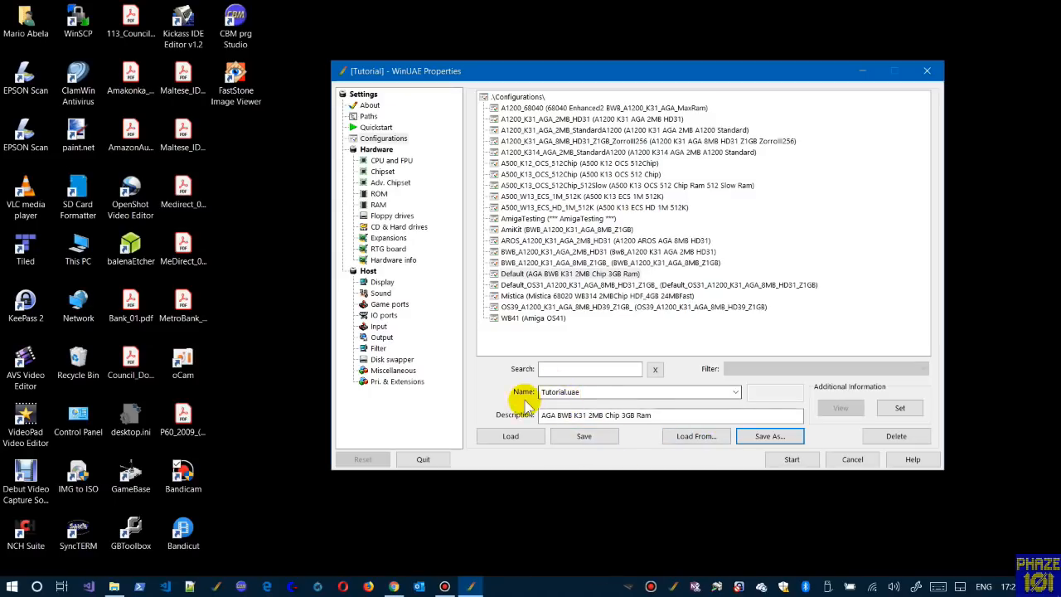
left_click(578, 440)
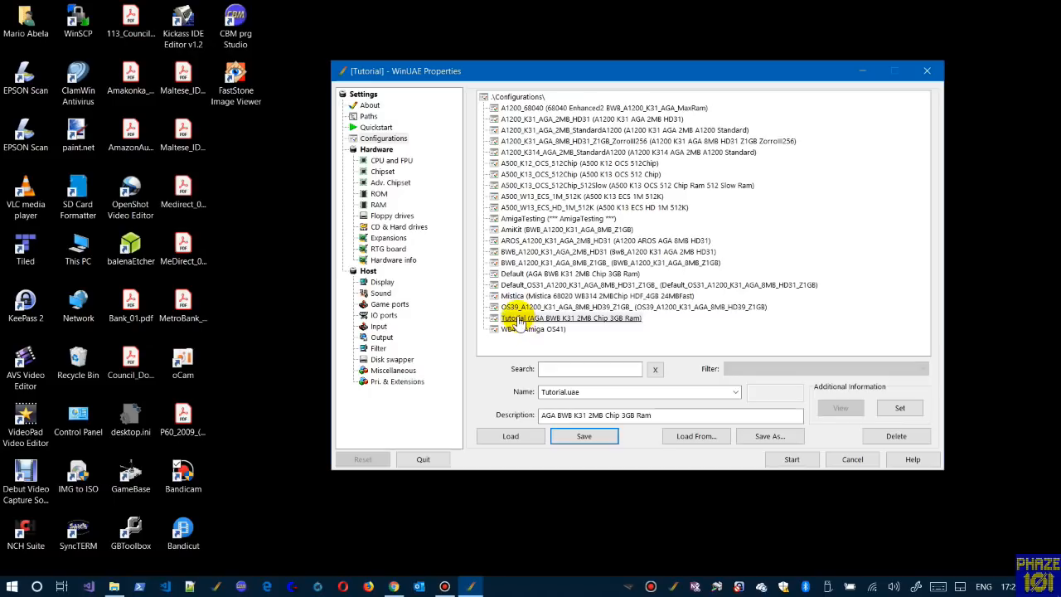
- Set the CPU to 68020 with approximate A500/A1200 or cycle-exact emulation speed and the FPU to None
left_click(387, 162)
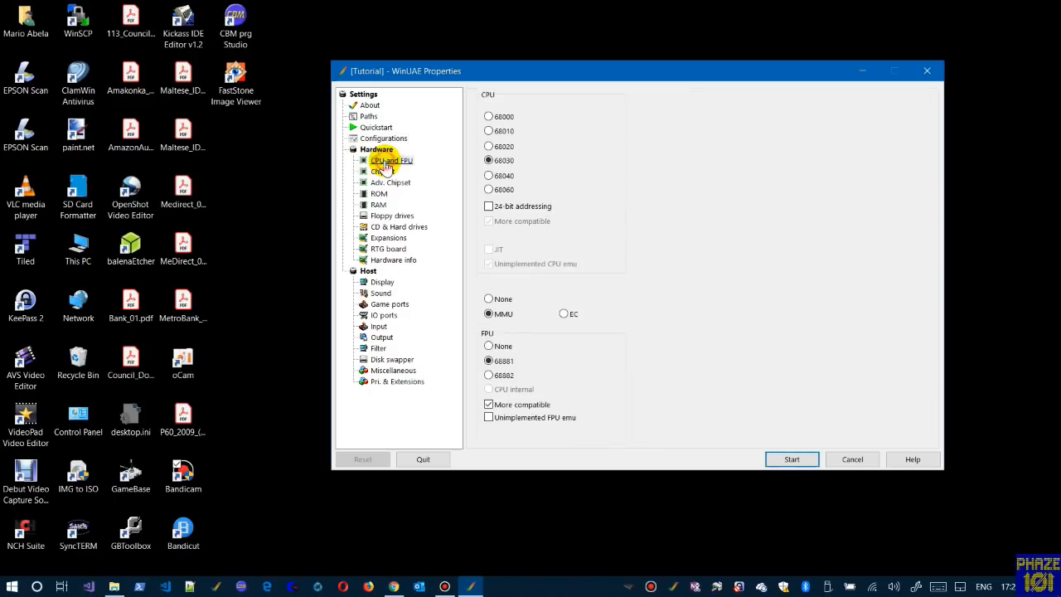
left_click(489, 147)
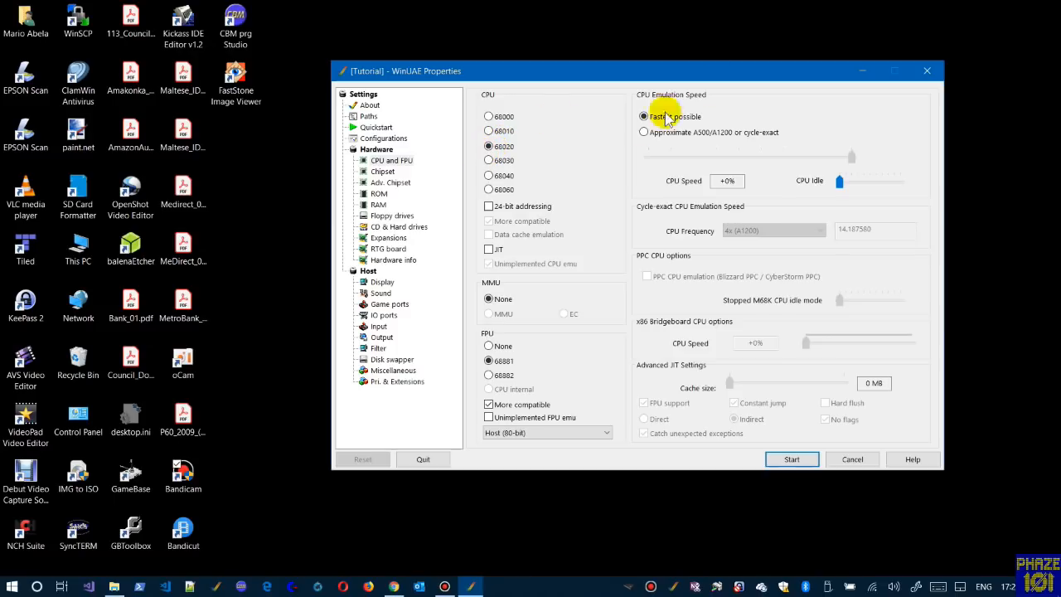
left_click(646, 133)
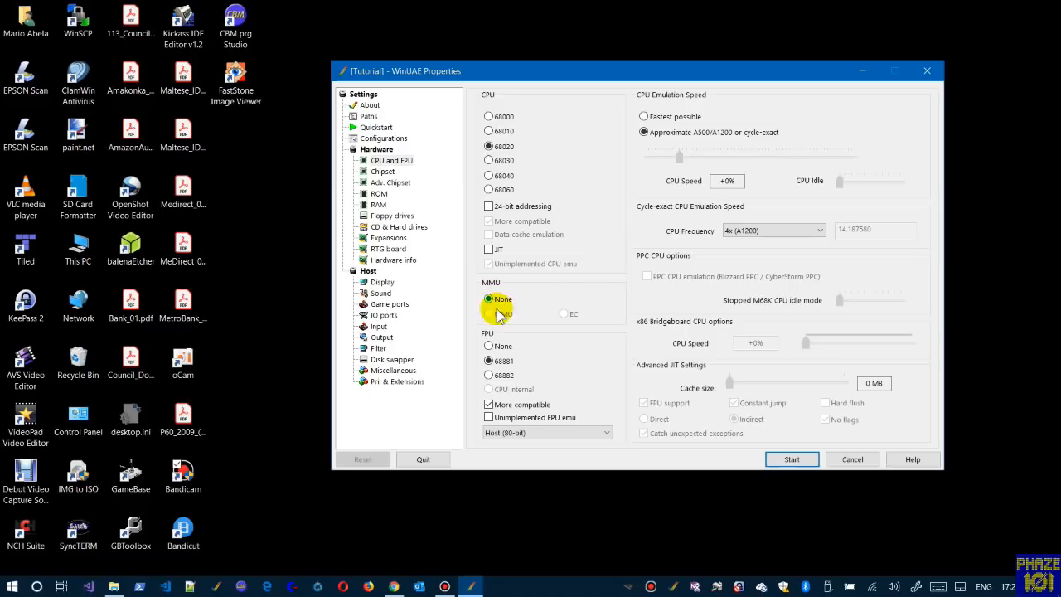
left_click(489, 348)
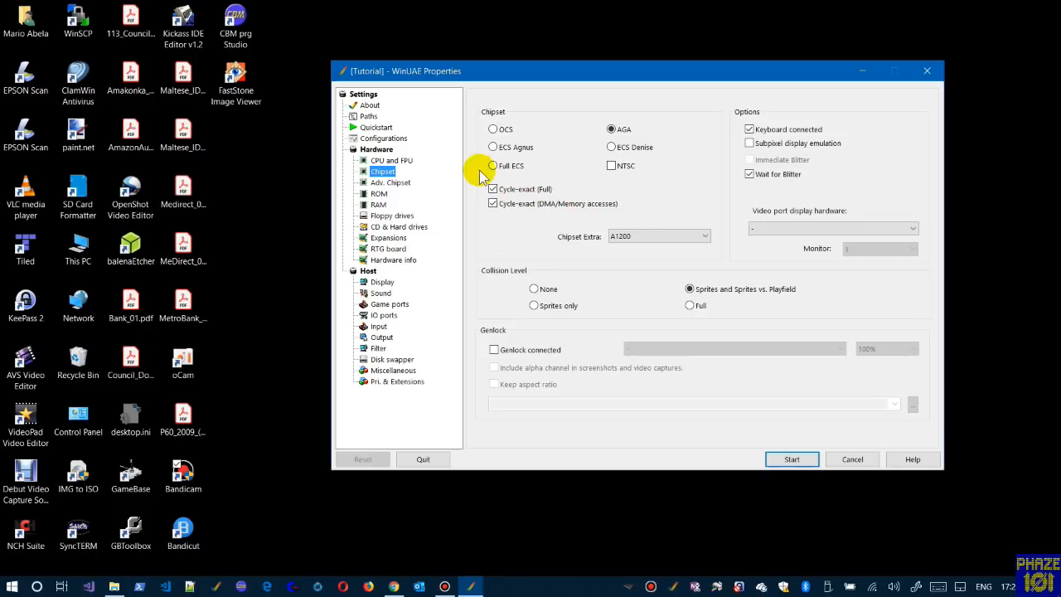
- Recheck the CPU emulation speed options and examine the Chipset and Adv. Chipset settings
left_click(394, 160)
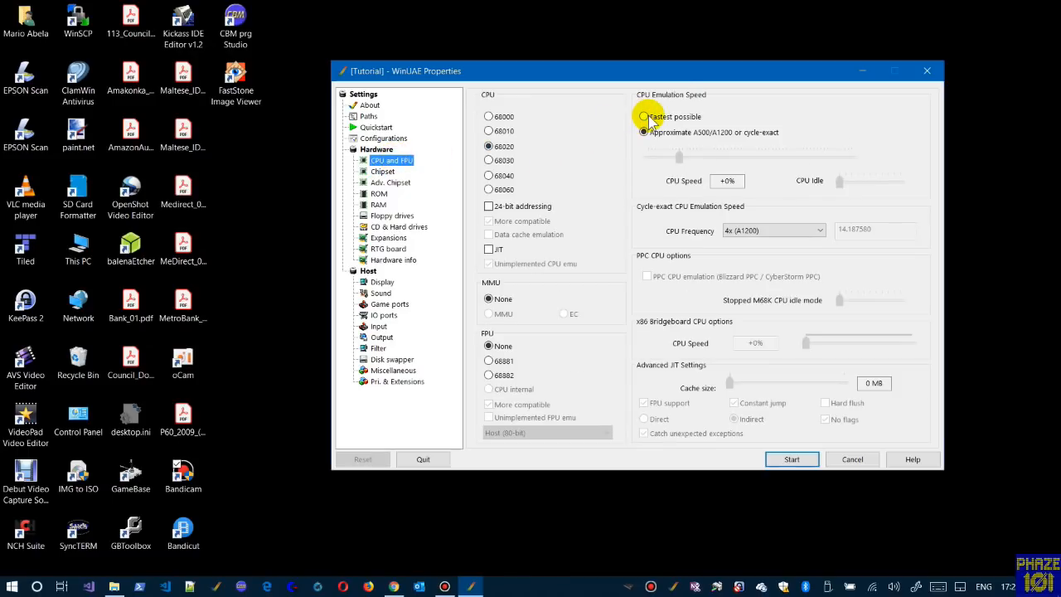
left_click(380, 171)
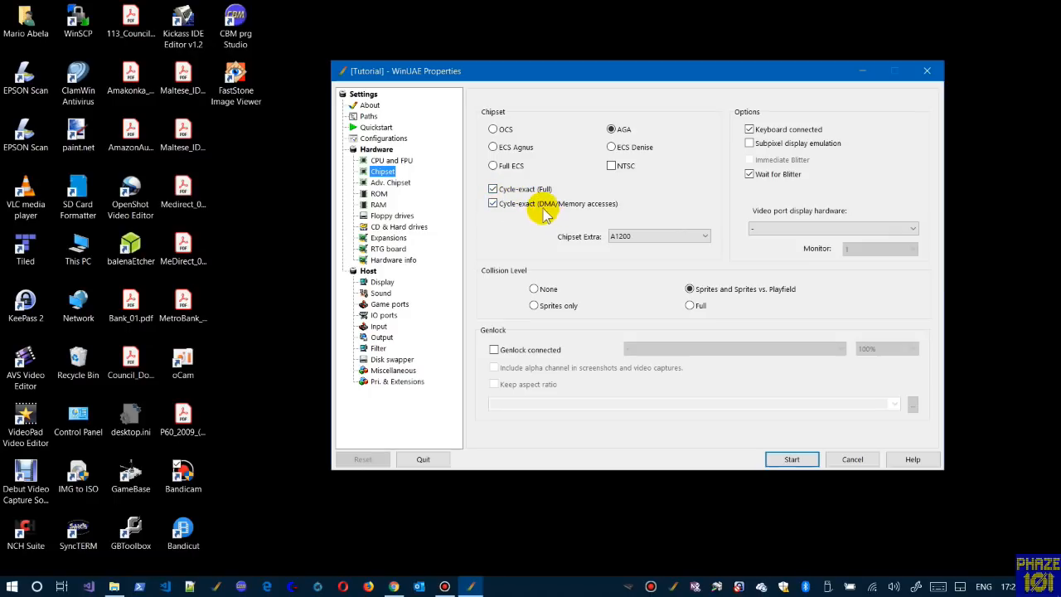
left_click(383, 184)
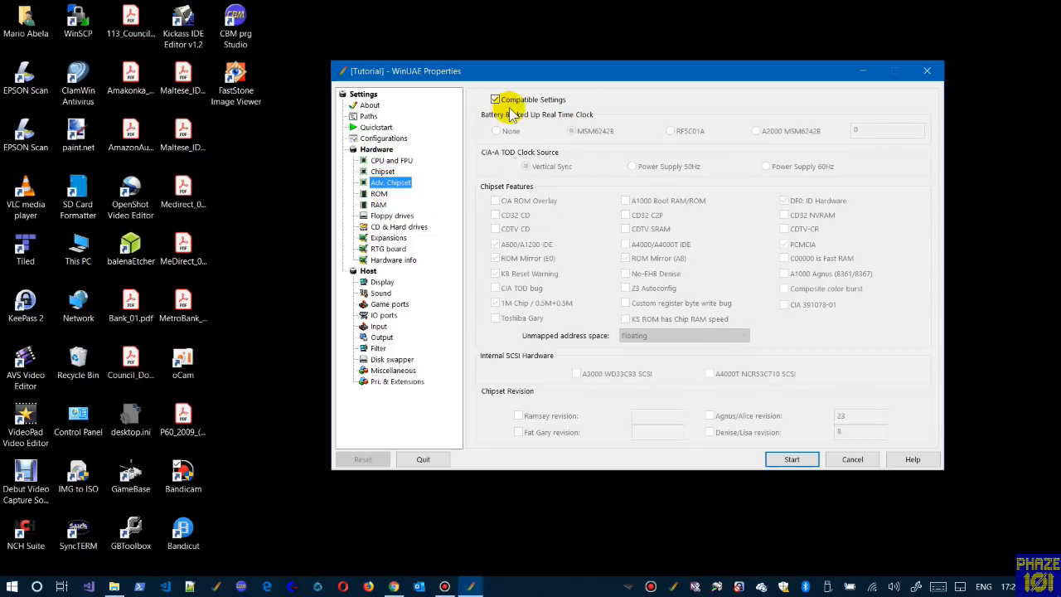
- Look through the ROMs folder for main ROM files and review the available Kickstart ROM versions, keeping the current A1200 selection
left_click(379, 194)
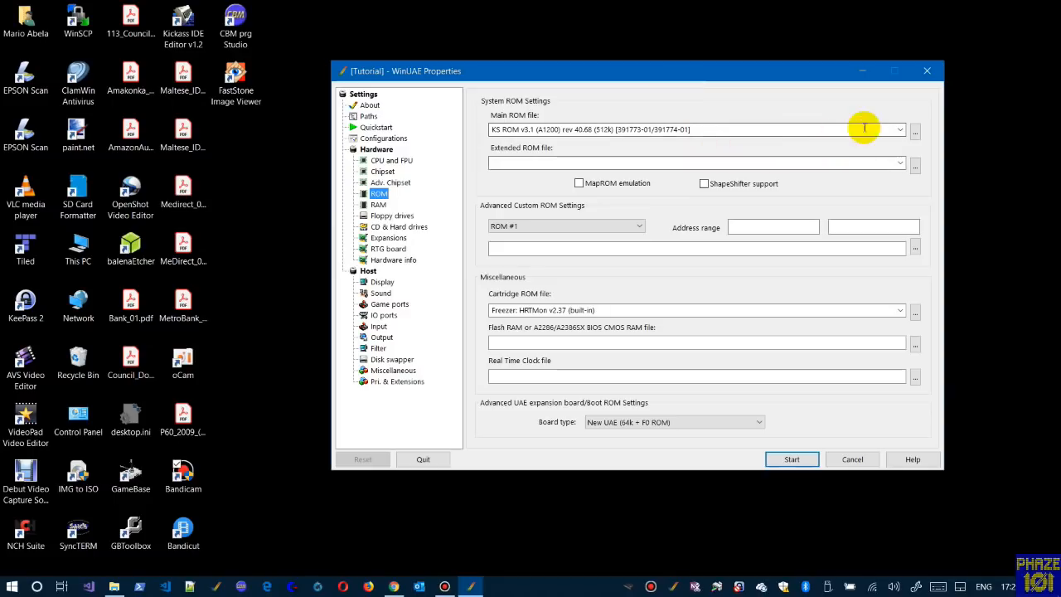
left_click(915, 131)
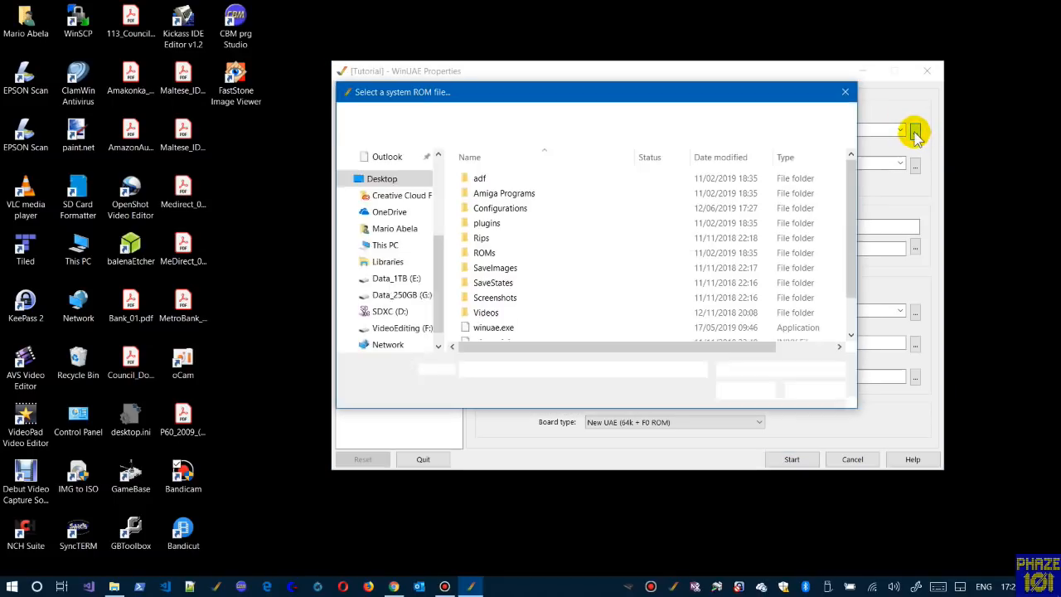
left_click(492, 253)
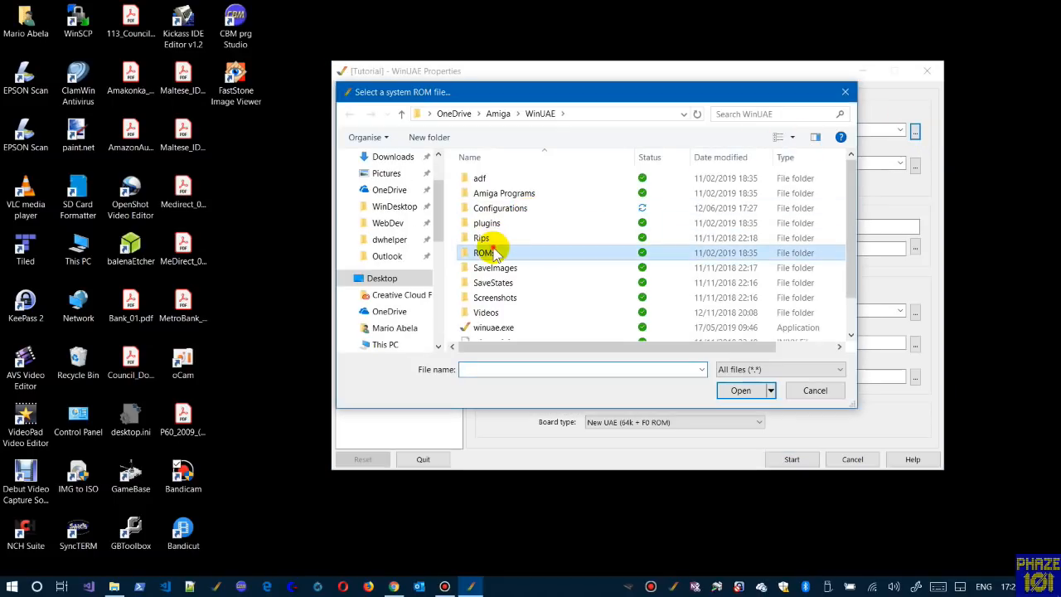
double_click(492, 253)
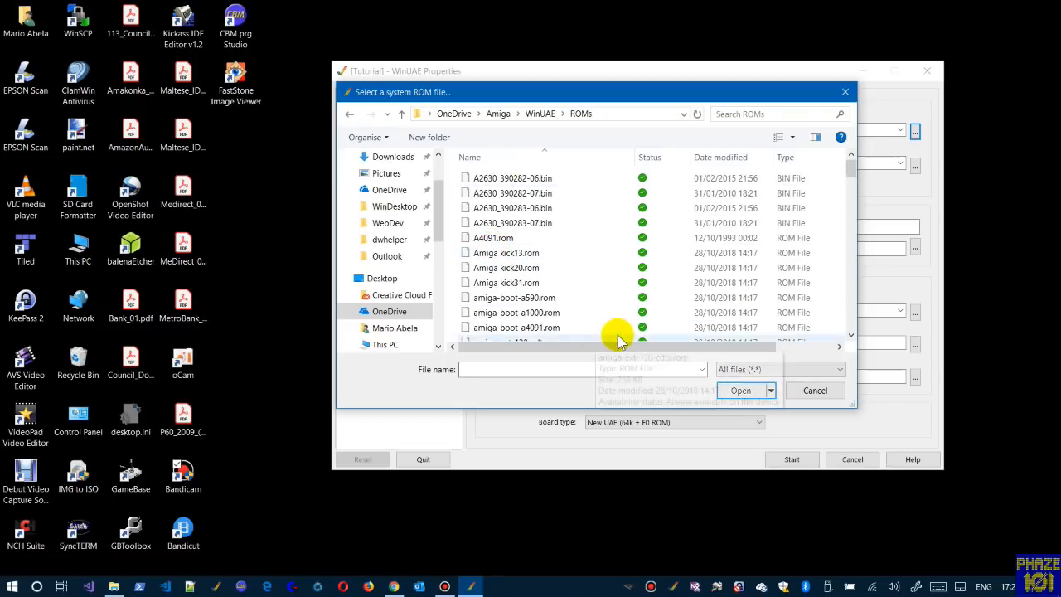
left_click(812, 393)
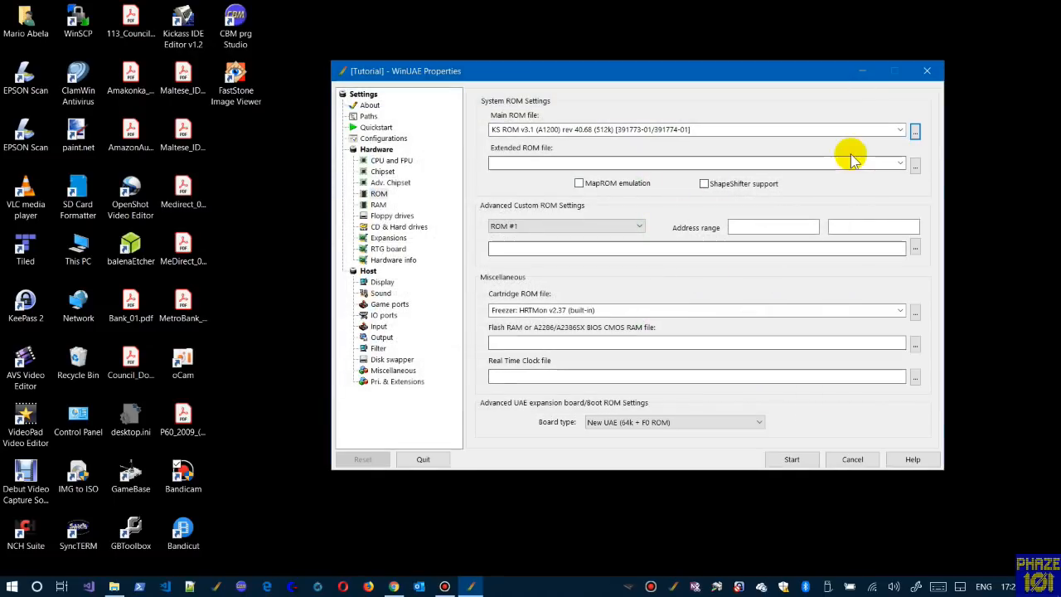
left_click(901, 131)
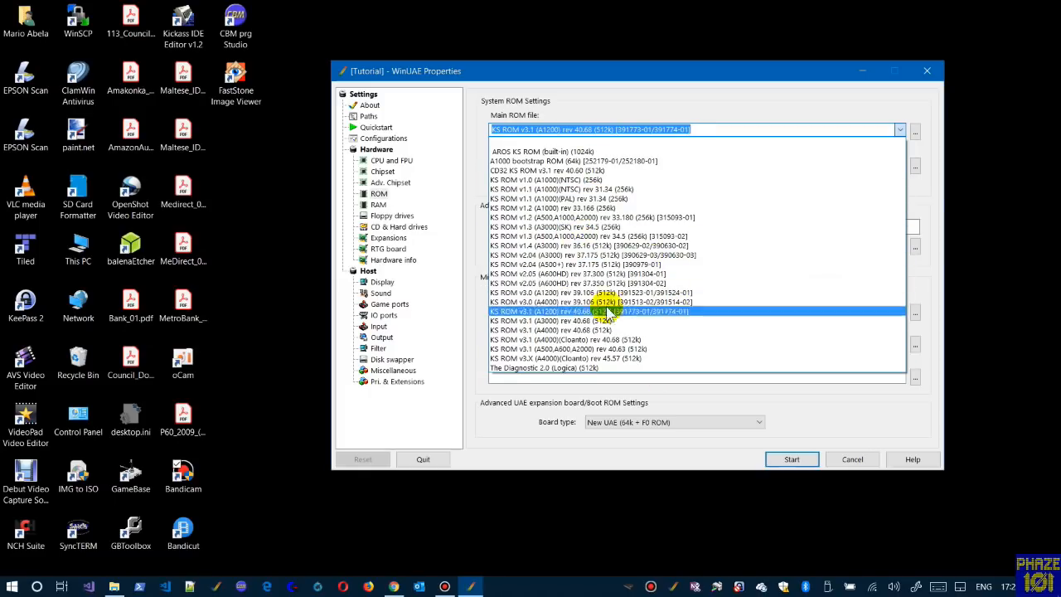
left_click(831, 423)
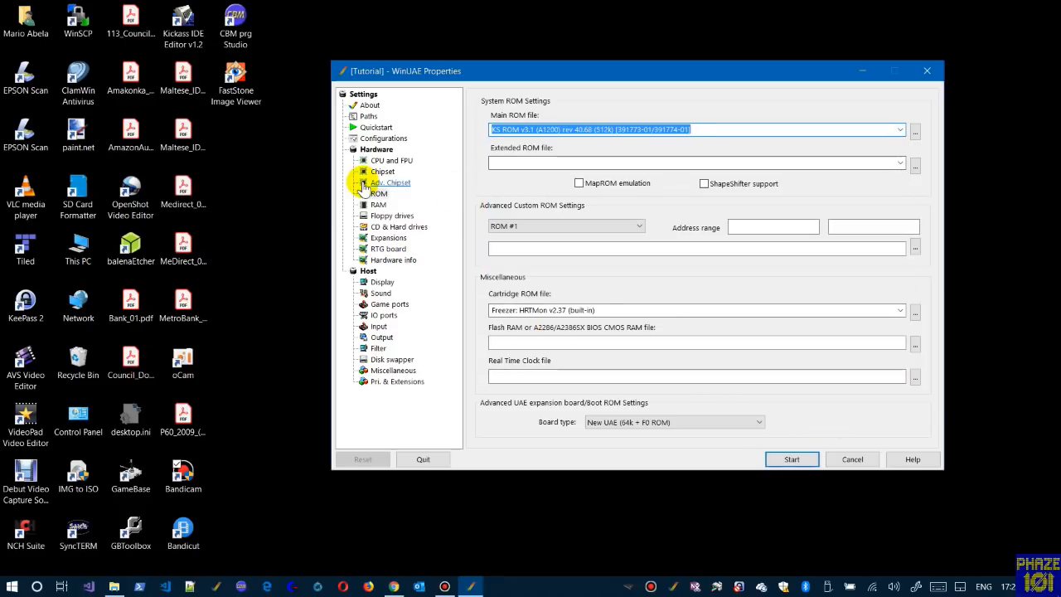
- Rescan the ROMs in the configured system ROM path and dismiss the scan report
left_click(367, 118)
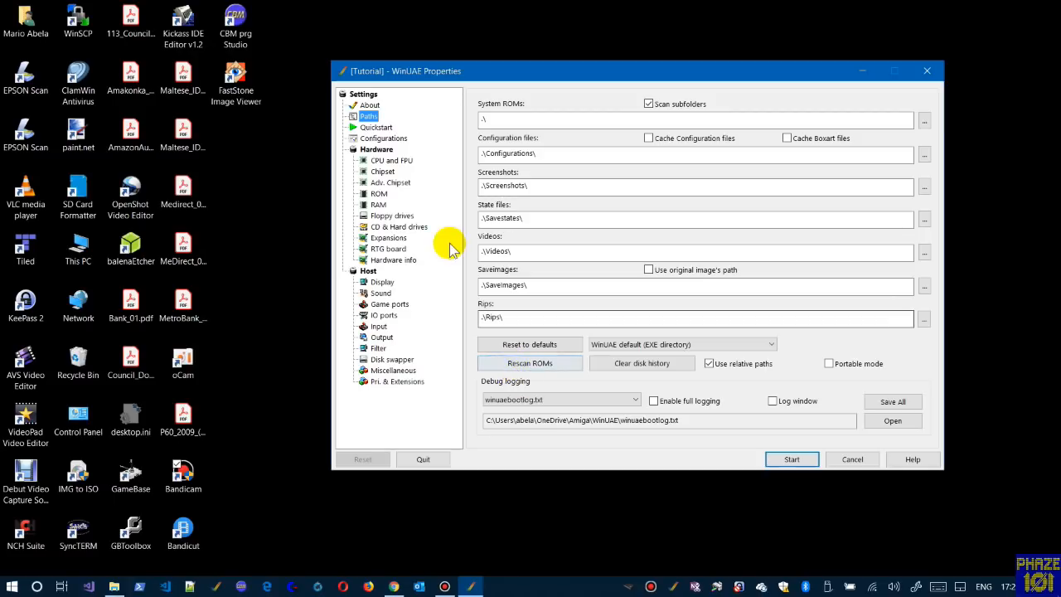
left_click(533, 367)
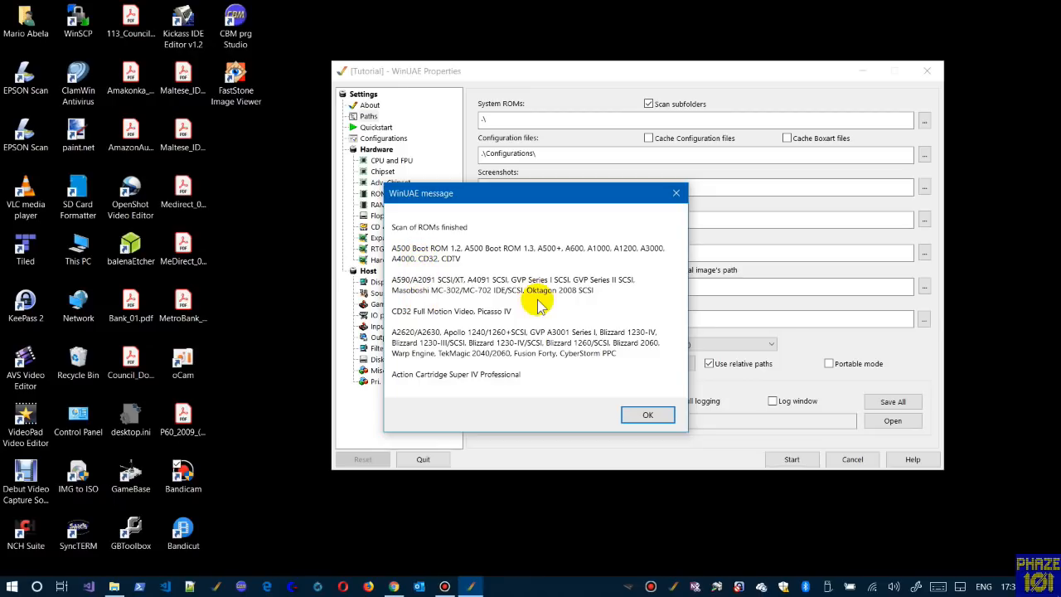
left_click(648, 416)
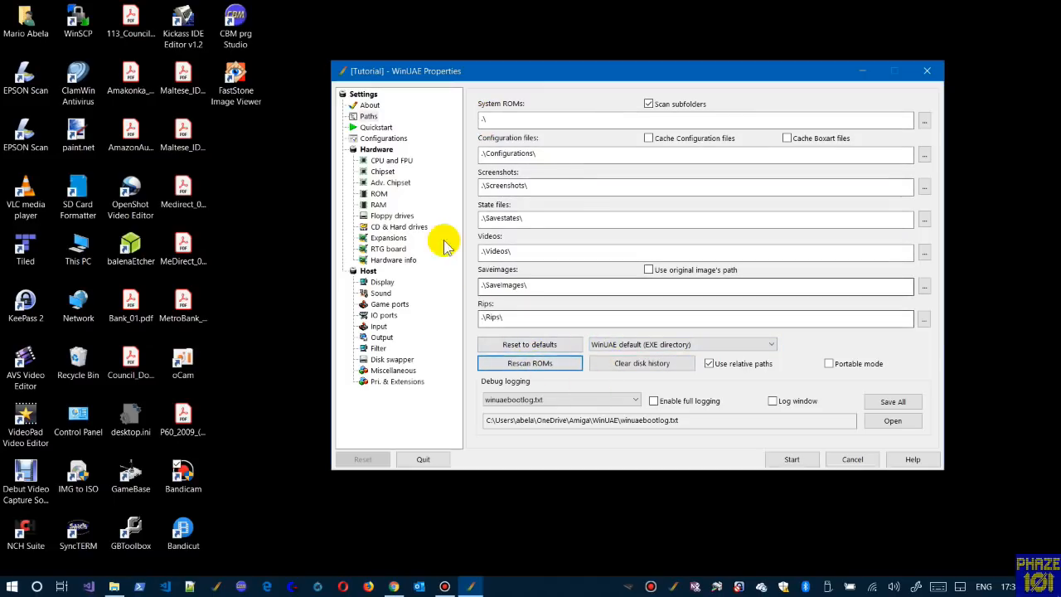
- Load the Tutorial configuration, change its description to "AGA K31 WB31 2MB Chip Ram" and save it
left_click(380, 139)
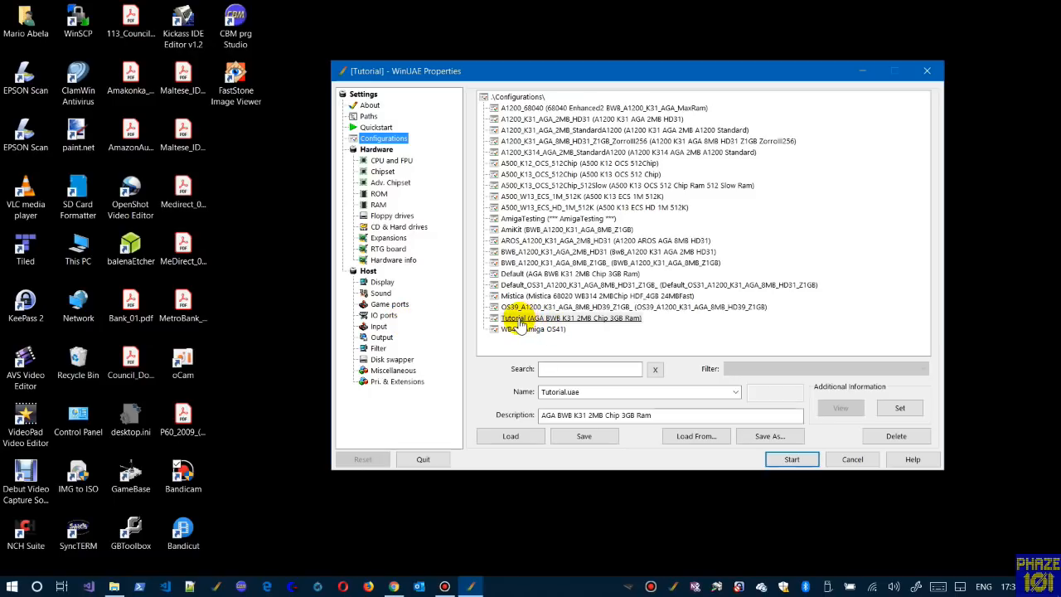
left_click(513, 436)
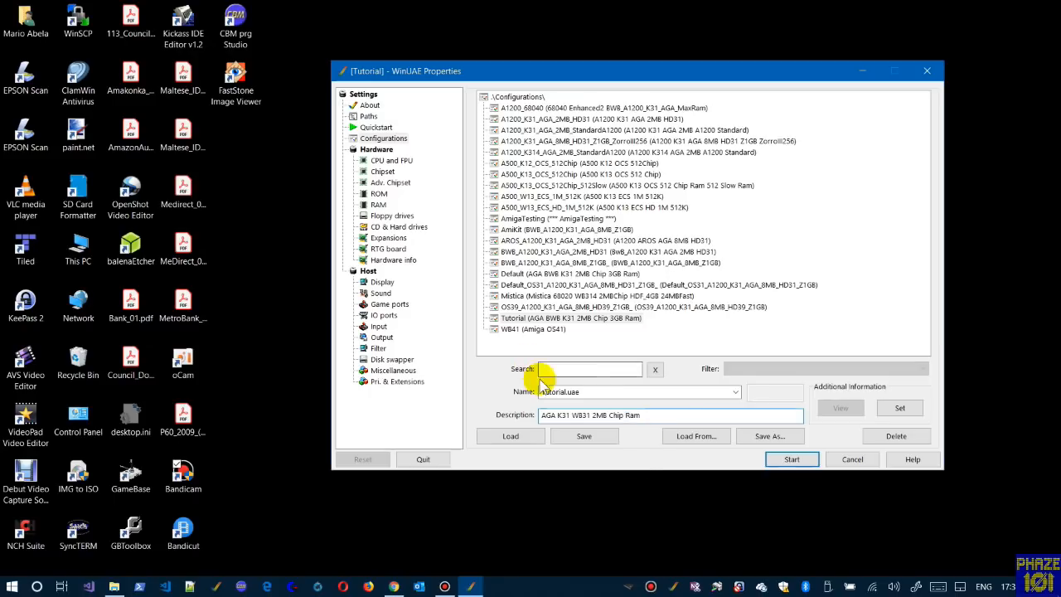
left_click(584, 439)
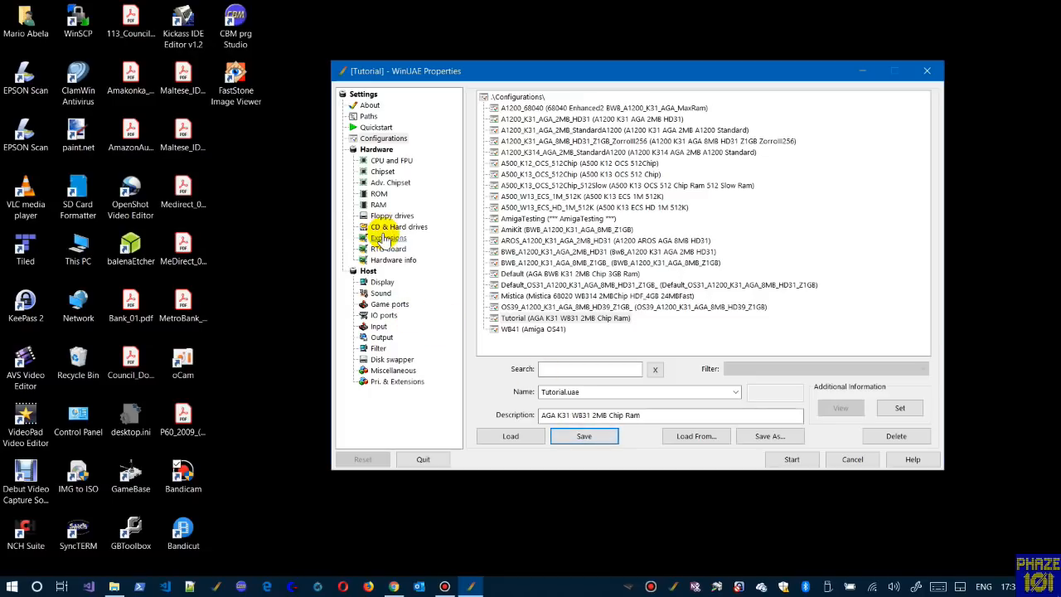
- Set the CPU to 68020 and the FPU to None, and check the Chipset, Adv. Chipset and ROM settings
left_click(379, 161)
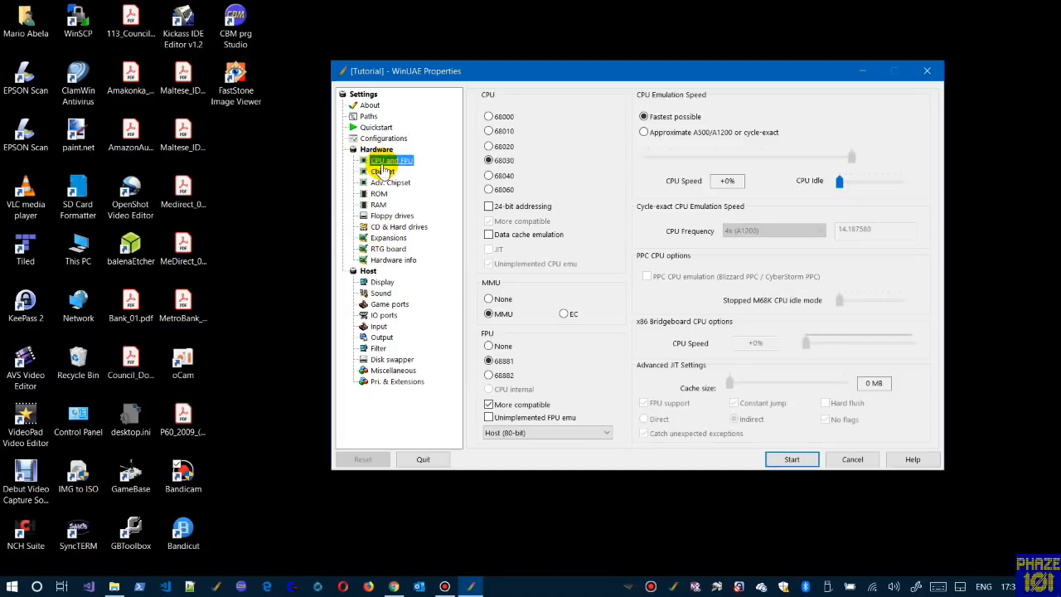
left_click(488, 147)
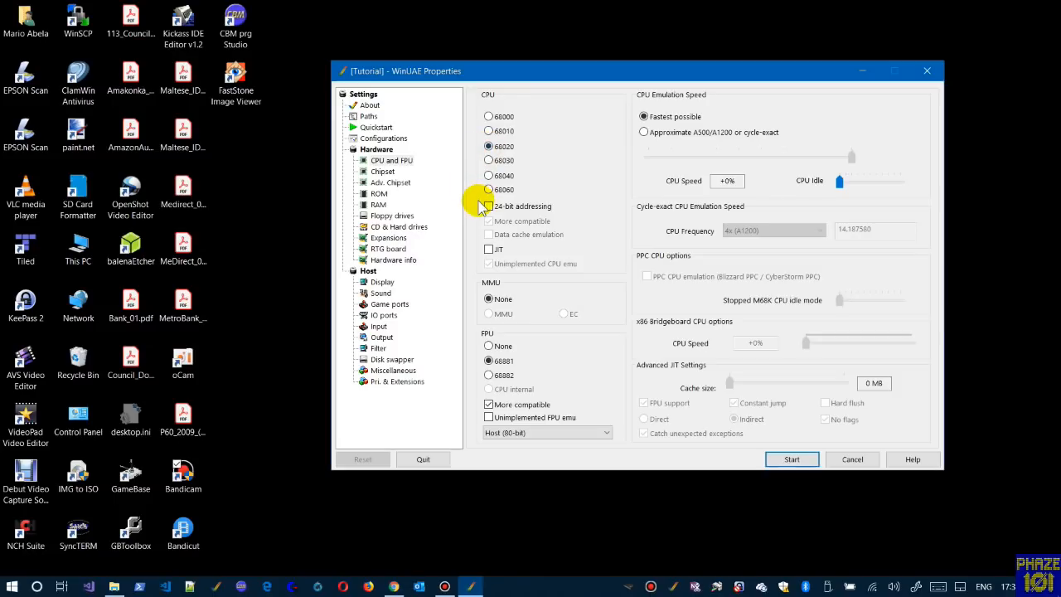
left_click(489, 345)
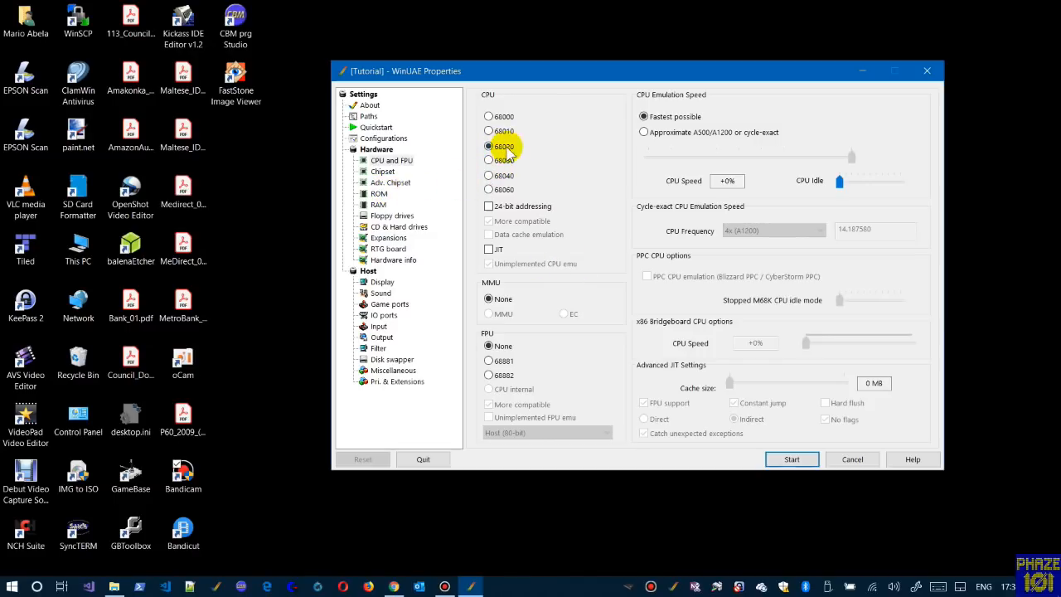
left_click(383, 171)
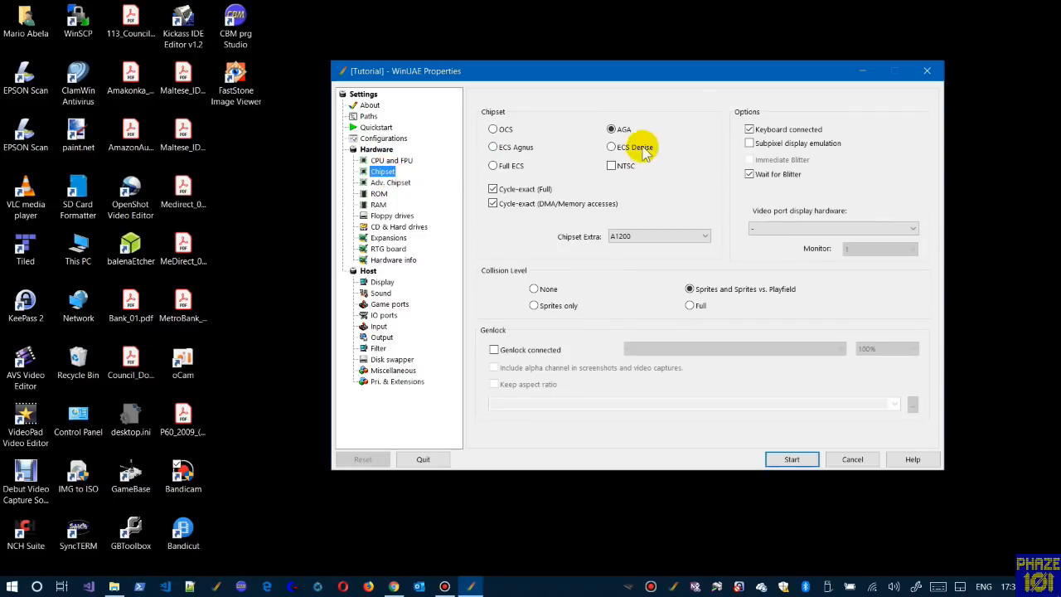
left_click(390, 182)
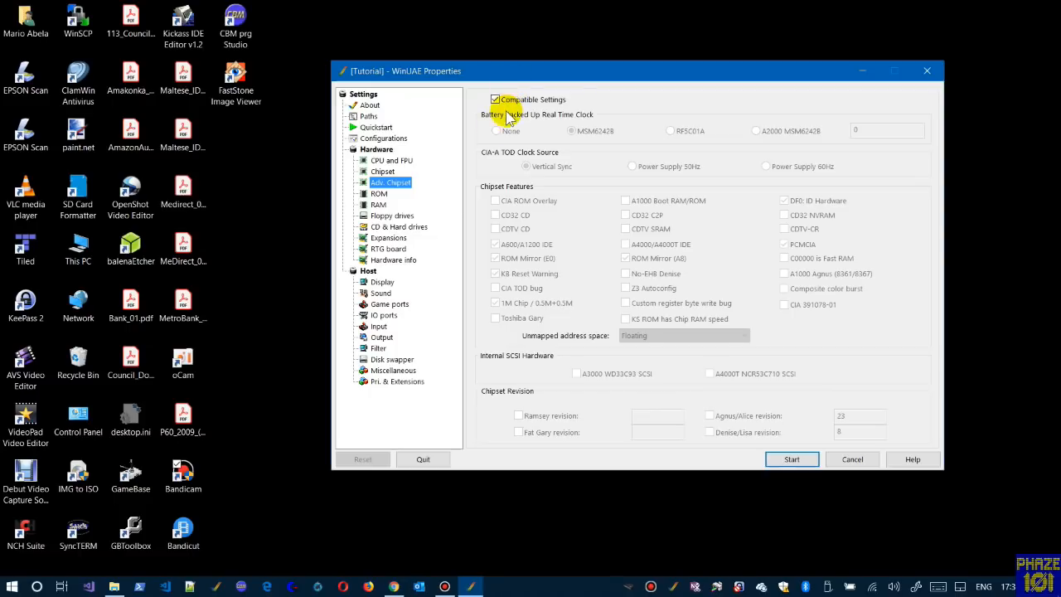
left_click(378, 194)
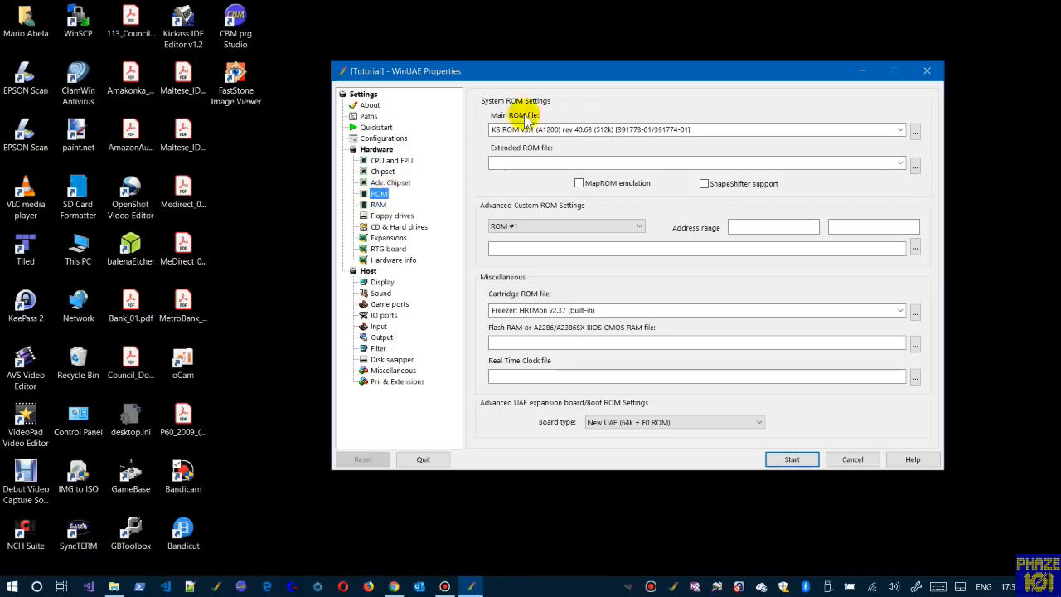
- Set the Z3 Fast and 32-bit Chip memory to none and look over the advanced memory board options
left_click(379, 205)
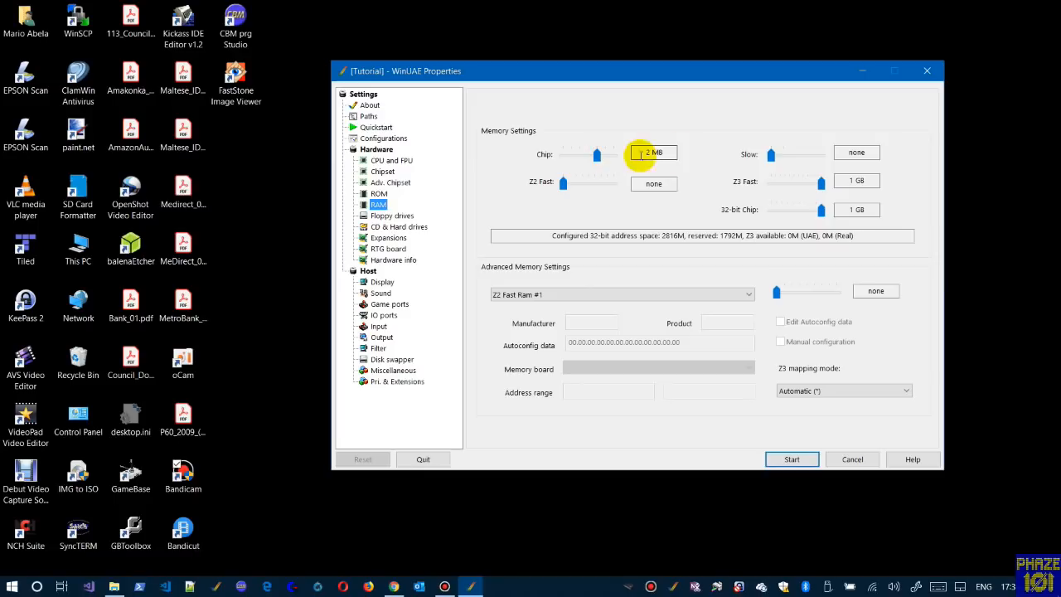
left_click_drag(822, 184, 718, 196)
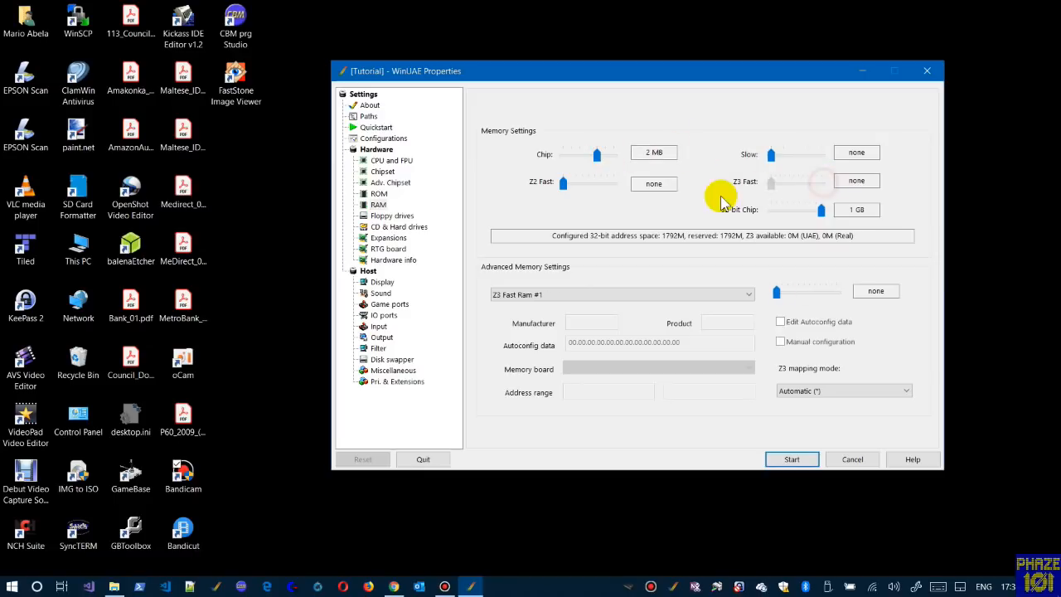
left_click_drag(816, 214, 710, 213)
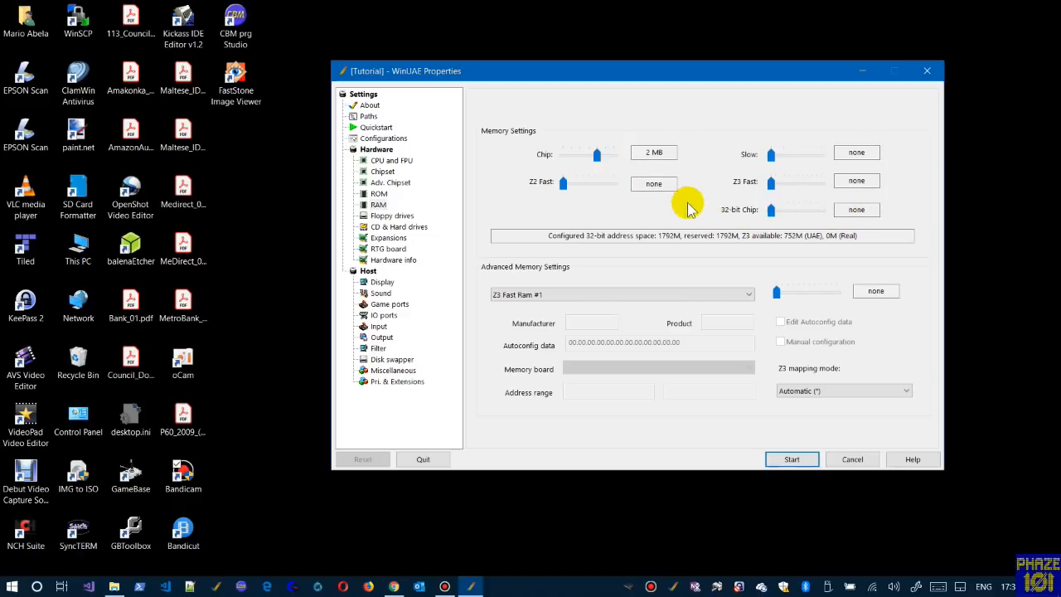
left_click(714, 238)
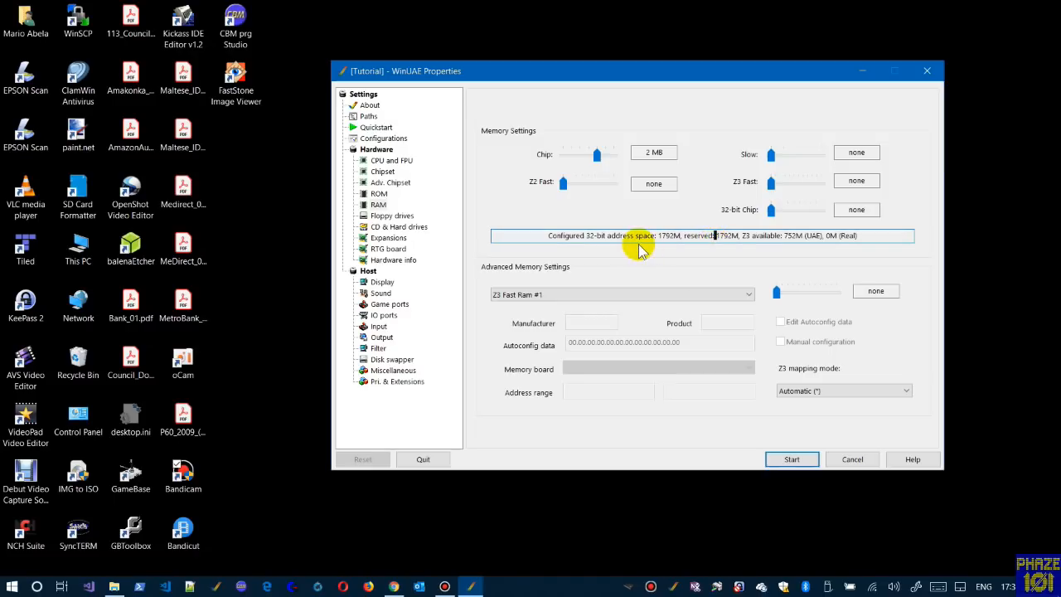
left_click(560, 299)
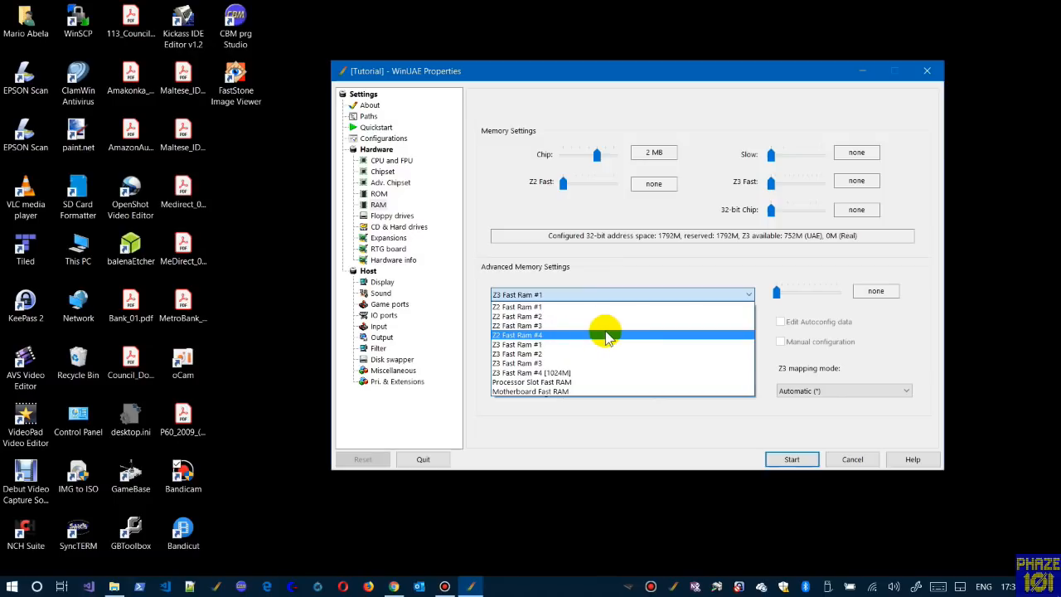
left_click(640, 264)
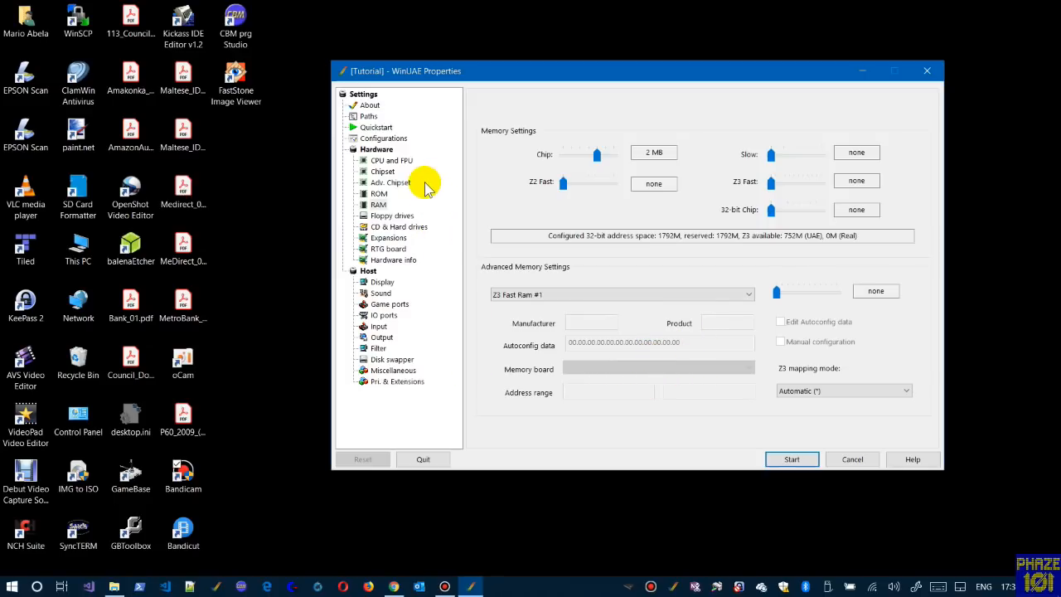
- Disable floppy drives DF3, DF2 and DF1, leaving only DF0 enabled
left_click(383, 218)
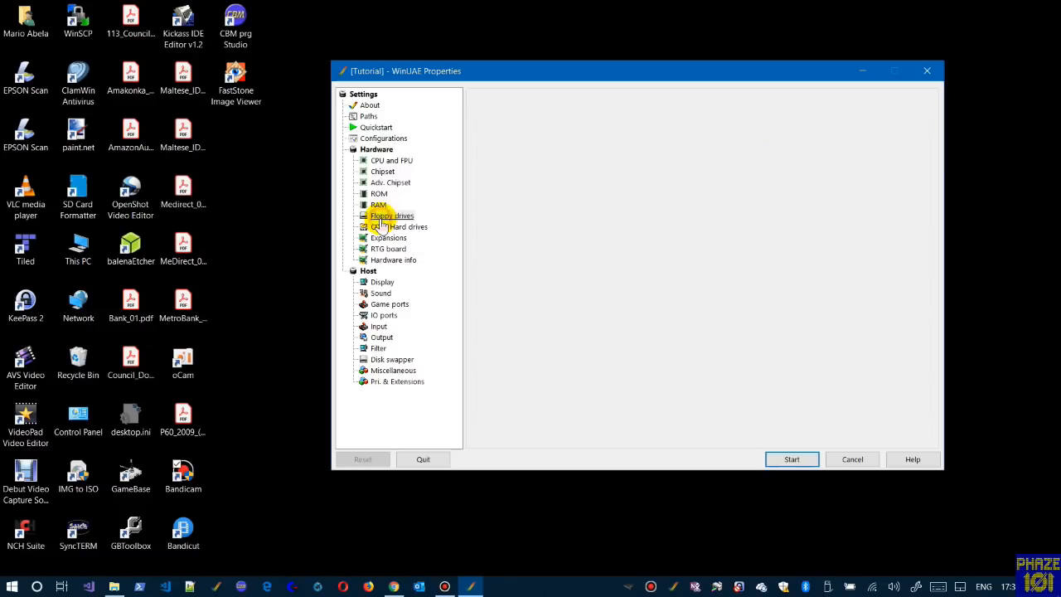
left_click(489, 268)
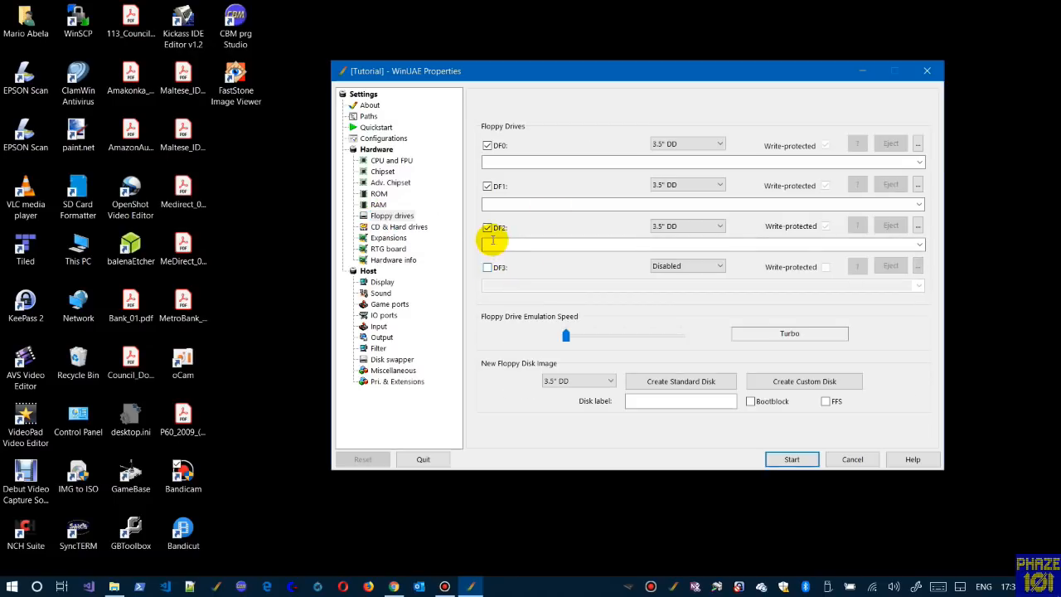
left_click(489, 227)
left_click(488, 185)
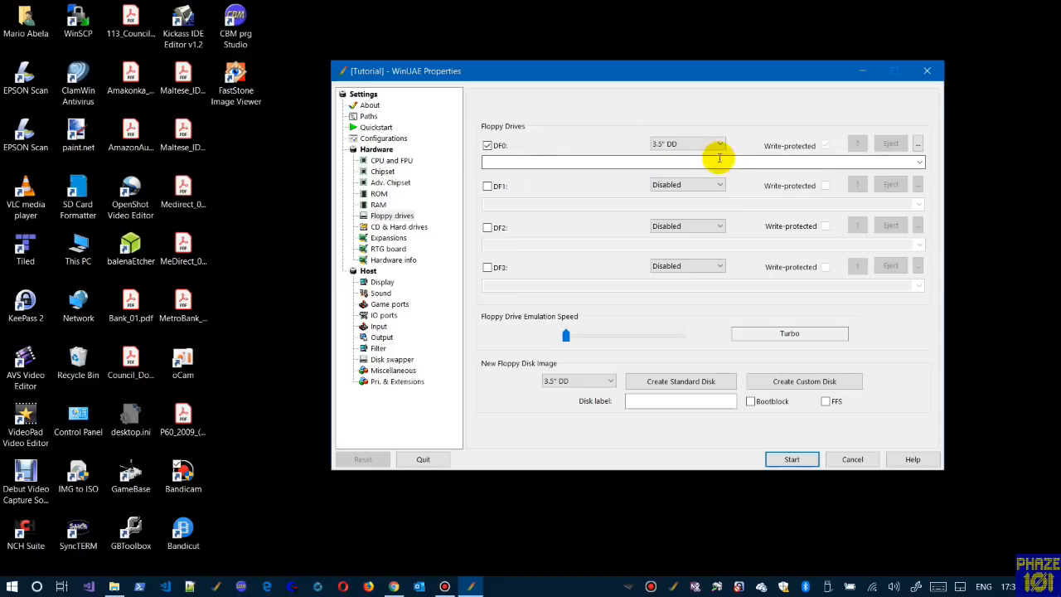
- Remove the DH0, Dh1 and Dh2 hard drives and enable the 1G size limit for directory drives
left_click(394, 226)
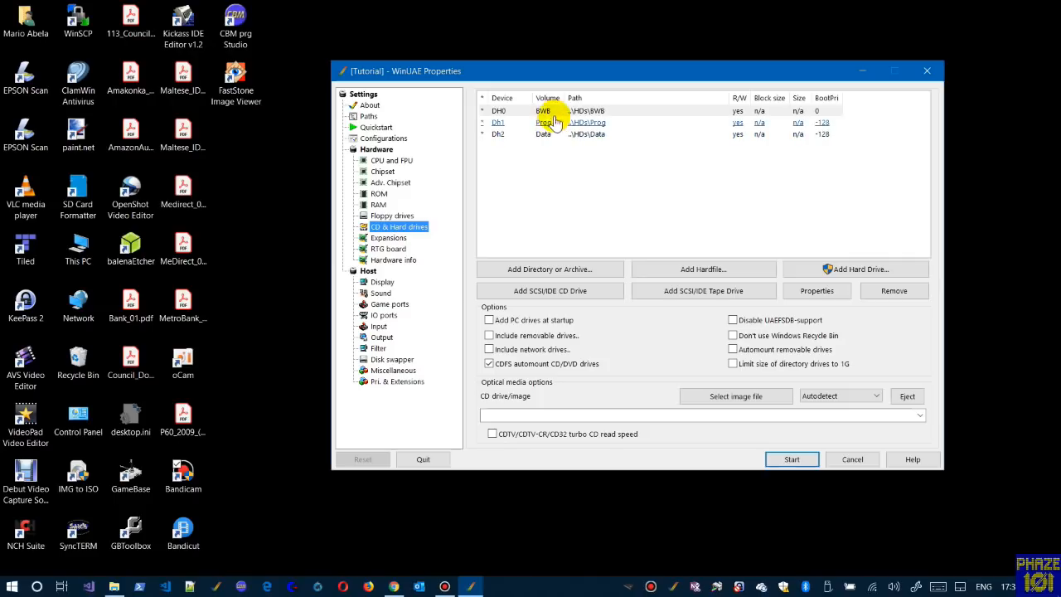
left_click(636, 111)
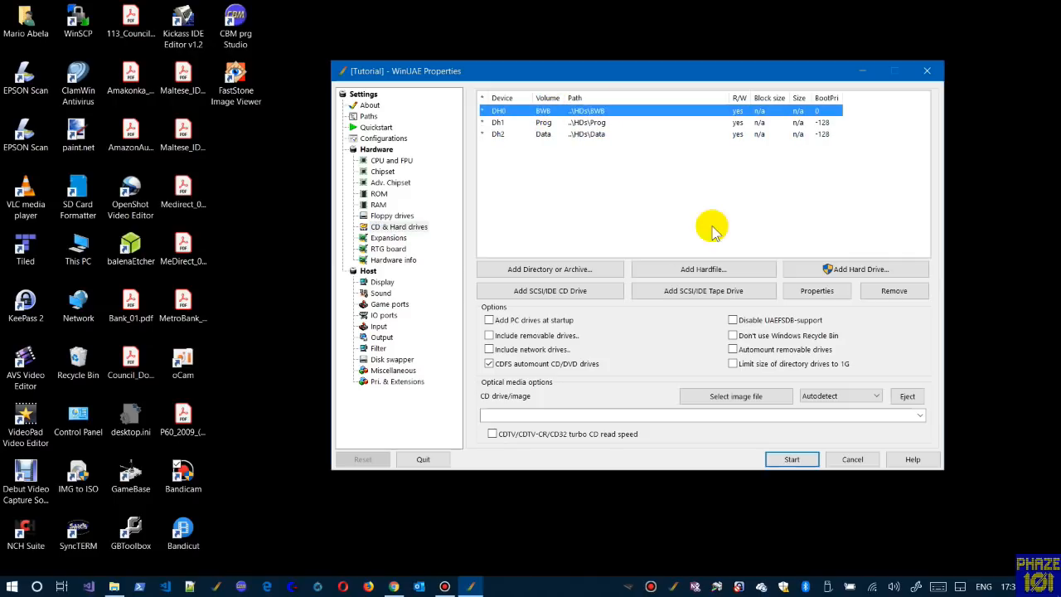
left_click(899, 292)
left_click(900, 292)
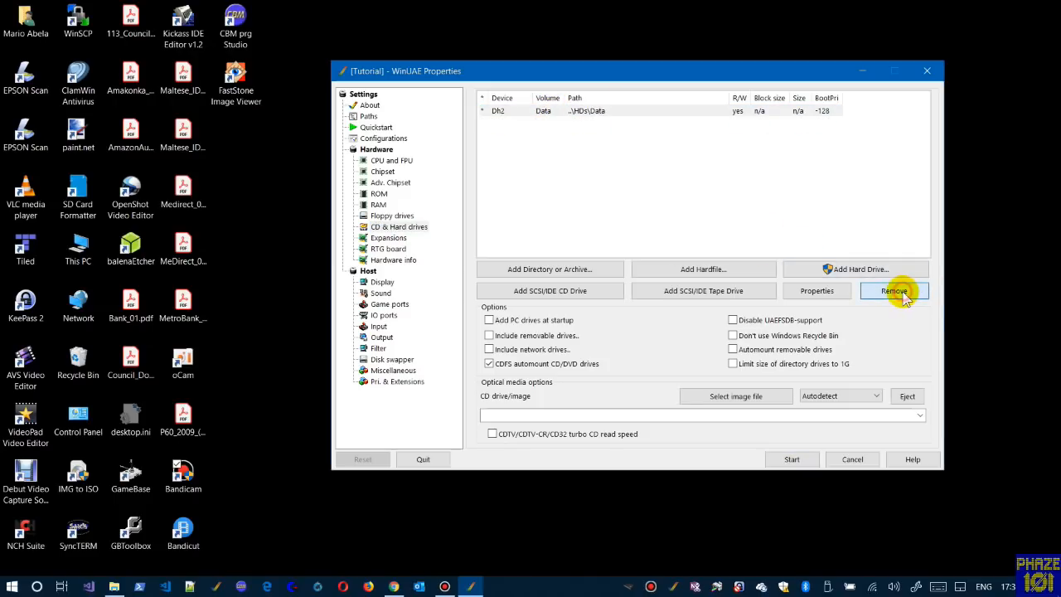
left_click(900, 292)
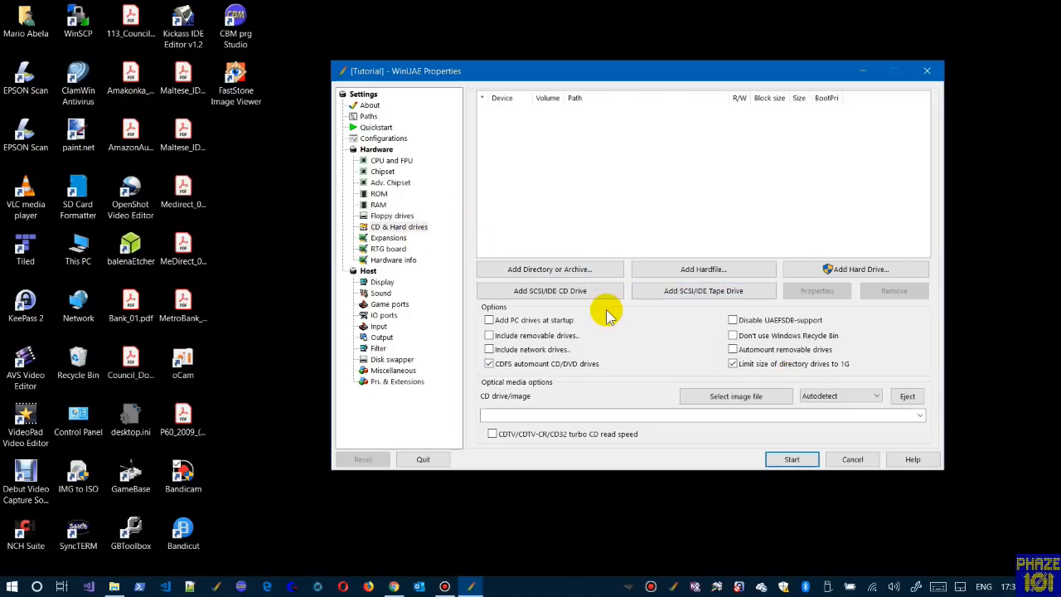
- Examine the expansion board categories in the Expansions settings, keeping Built-in expansions selected
left_click(403, 229)
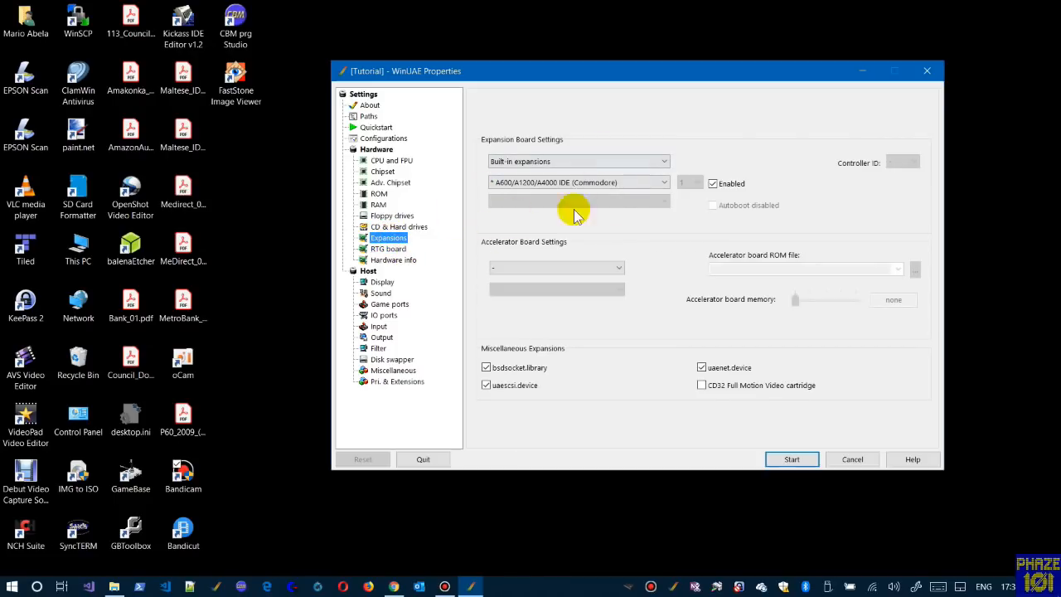
left_click(601, 162)
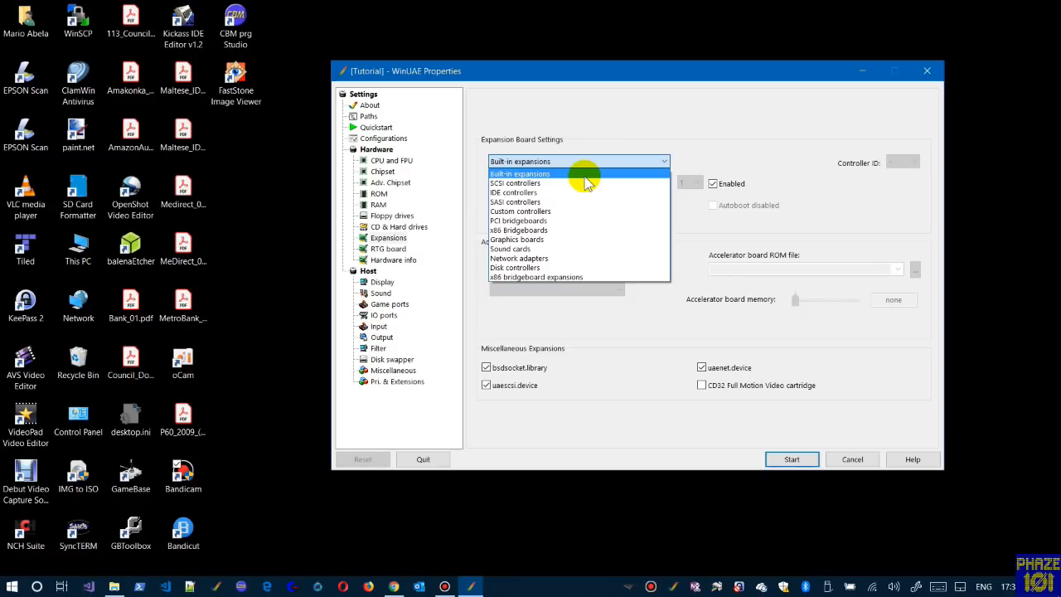
left_click(672, 138)
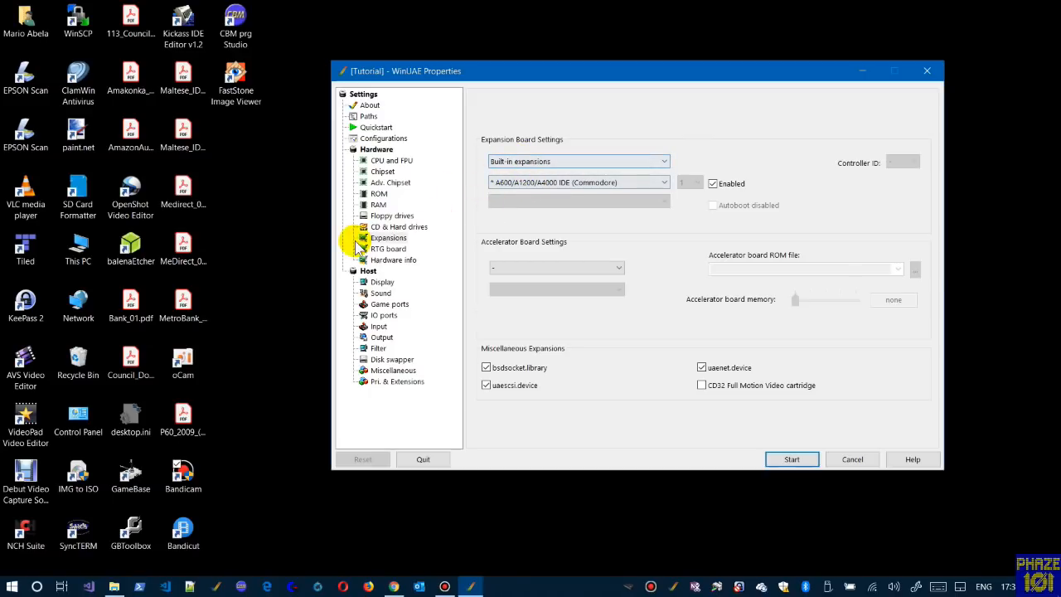
- Set the RTG graphics card board to none (-) and look over the hardware info list
left_click(388, 249)
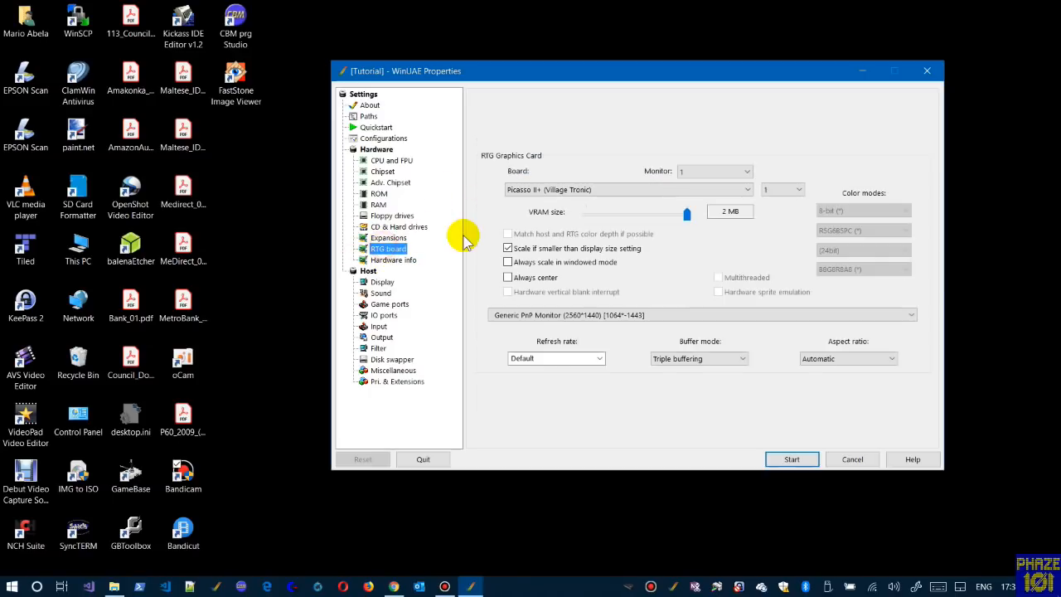
scroll(639, 207, "up", 2)
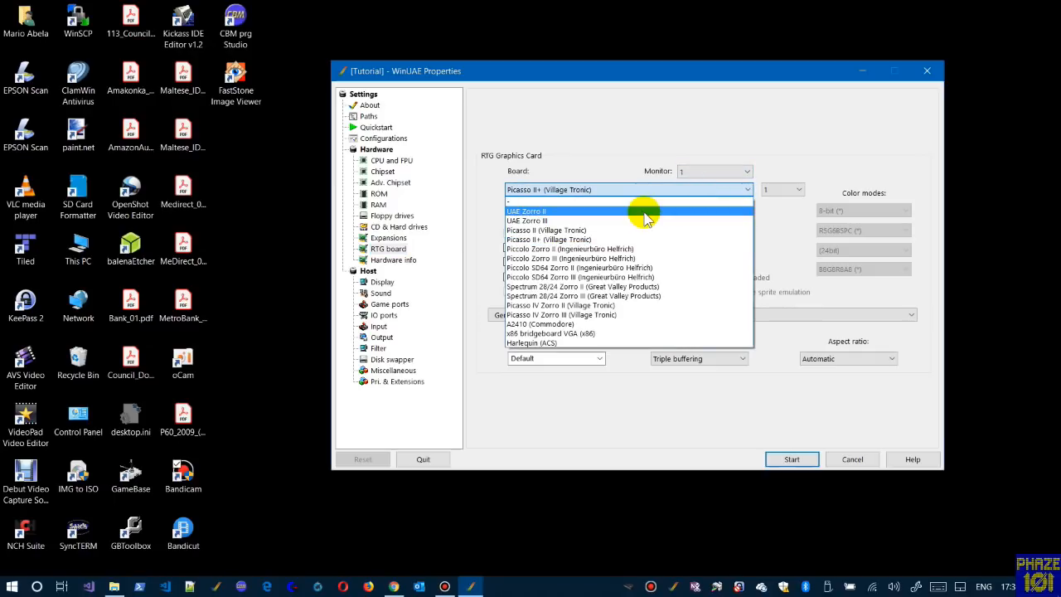
left_click(636, 208)
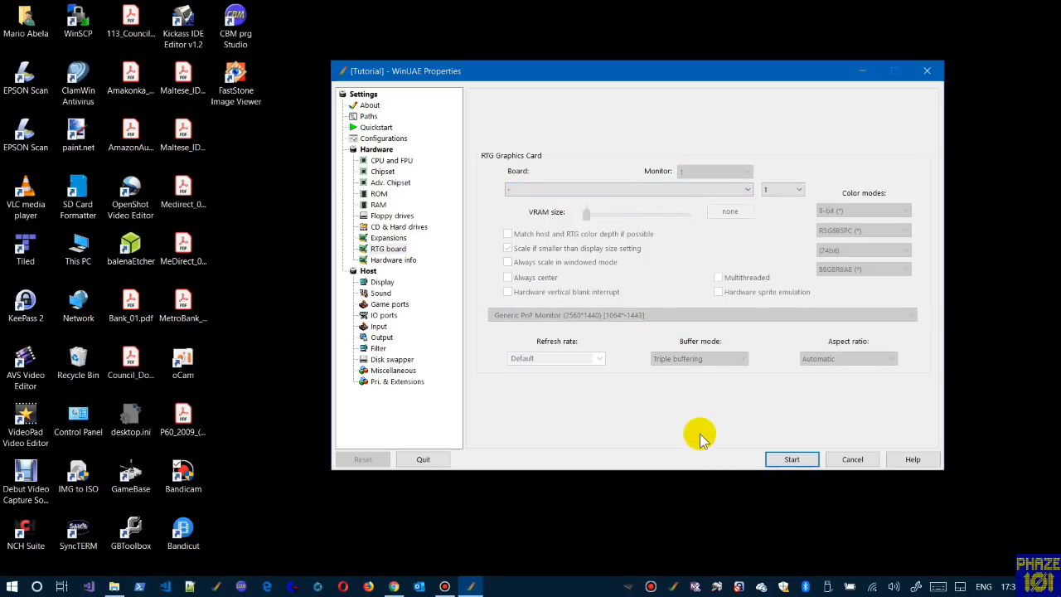
left_click(390, 262)
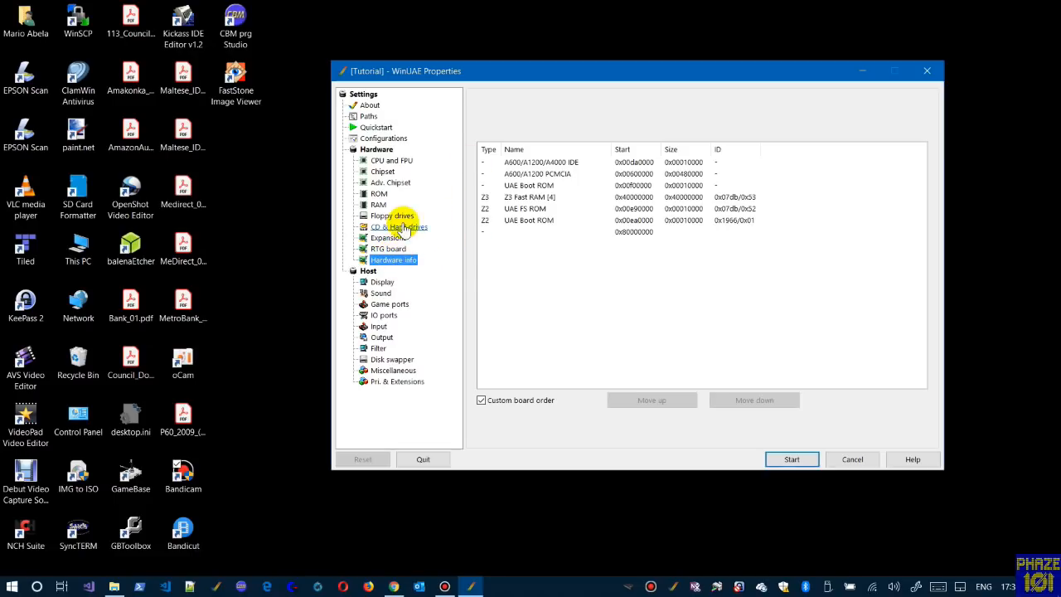
- Save the Tutorial configuration and look at the saved files in WinUAE's Configurations folder in File Explorer
left_click(383, 139)
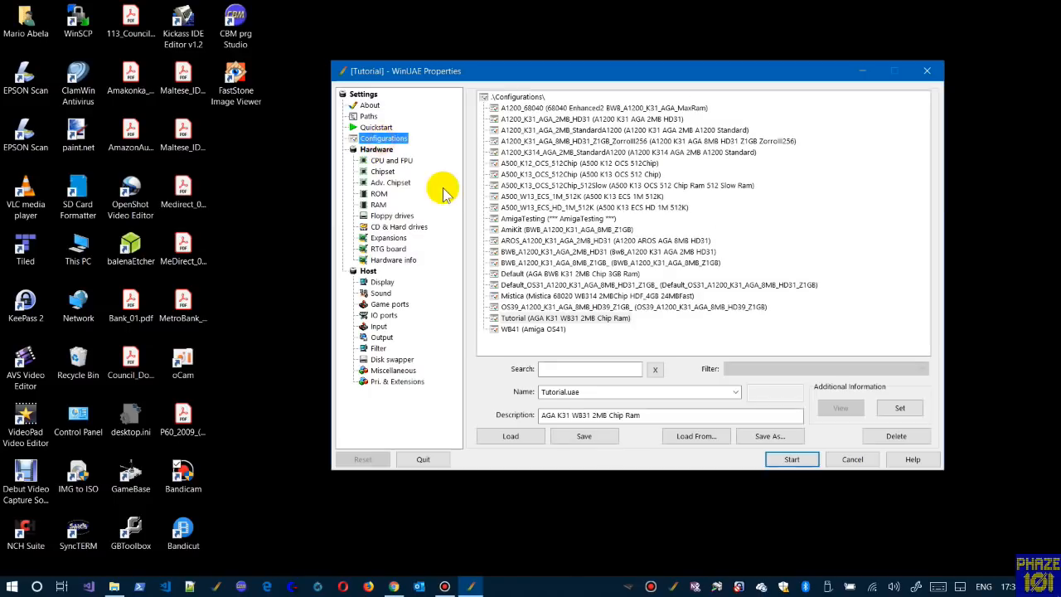
left_click(585, 439)
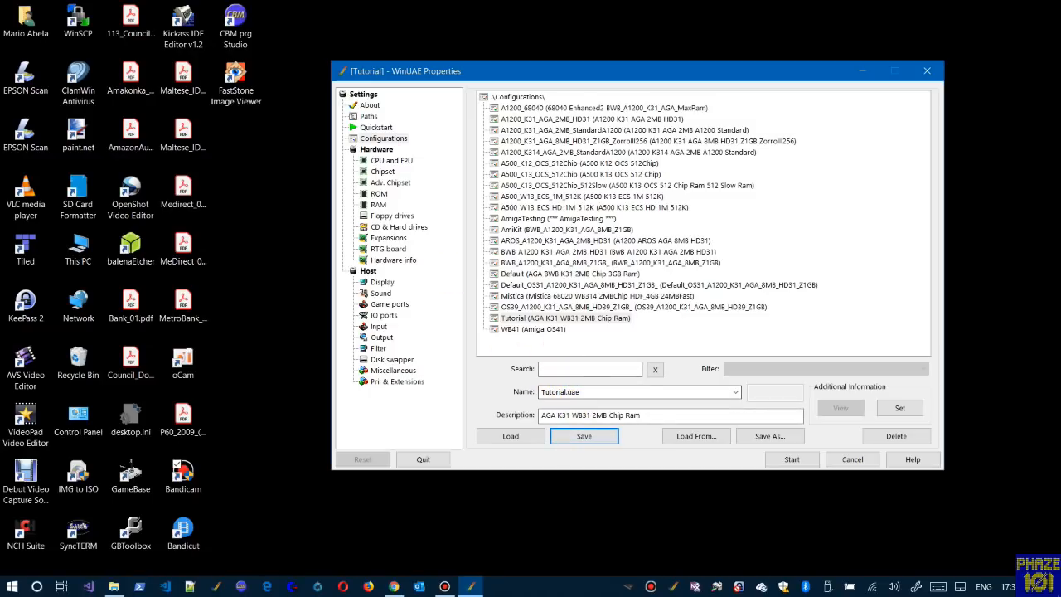
left_click_drag(580, 0, 575, 64)
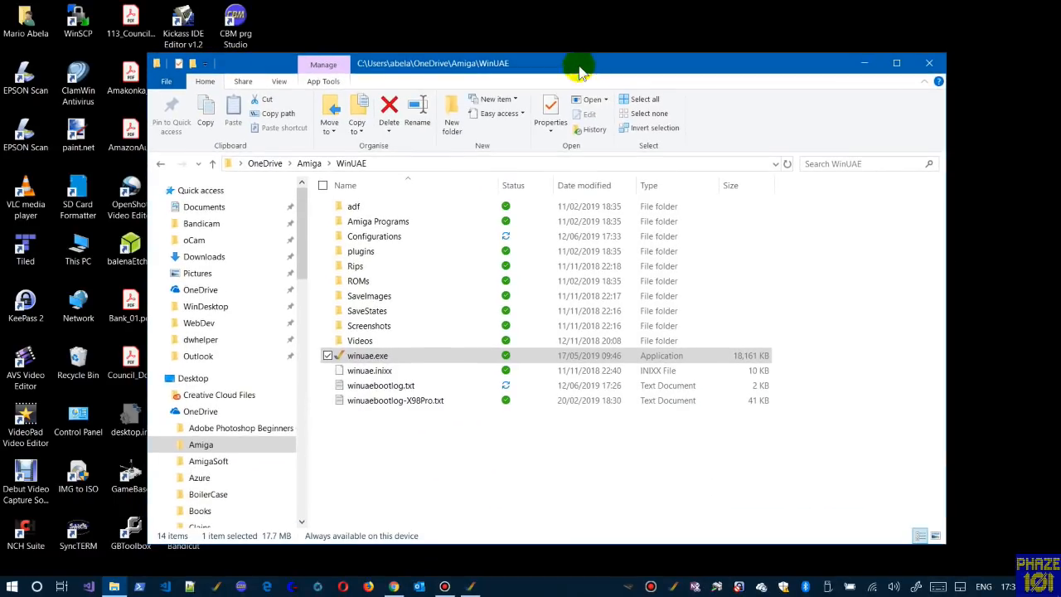
double_click(373, 236)
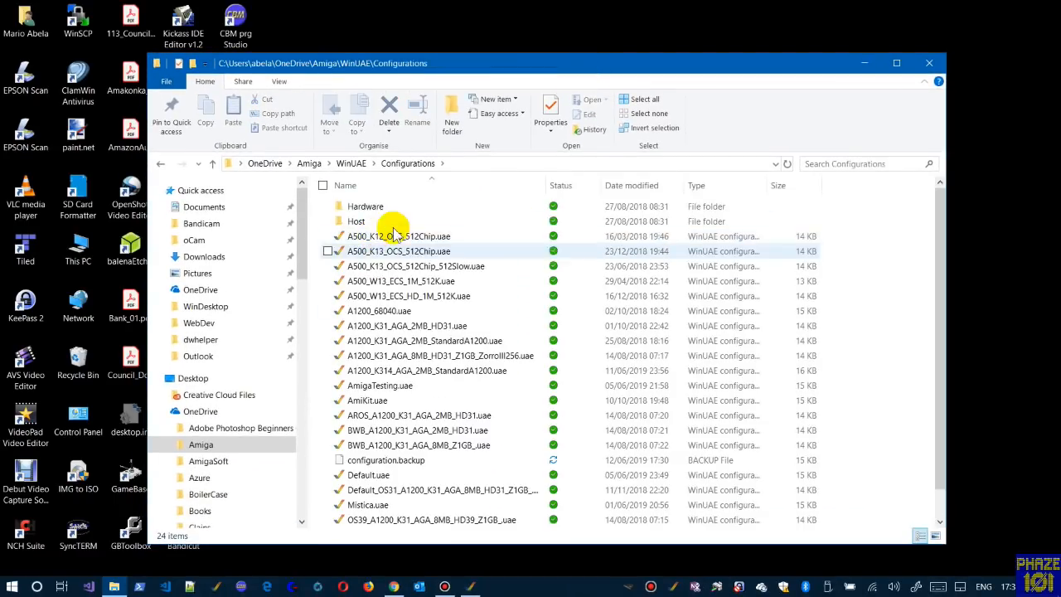
scroll(403, 301, "down", 1)
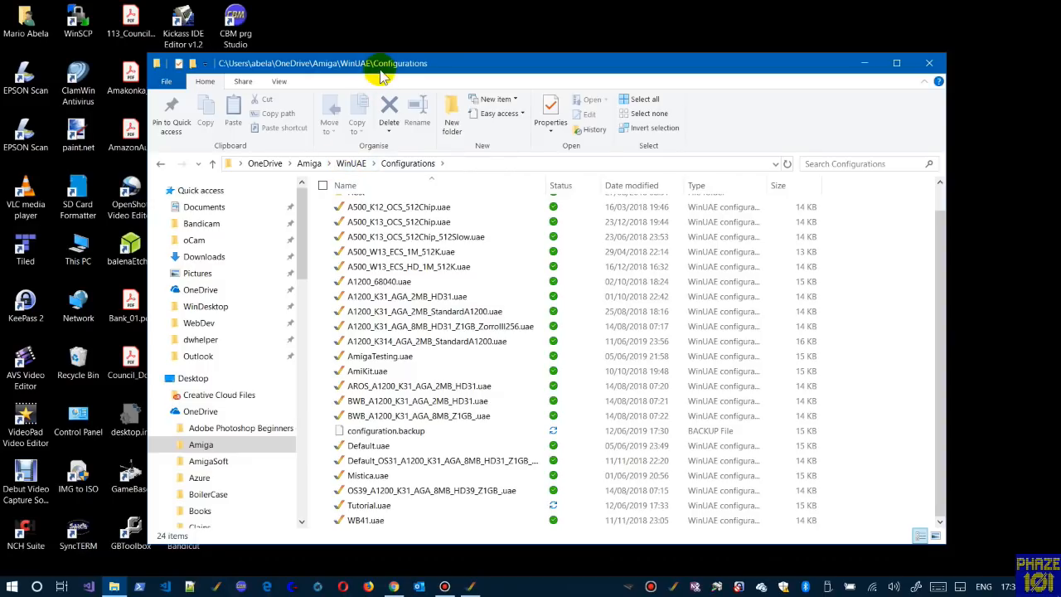
left_click_drag(383, 64, 65, 0)
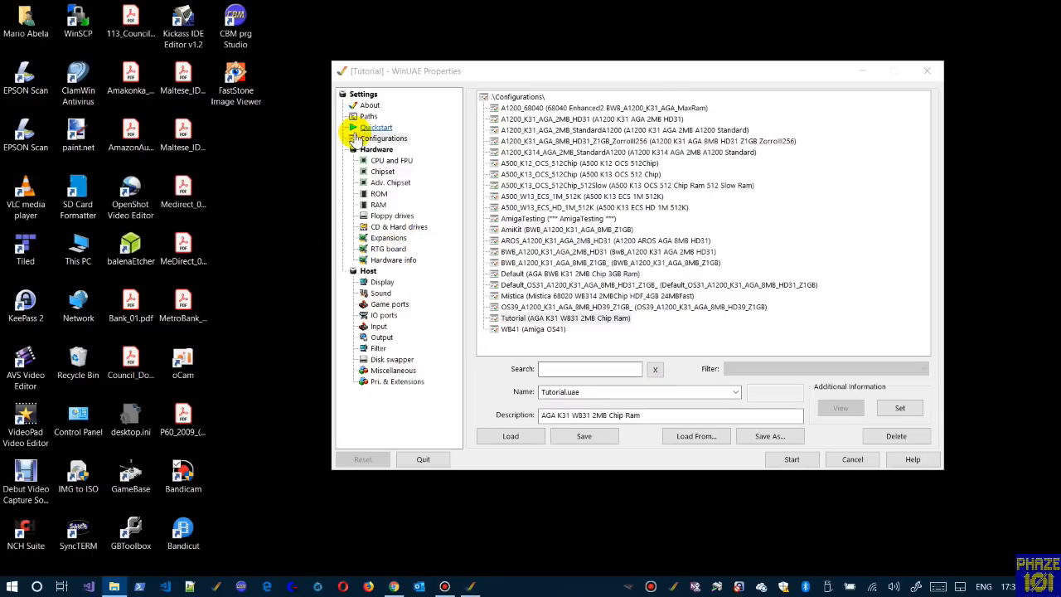
- Return to the WinUAE configurations list, then save and reload the Tutorial configuration
left_click(383, 140)
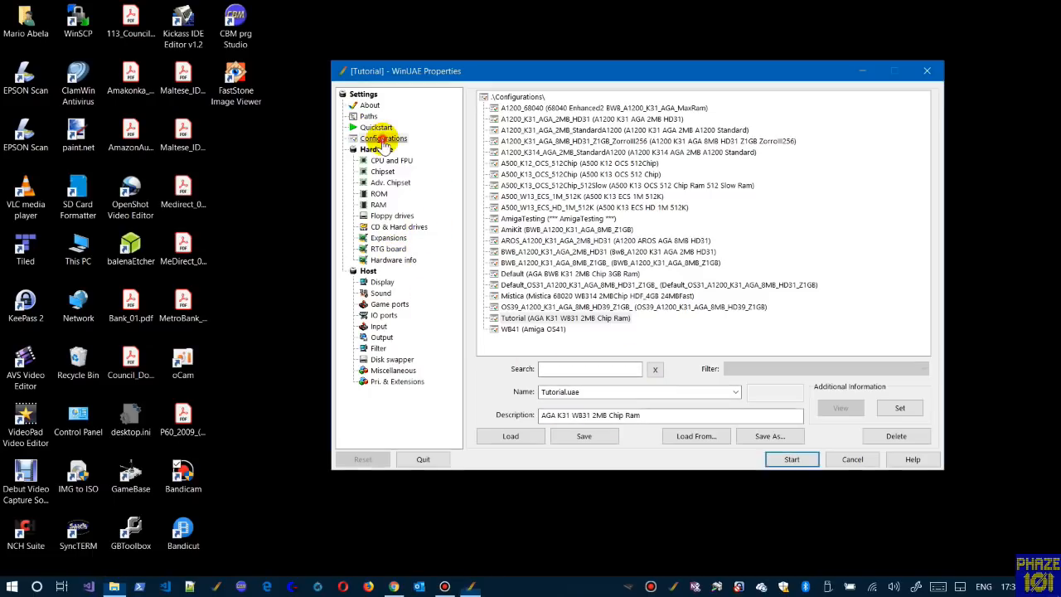
left_click(590, 440)
left_click(510, 440)
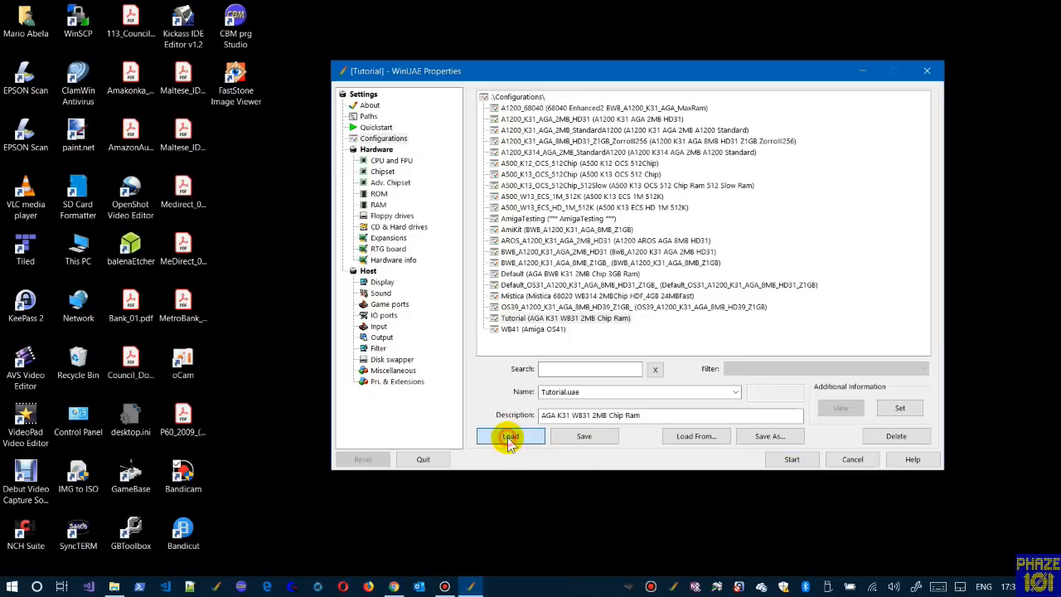
- Review the Tutorial configuration's hardware settings, from CPU, chipset, ROM and RAM through drives, expansions, RTG board and hardware info
left_click(382, 162)
left_click(383, 172)
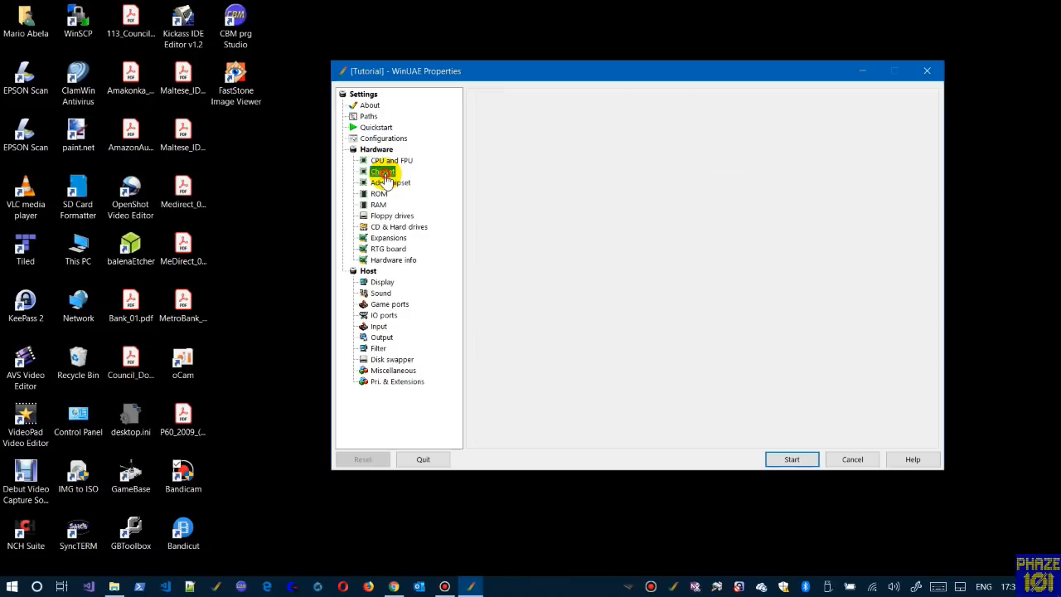
left_click(391, 184)
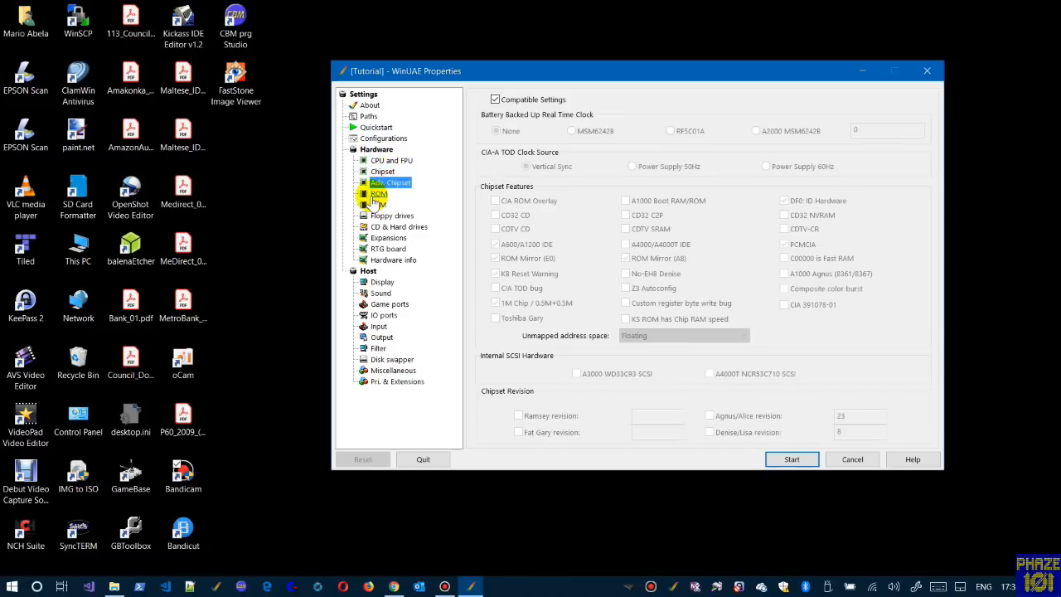
left_click(379, 193)
left_click(378, 205)
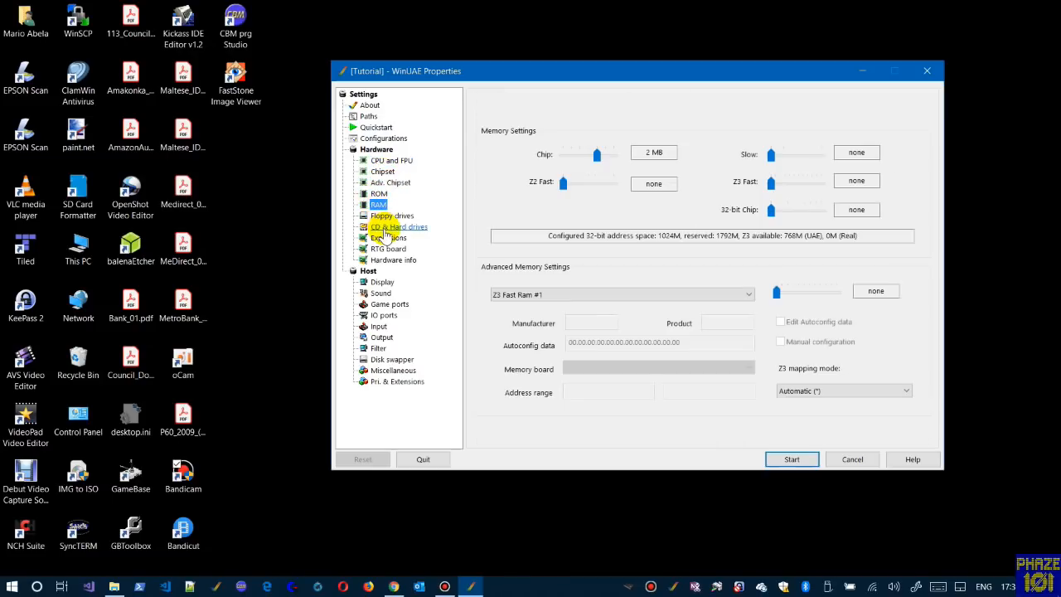
left_click(388, 216)
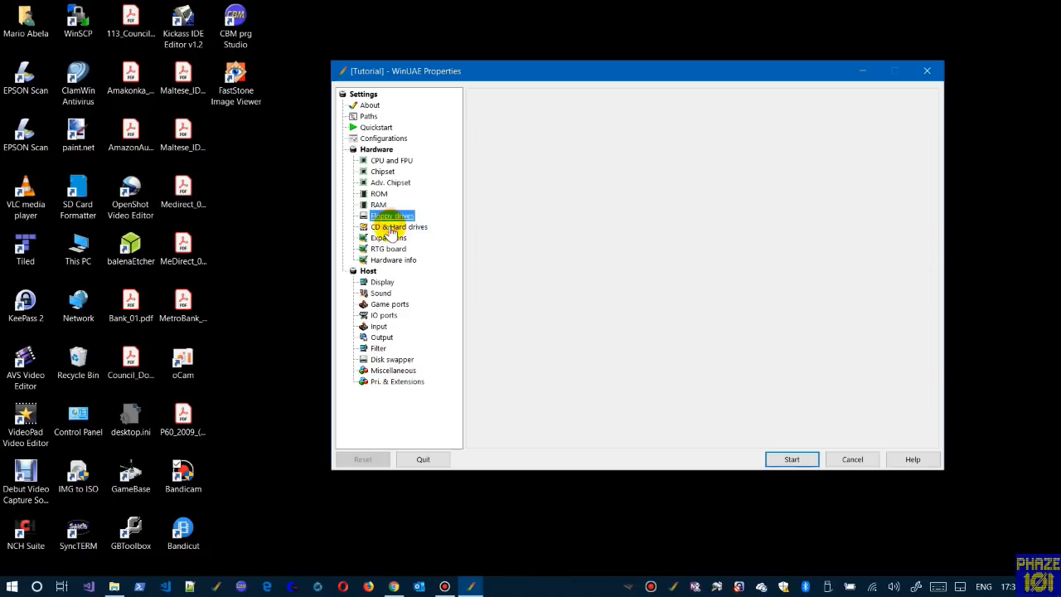
left_click(388, 229)
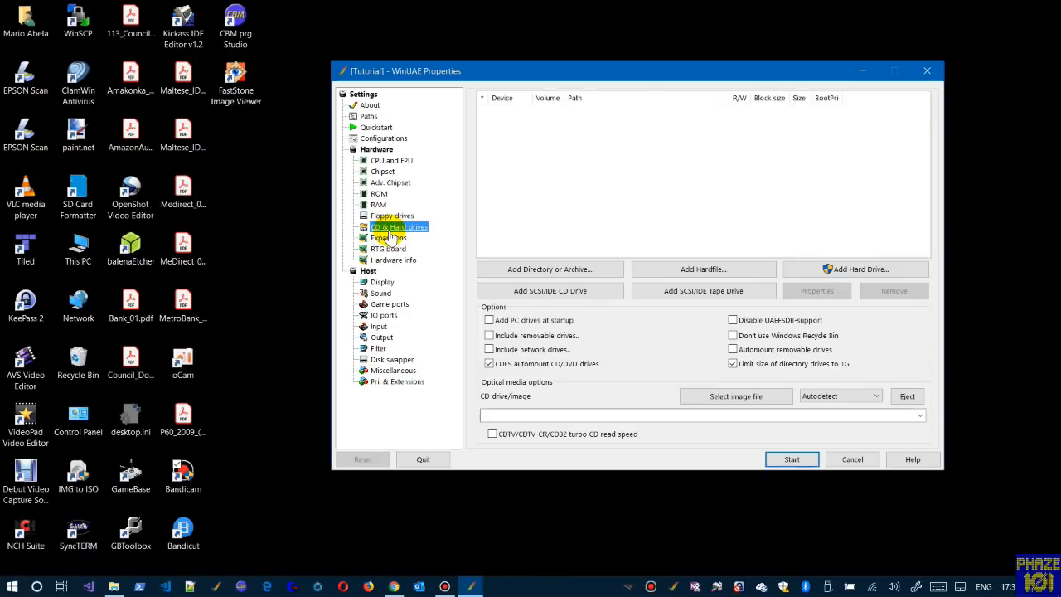
left_click(387, 238)
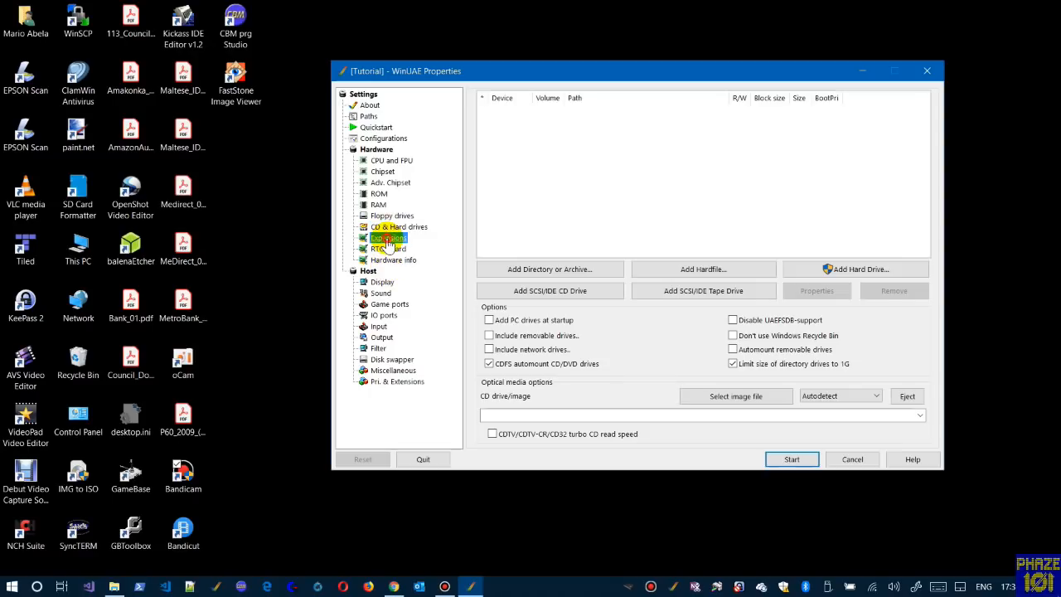
left_click(387, 250)
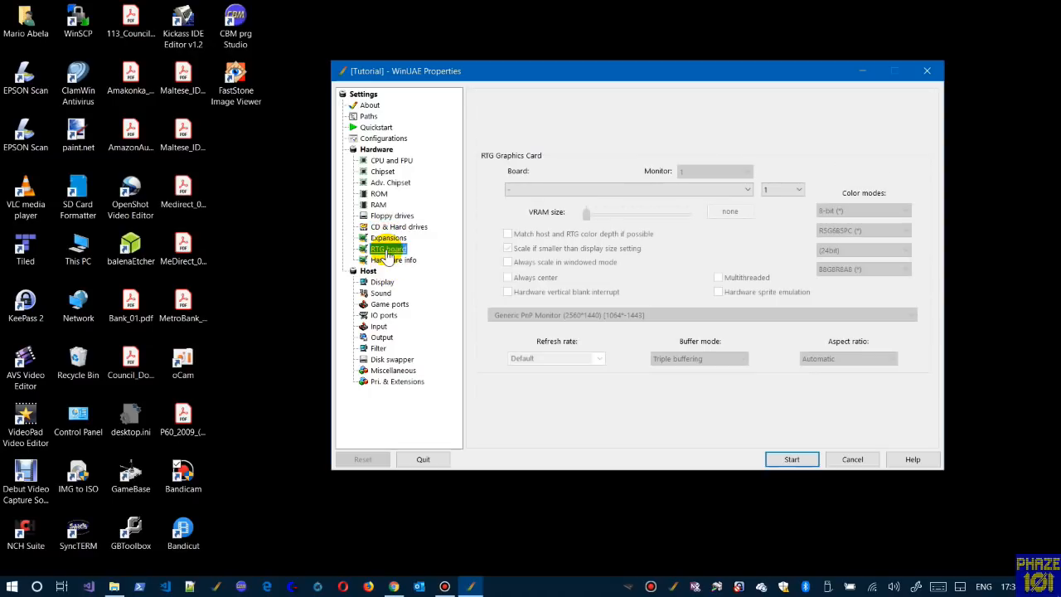
left_click(386, 261)
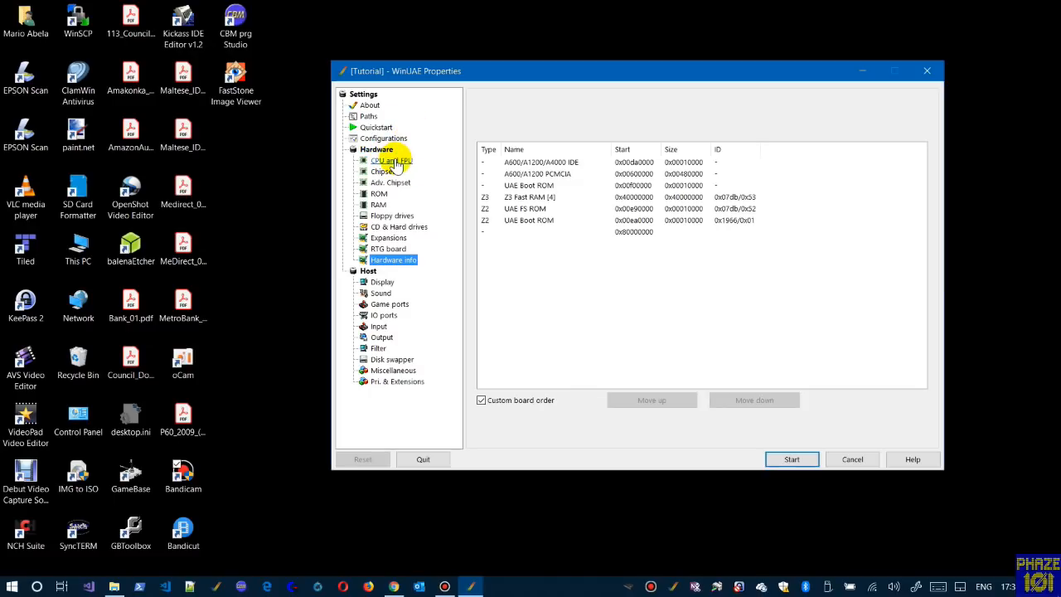
left_click(394, 161)
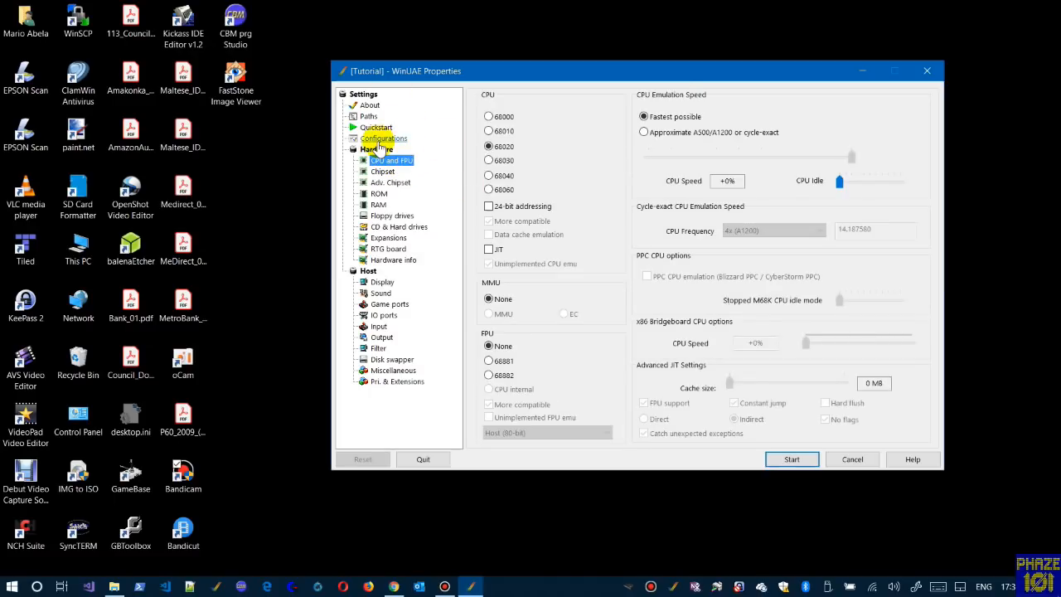
- Append "- Standard A1200" to the Tutorial configuration's description and save the configuration
left_click(381, 139)
left_click(558, 416)
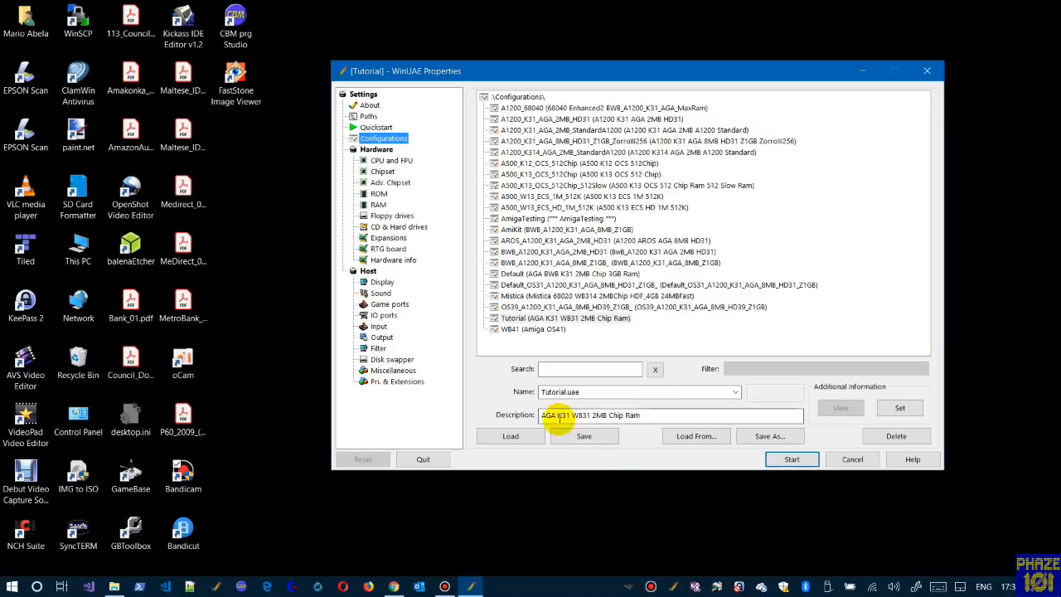
left_click(543, 416)
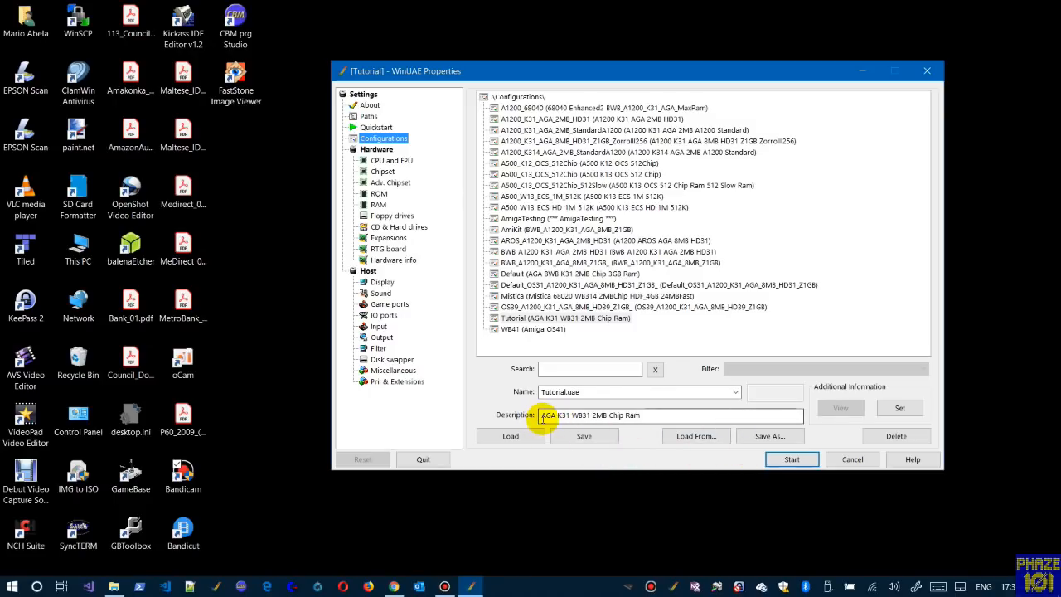
left_click(544, 416)
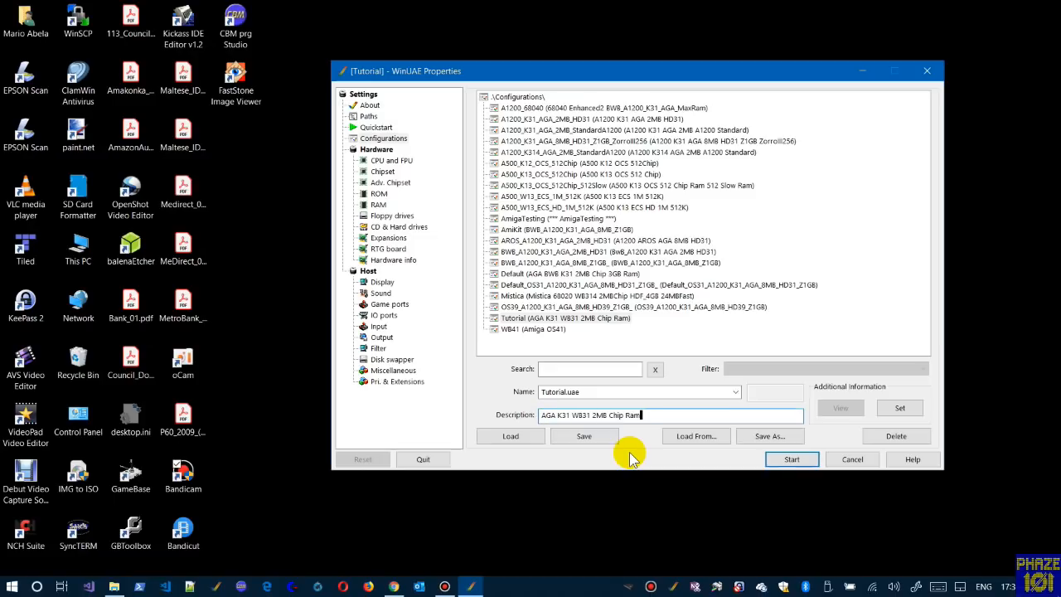
type("- Standard A1200")
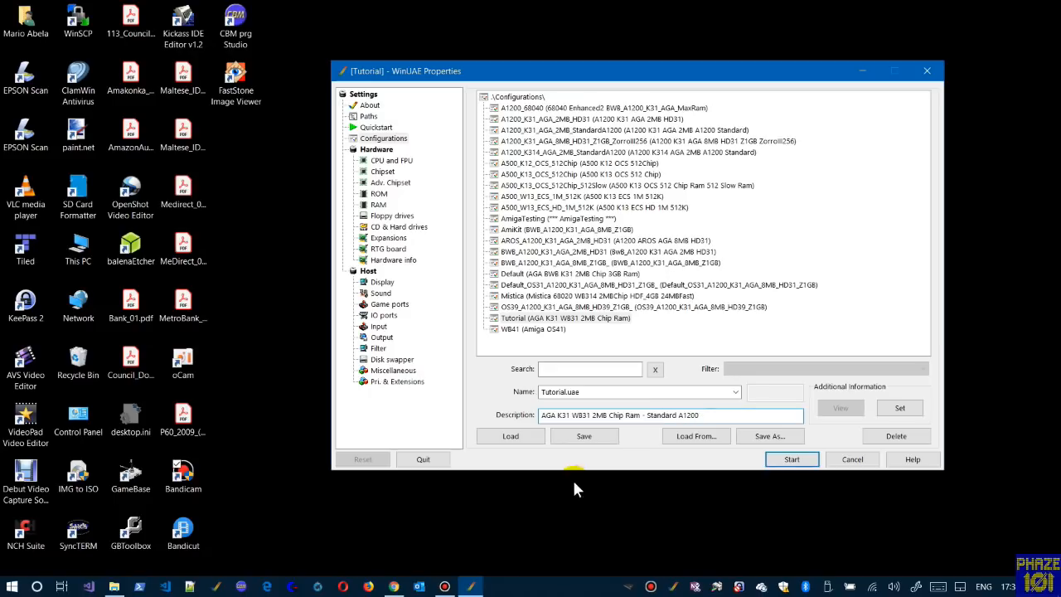
left_click(583, 435)
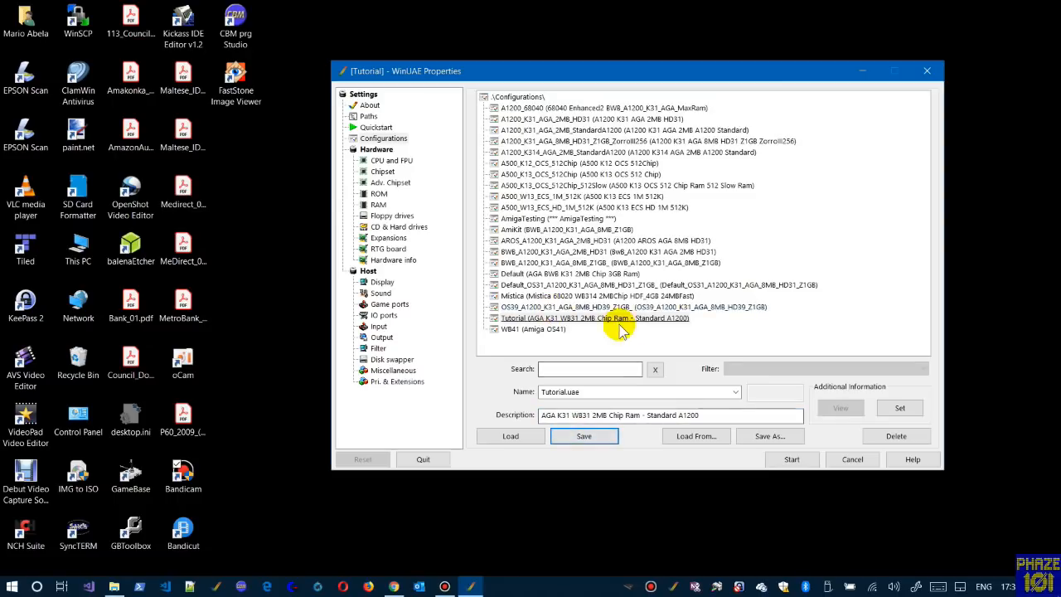
- Start the emulation to test the Tutorial configuration, reopen its properties and restart to return to the startup settings
left_click(790, 461)
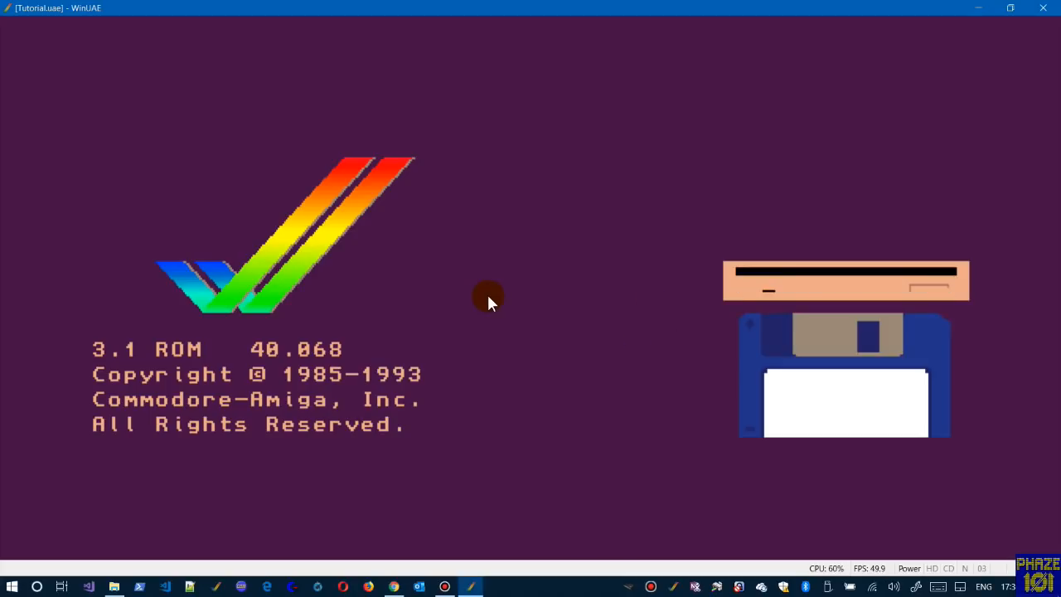
key("F12")
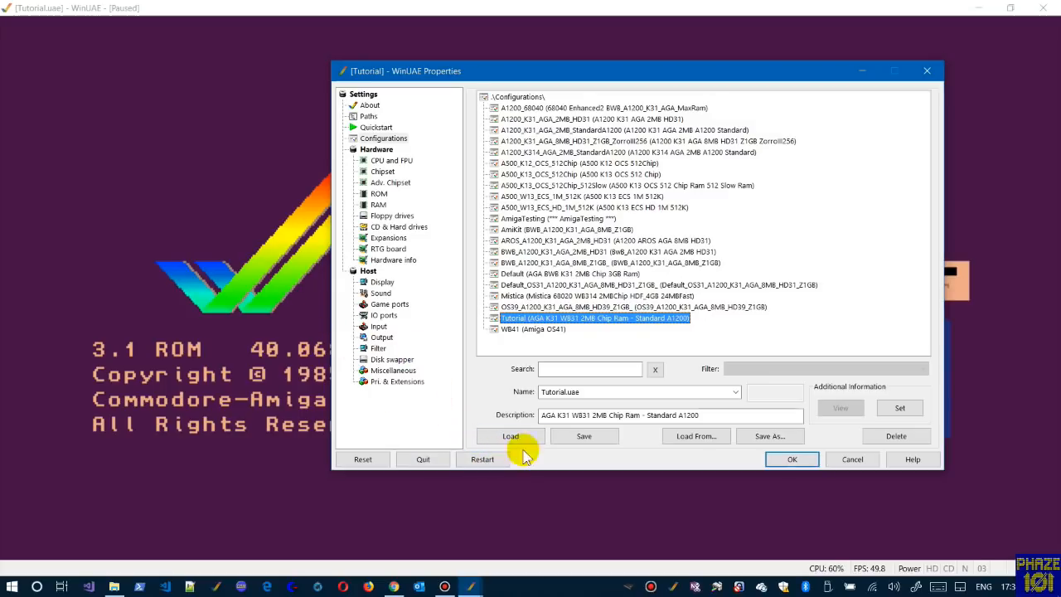
left_click(484, 461)
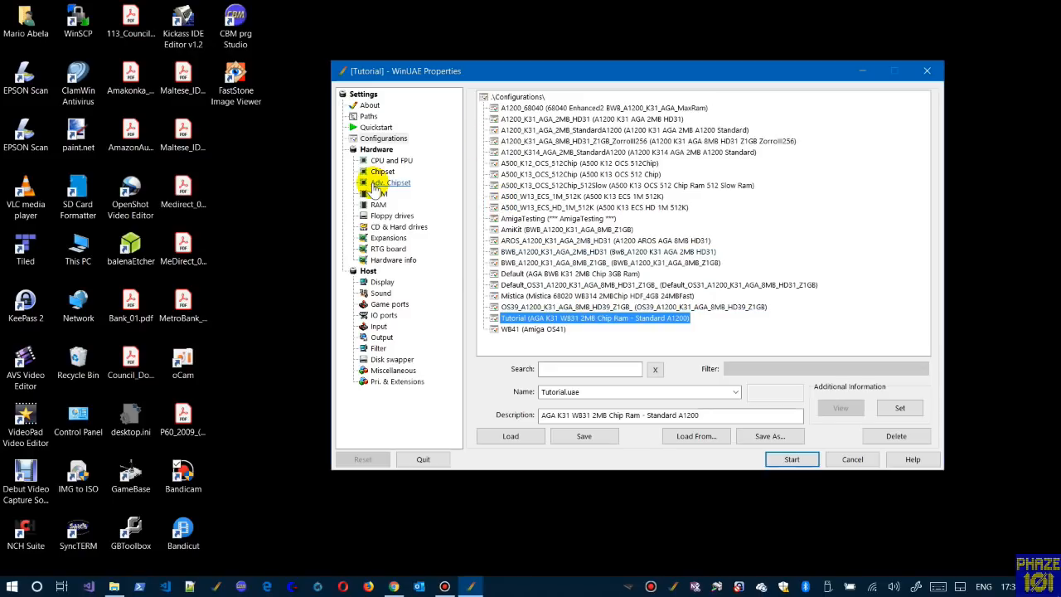
- Create a directory hard drive entry with device name DH0 and volume label AmigaOS
left_click(398, 227)
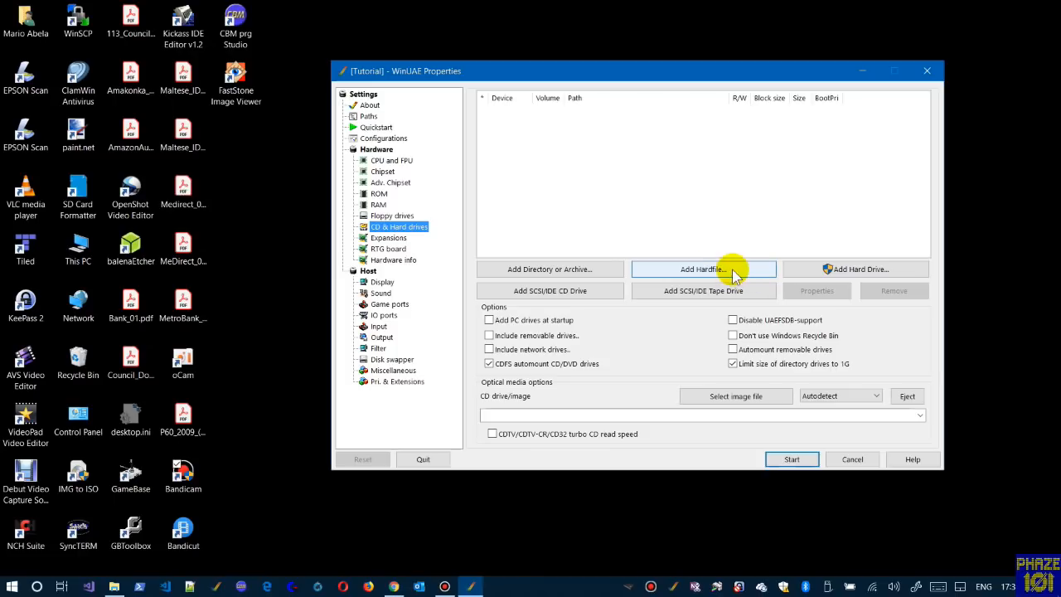
left_click(540, 274)
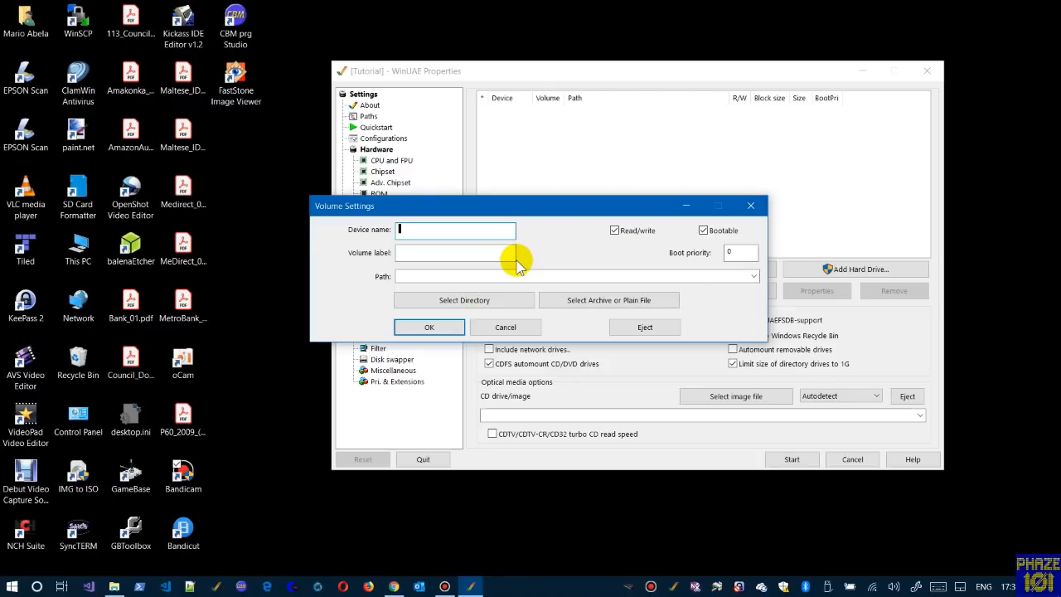
type("DH0")
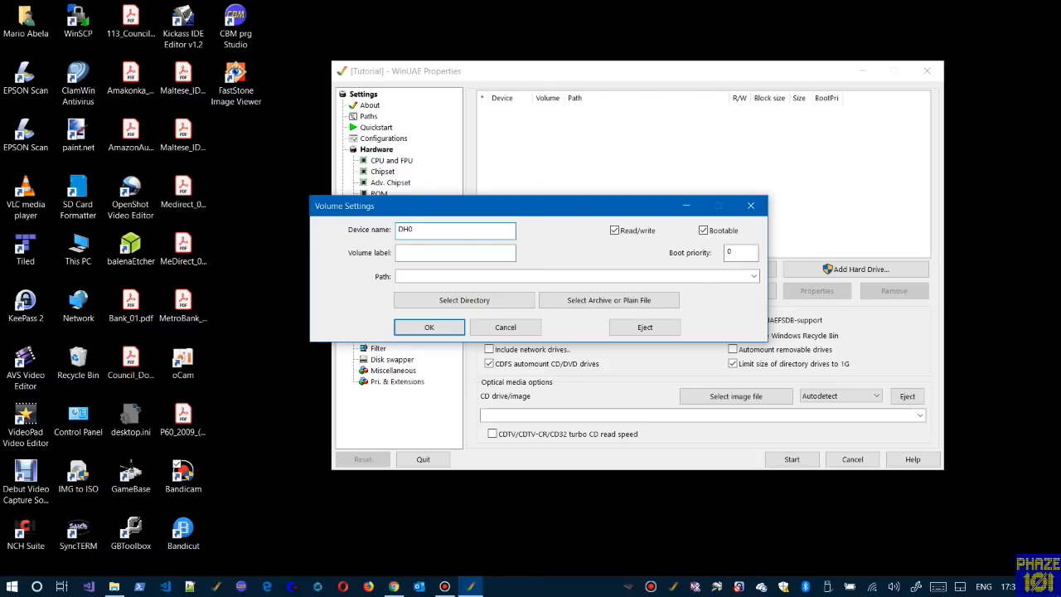
left_click(450, 251)
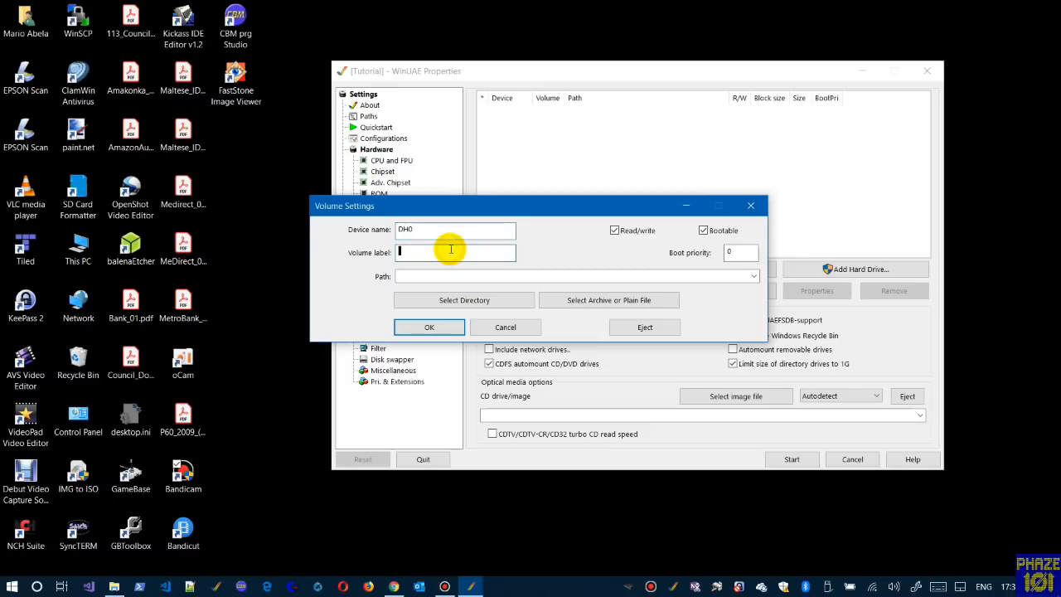
type("AmigaOS")
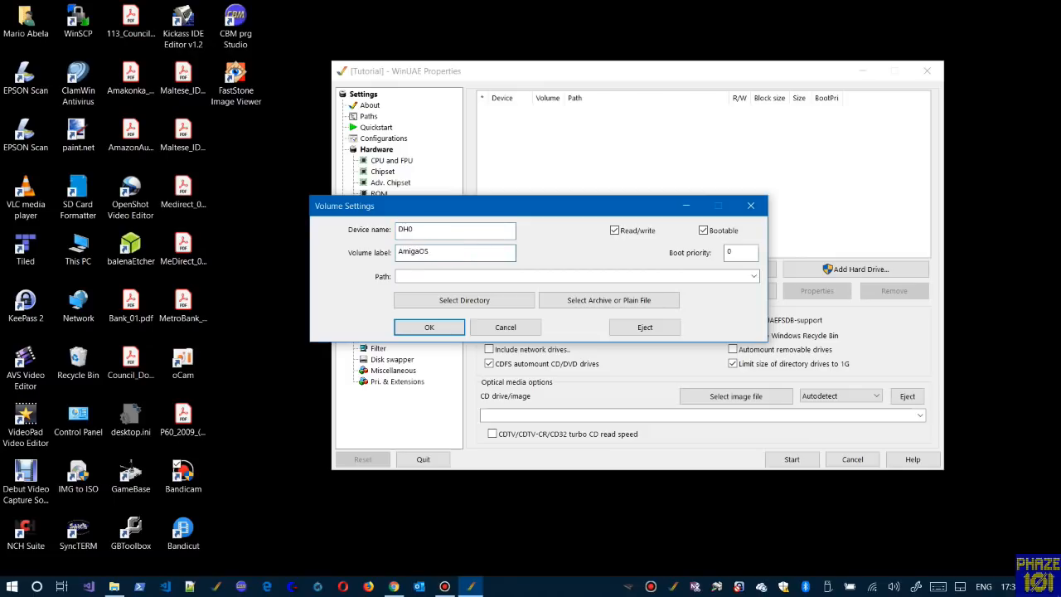
- Set the DH0 volume's path to the AmigaOS folder in Downloads and add the drive to the configuration
left_click(467, 304)
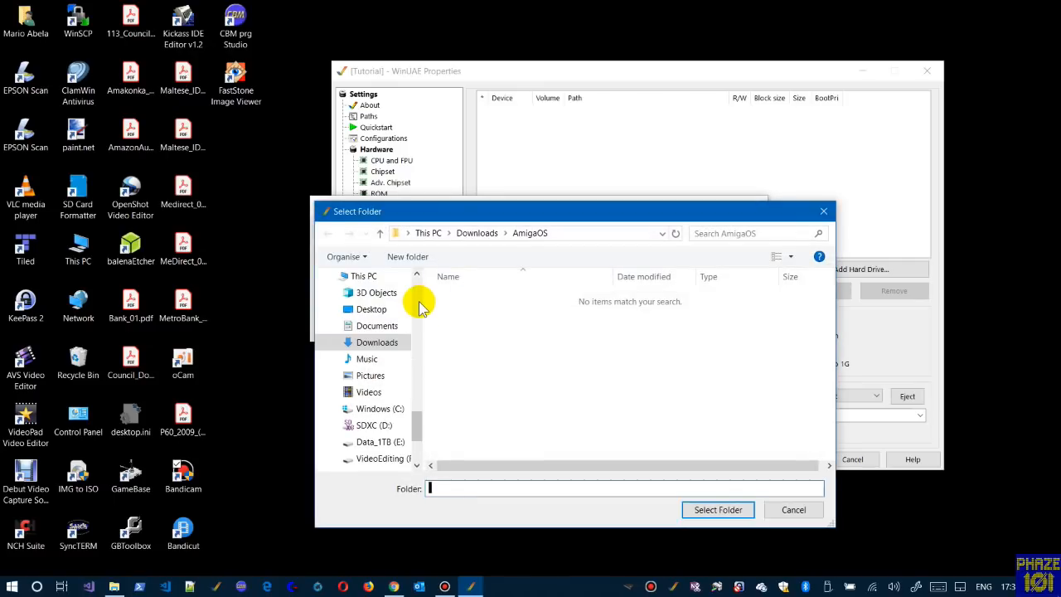
scroll(418, 307, "up", 8)
scroll(410, 294, "up", 10)
scroll(413, 295, "up", 2)
left_click(383, 347)
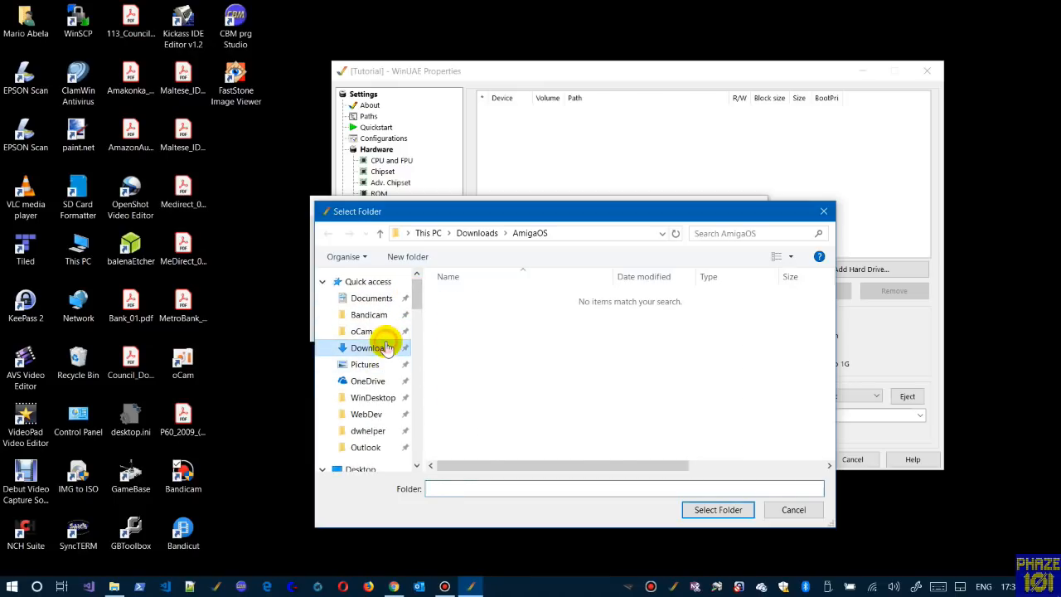
left_click(474, 298)
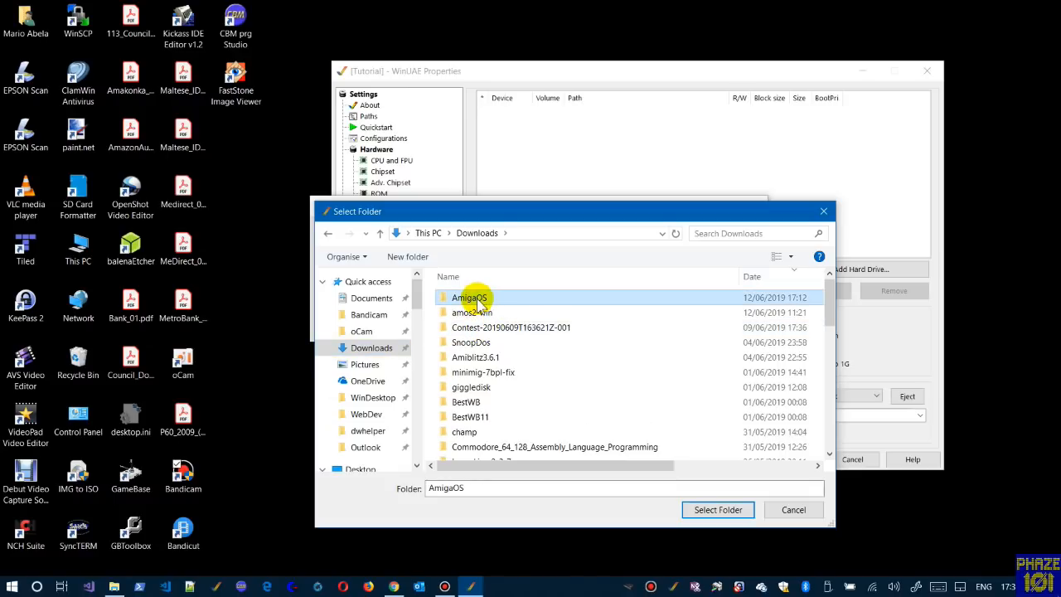
left_click(703, 507)
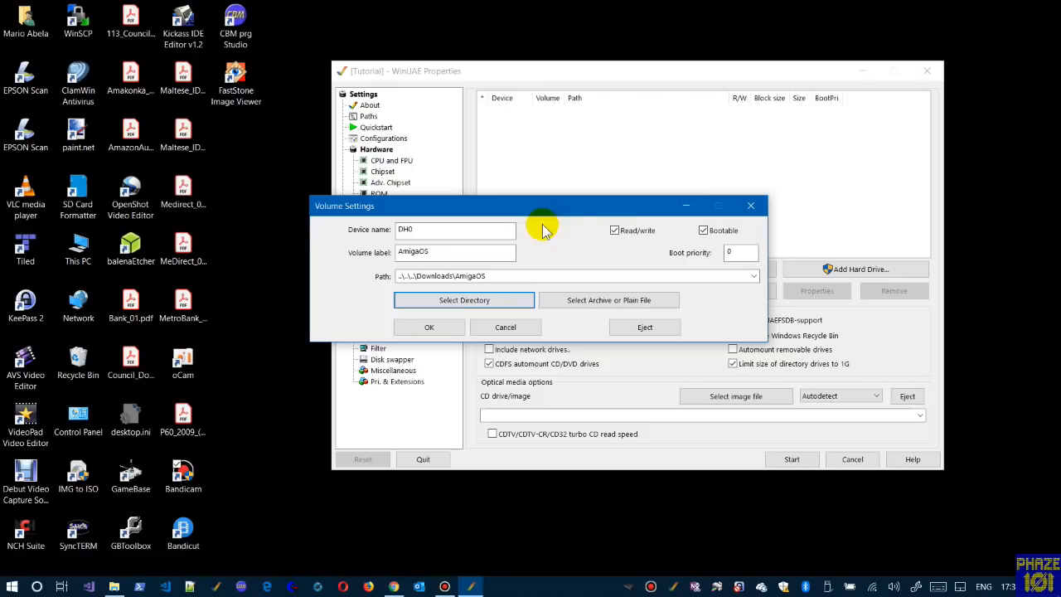
left_click(703, 230)
left_click(415, 328)
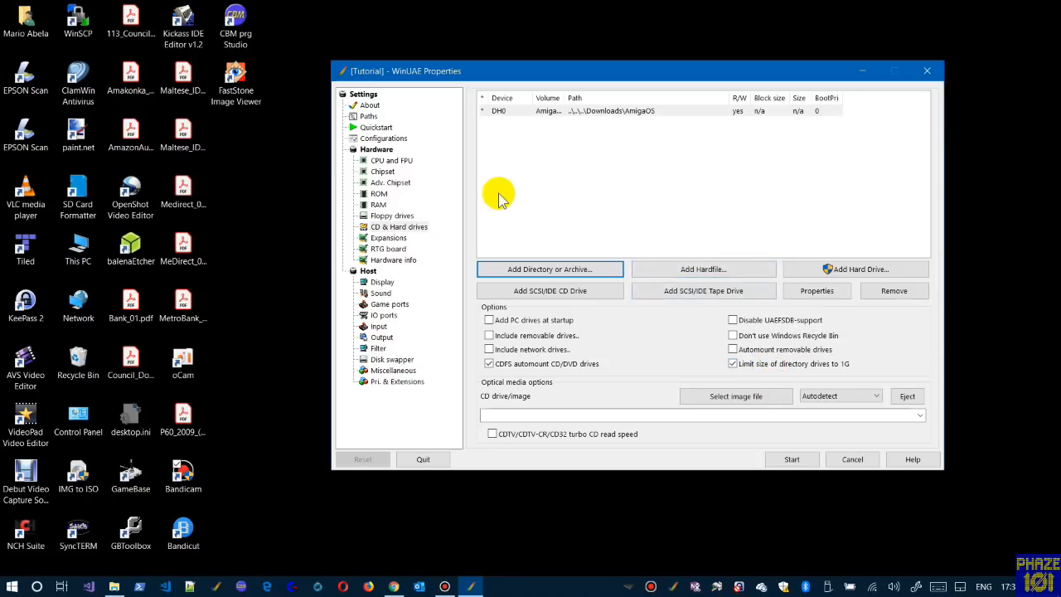
- Save and reload the Tutorial configuration, and check its CD and hard drives list for the DH0 entry
left_click(377, 137)
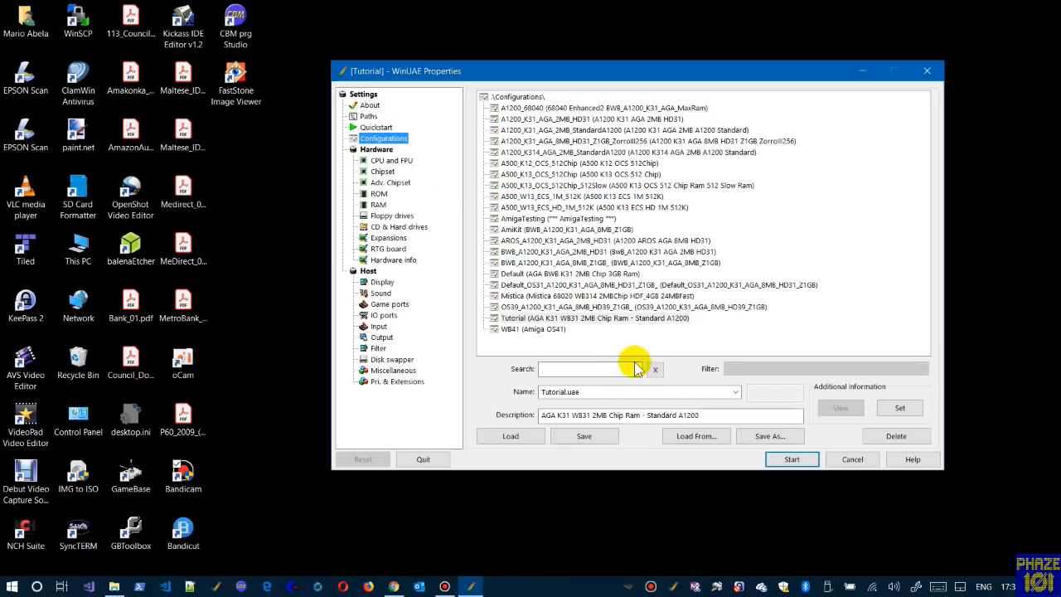
left_click(583, 437)
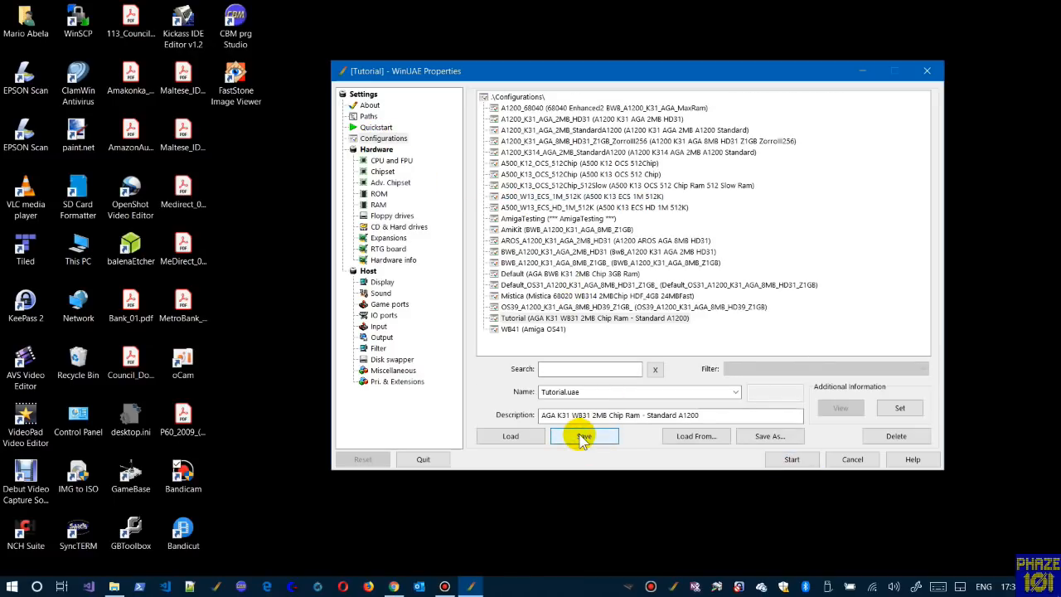
left_click(511, 437)
left_click(391, 216)
left_click(398, 229)
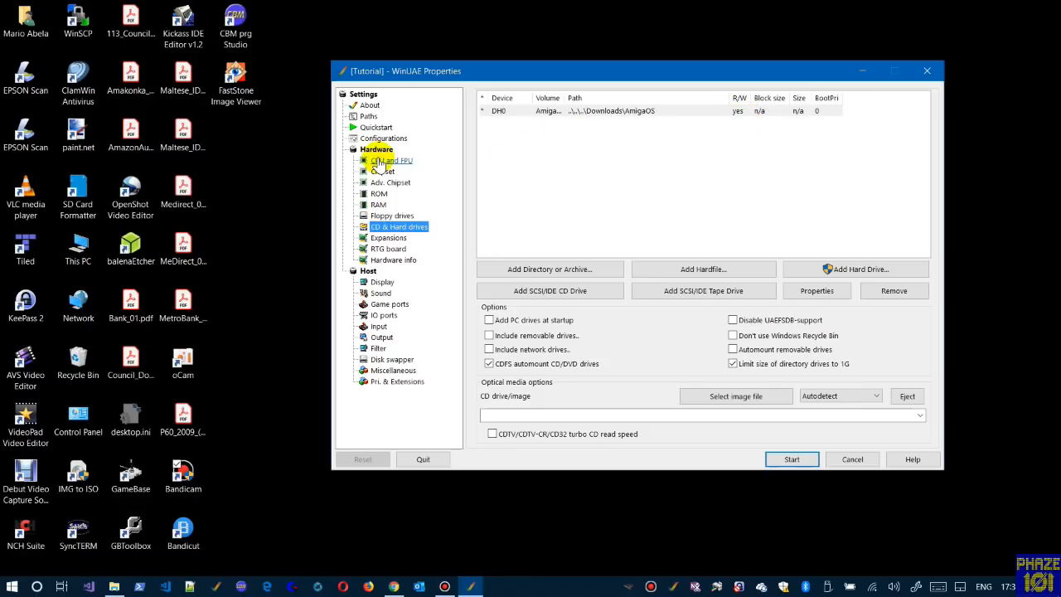
- Insert amiga-os-310-install.adf from the OneDrive Amiga\WinUAE\adf folder into floppy drive DF0
left_click(390, 217)
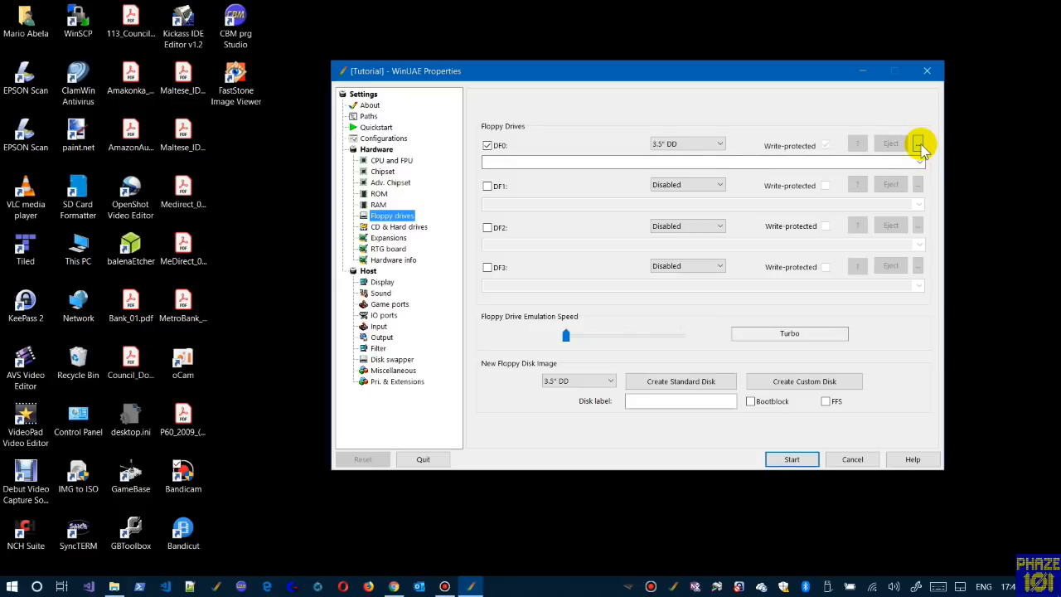
left_click(919, 143)
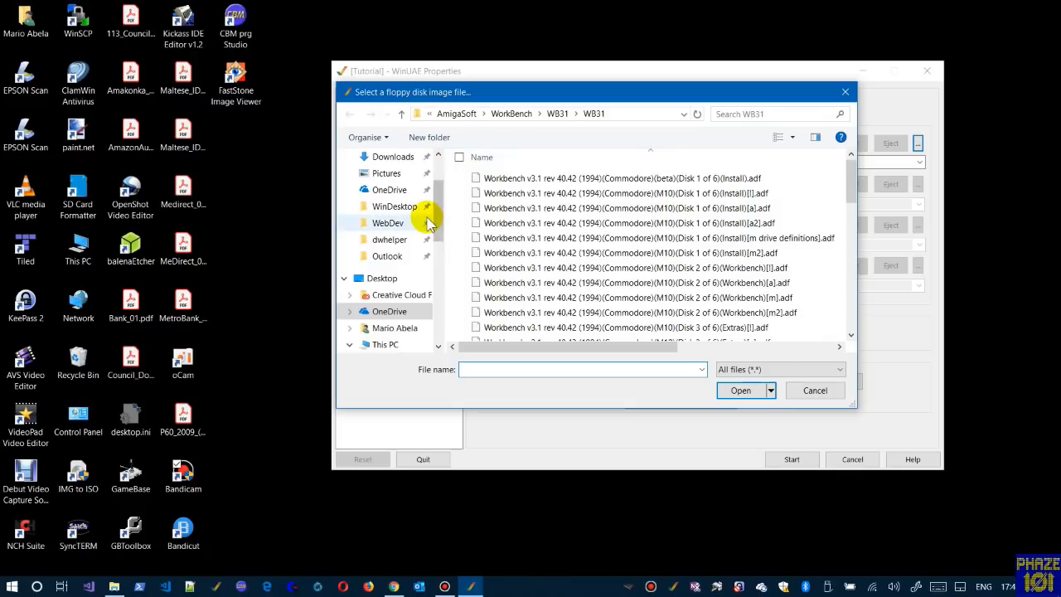
left_click(448, 115)
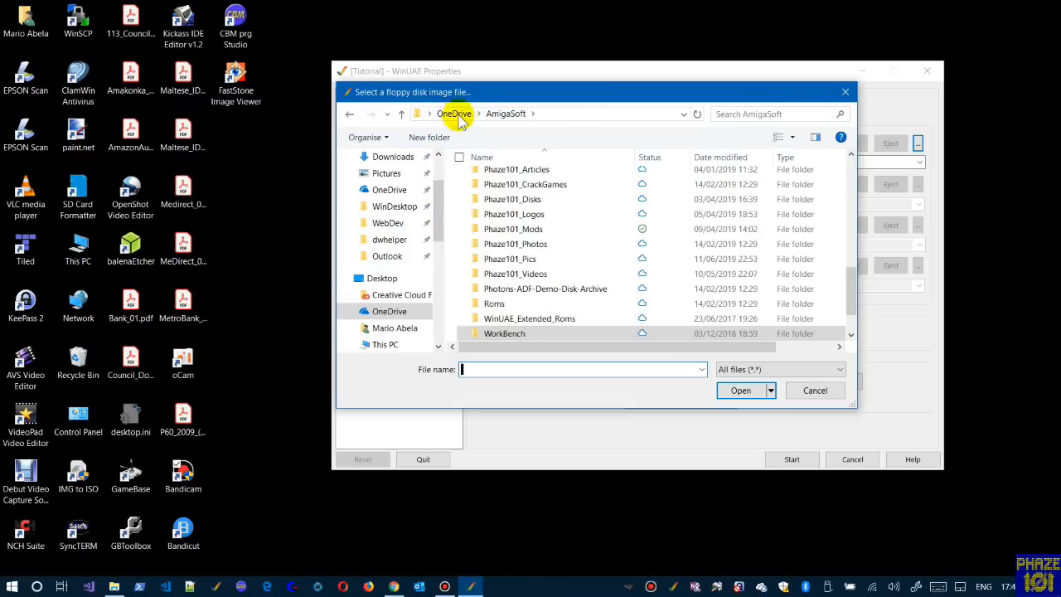
left_click(458, 115)
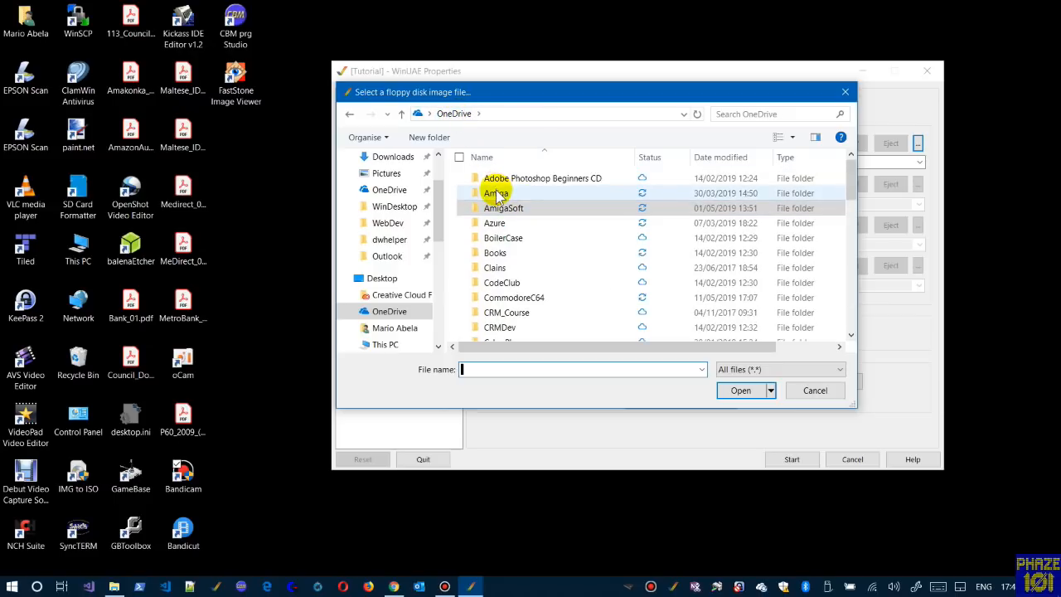
left_click(496, 195)
double_click(496, 194)
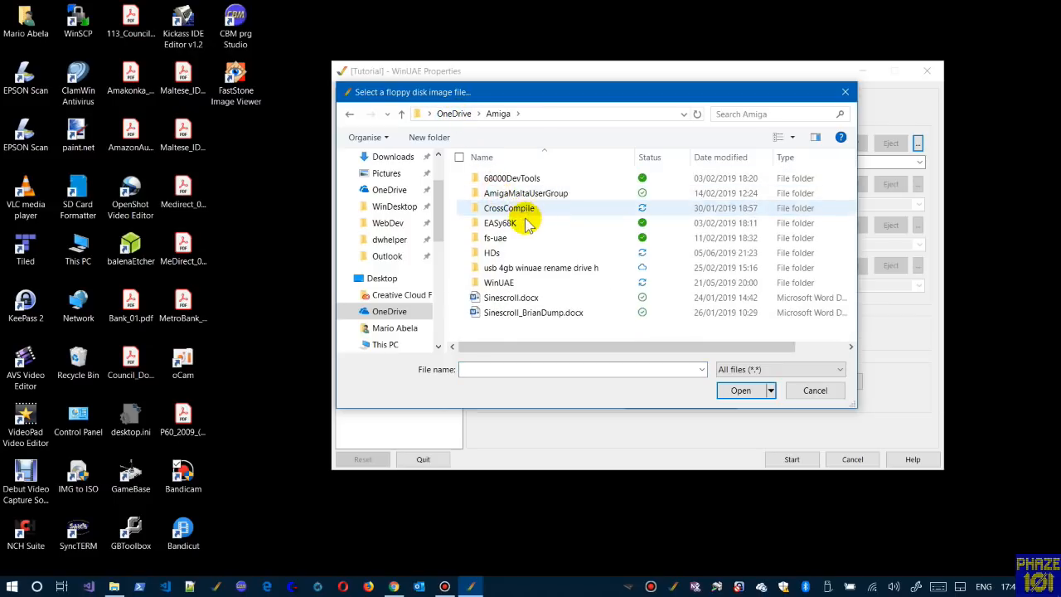
left_click(519, 284)
double_click(519, 283)
double_click(503, 180)
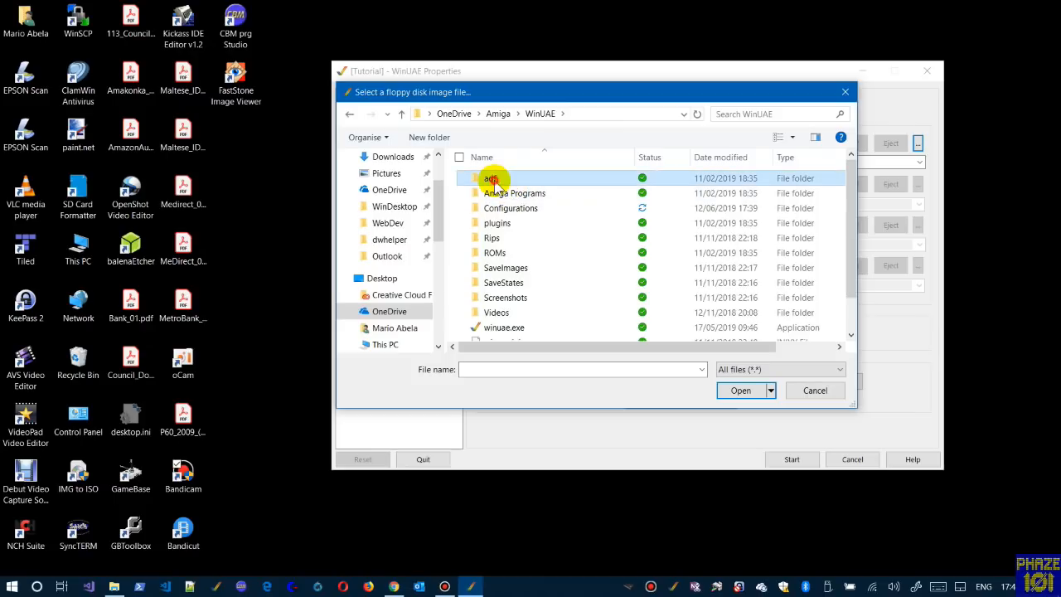
scroll(578, 213, "down", 2)
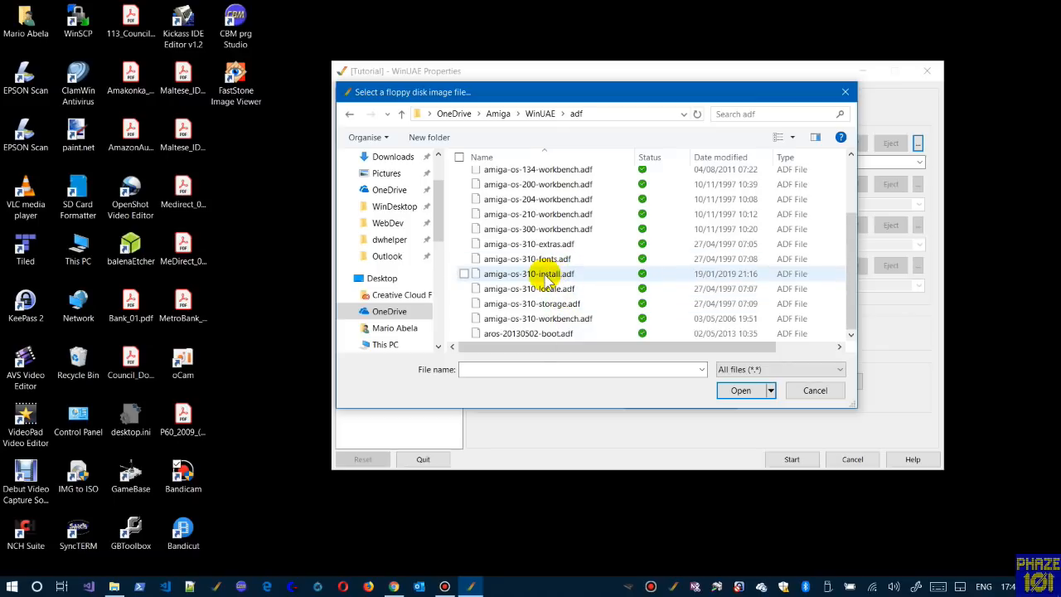
left_click(545, 278)
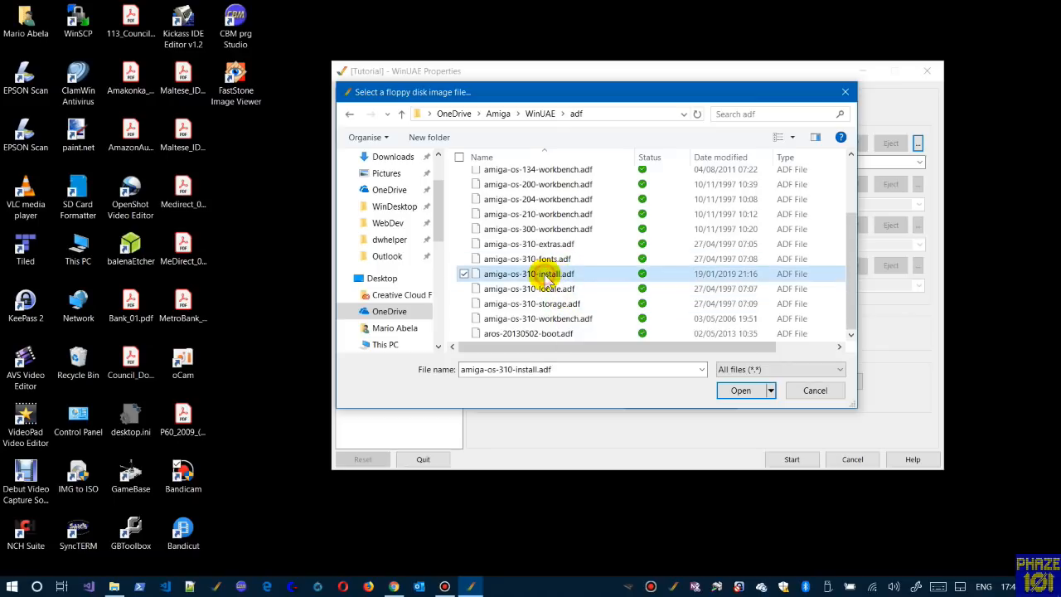
left_click(739, 393)
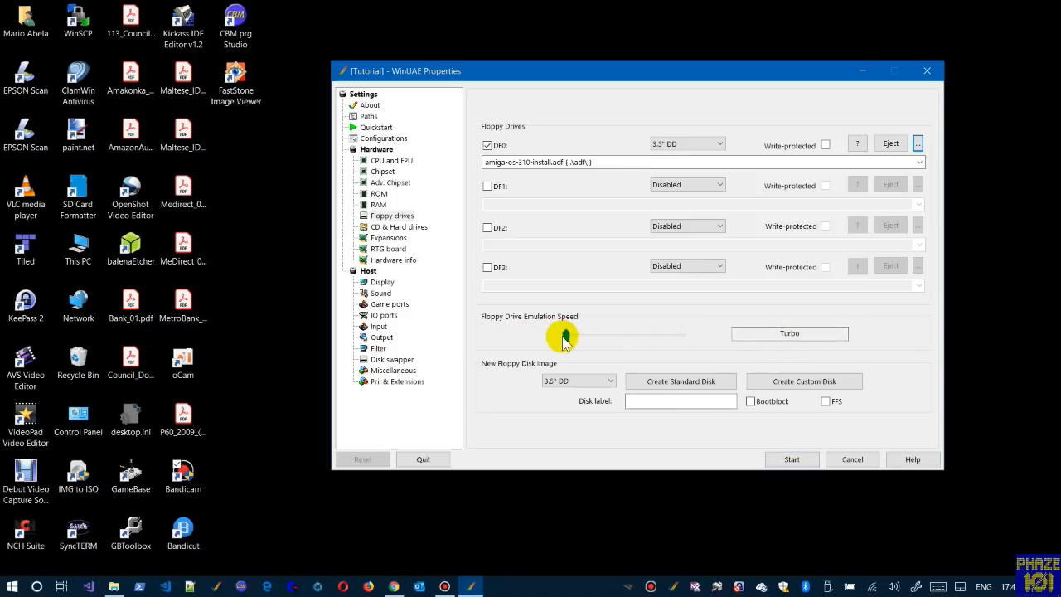
- Try the floppy drive emulation speed at 100% (compatible) and return it to Turbo
left_click_drag(565, 336, 477, 349)
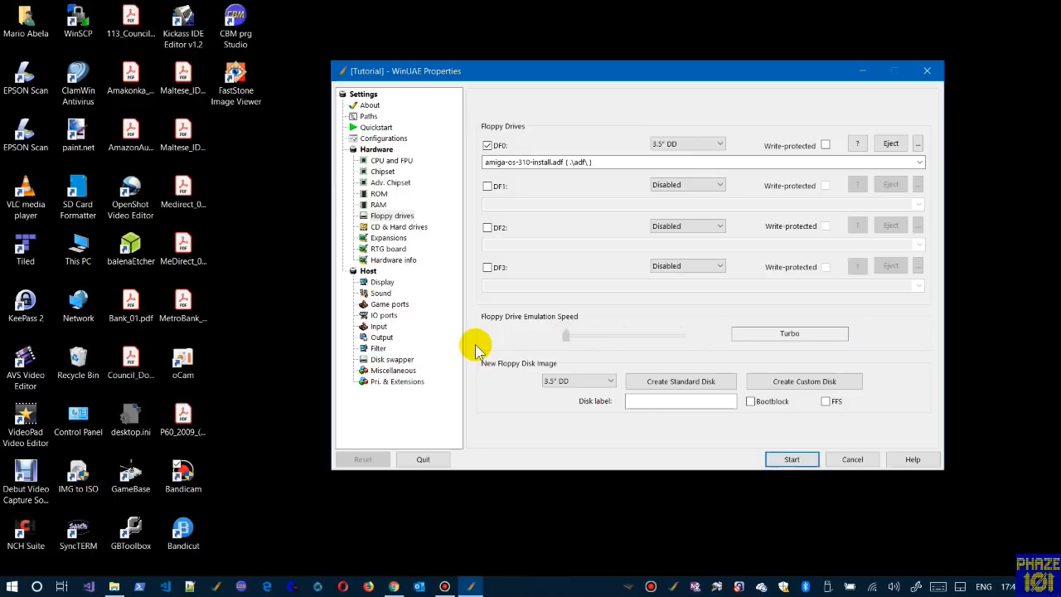
left_click_drag(564, 339, 591, 340)
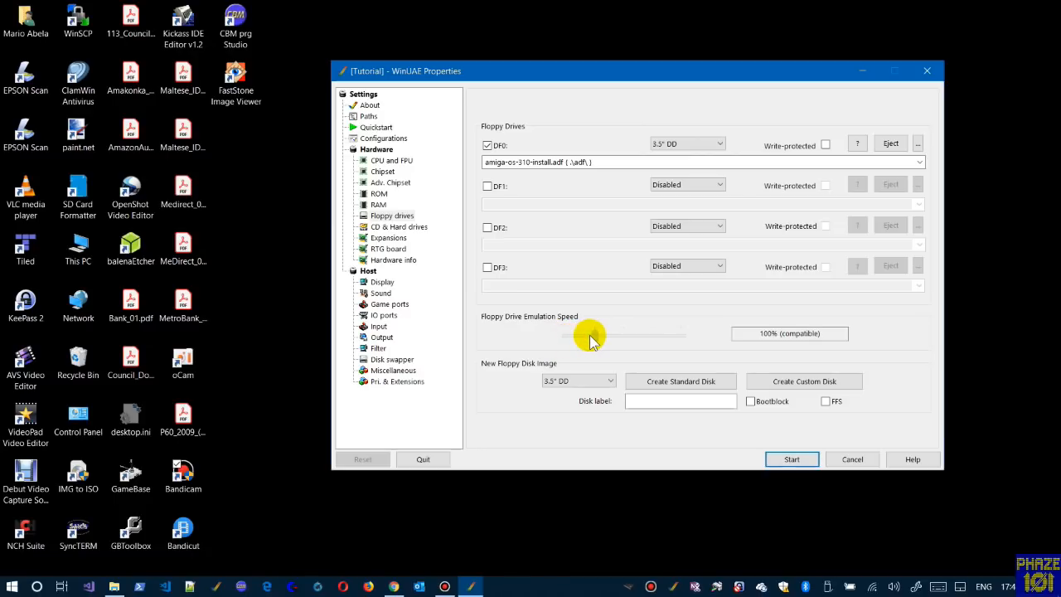
left_click_drag(591, 340, 523, 345)
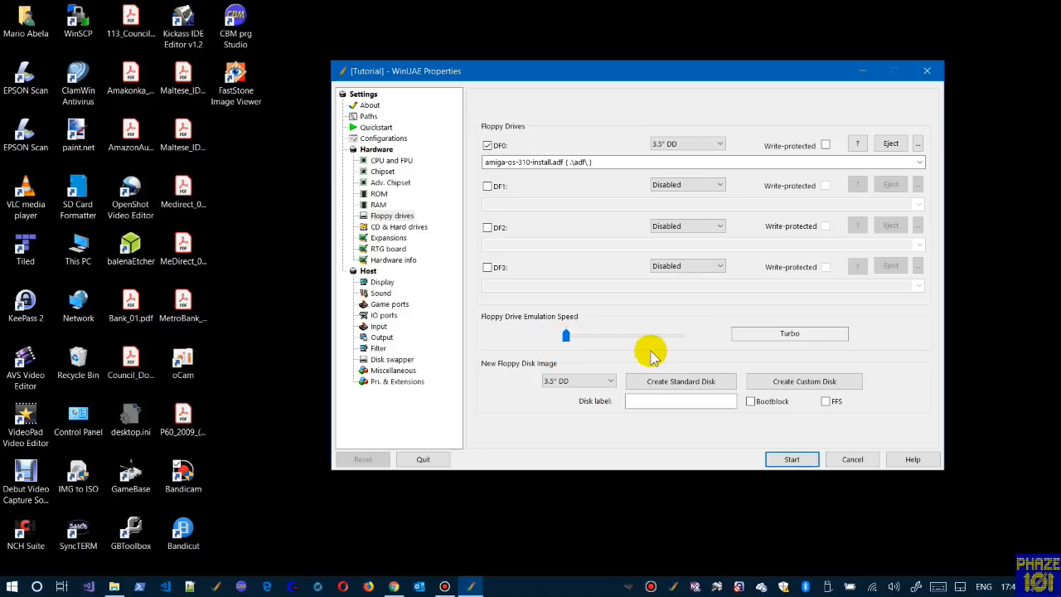
- Start the emulation from the install floppy, release the mouse to check the status bar indicators, and recapture it
left_click(785, 459)
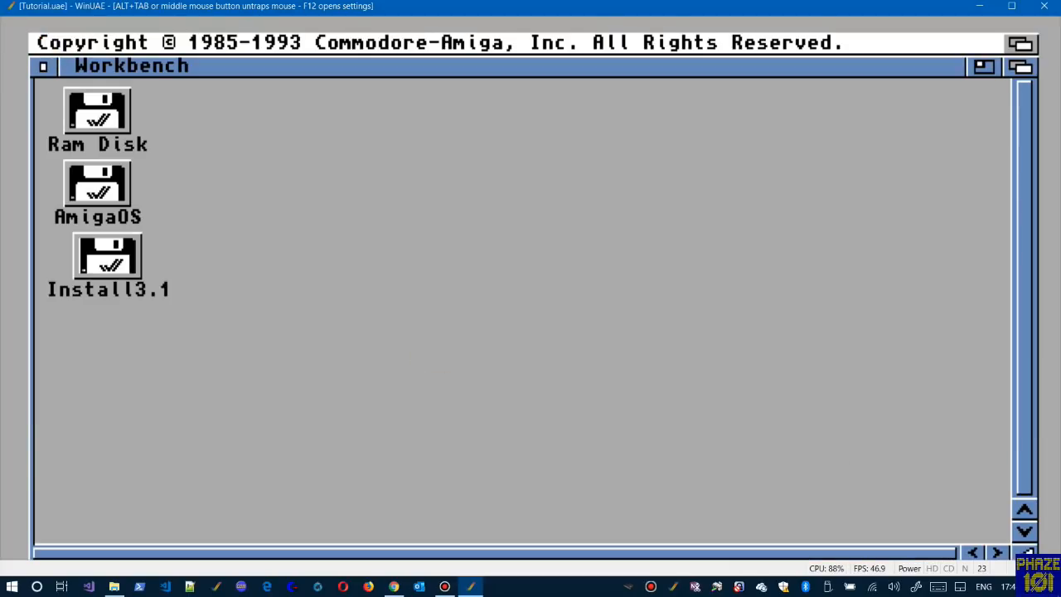
middle_click(924, 508)
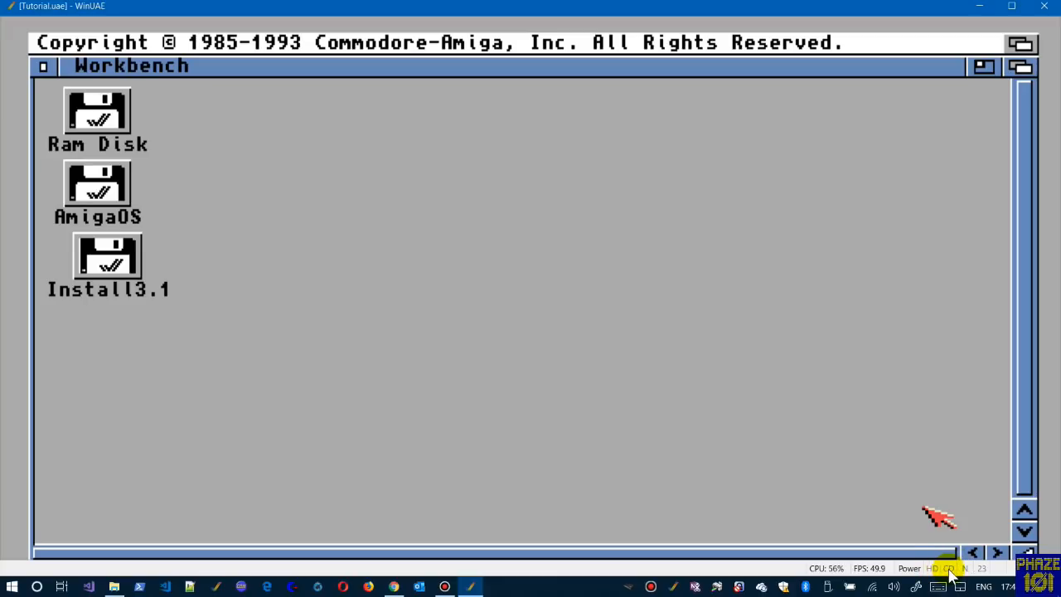
left_click(911, 569)
left_click(898, 463)
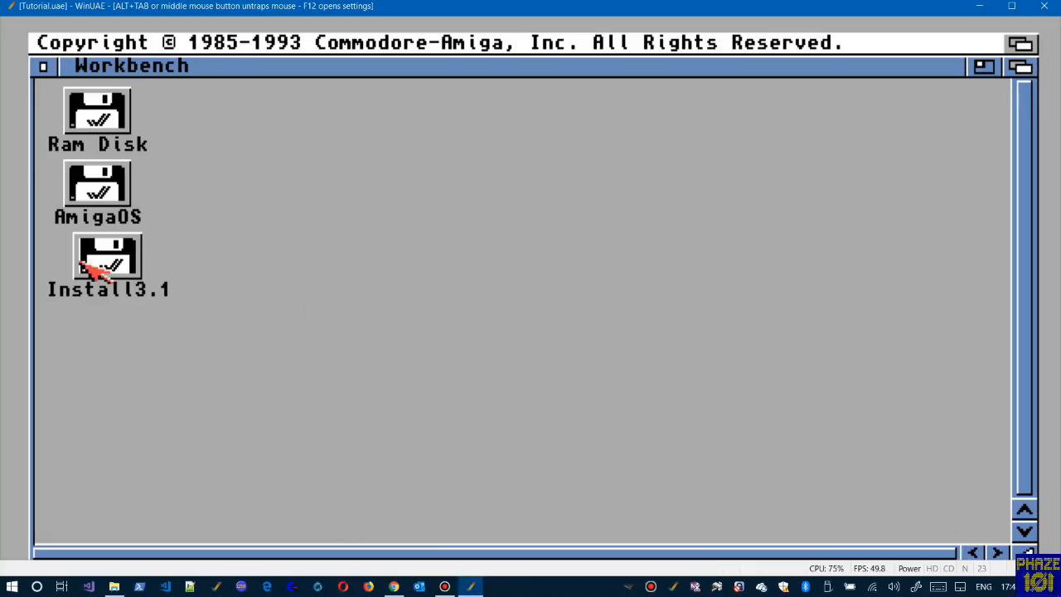
- Activate the Workbench window and switch it to Backdrop mode
left_click(373, 123)
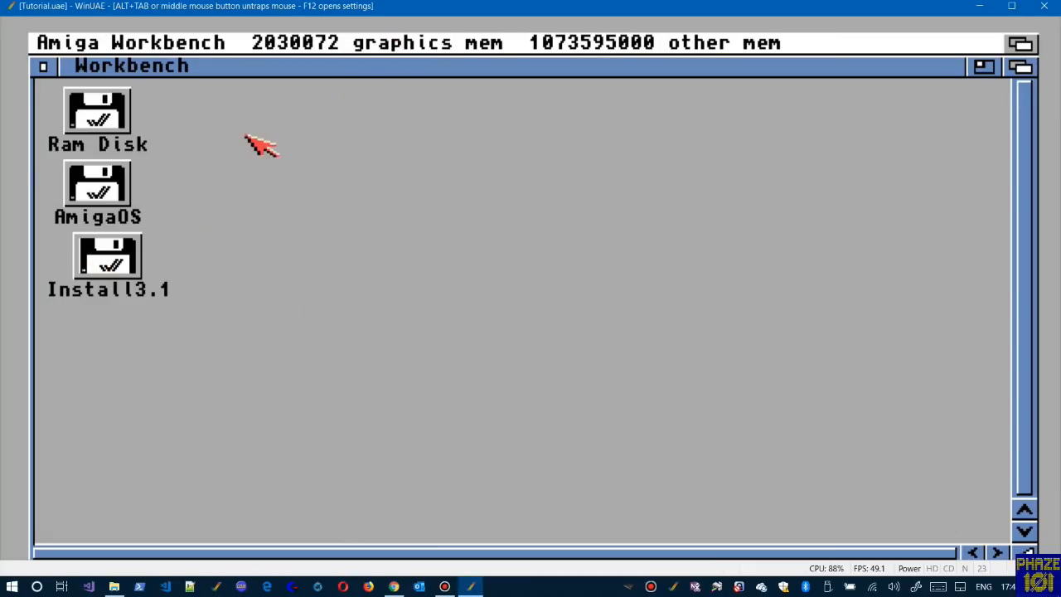
right_click(45, 42)
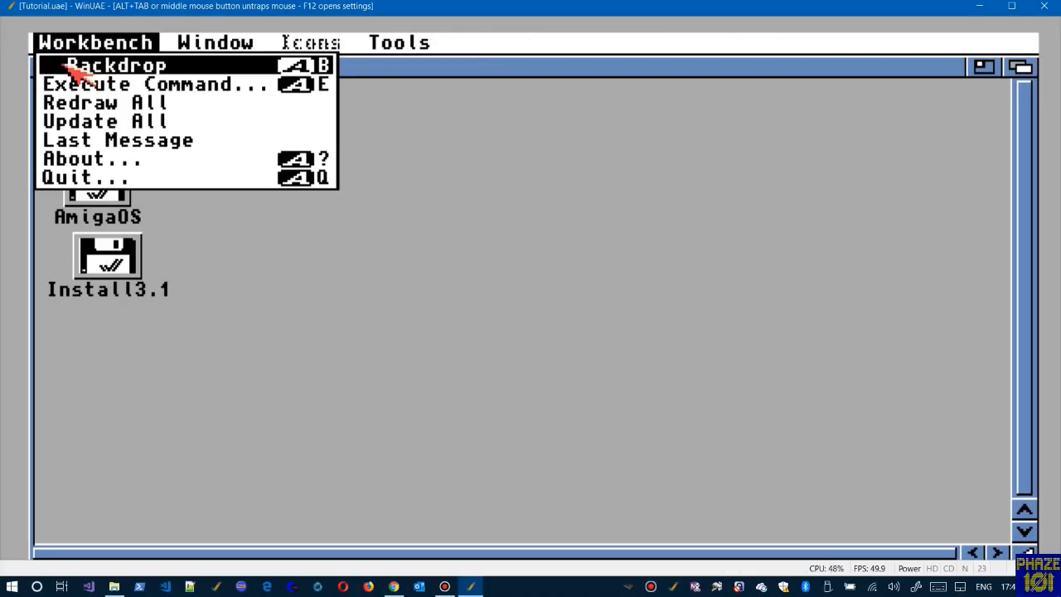
right_click(68, 70)
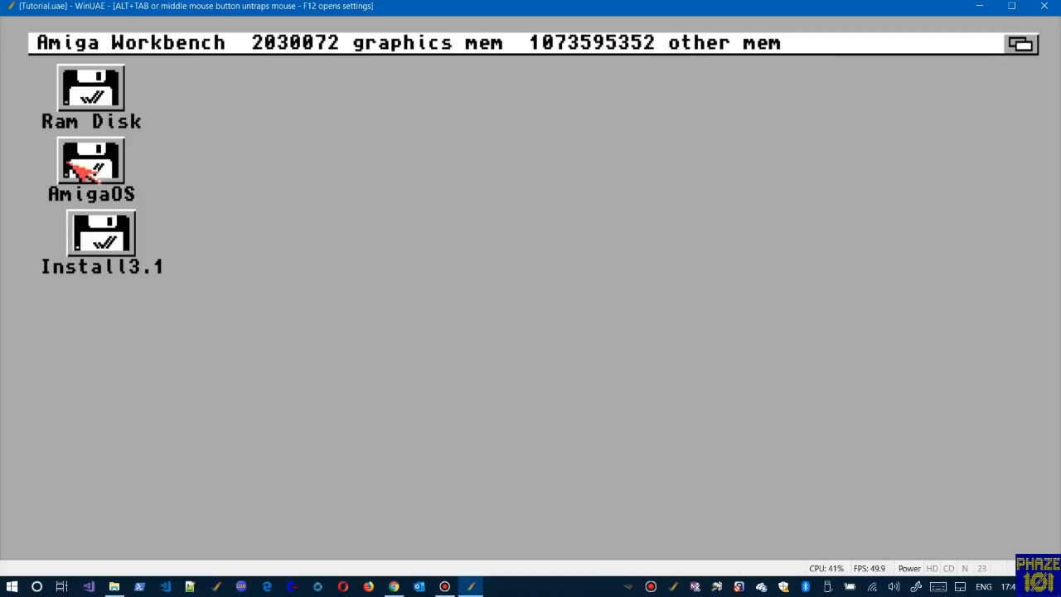
- Open the Install drawer on the Install3.1 disk and launch the English installer
left_click(94, 232)
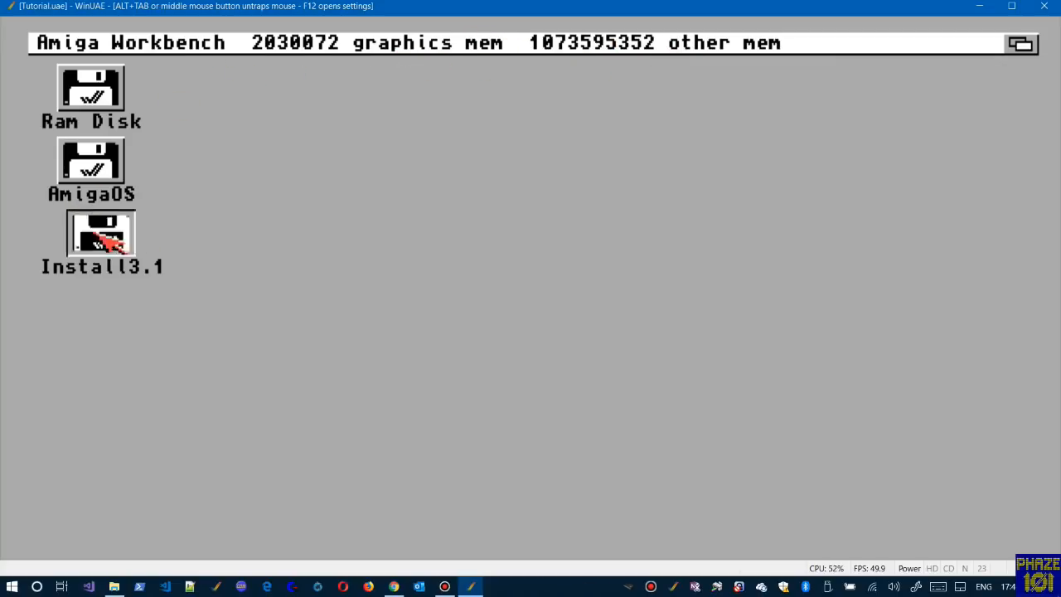
double_click(95, 234)
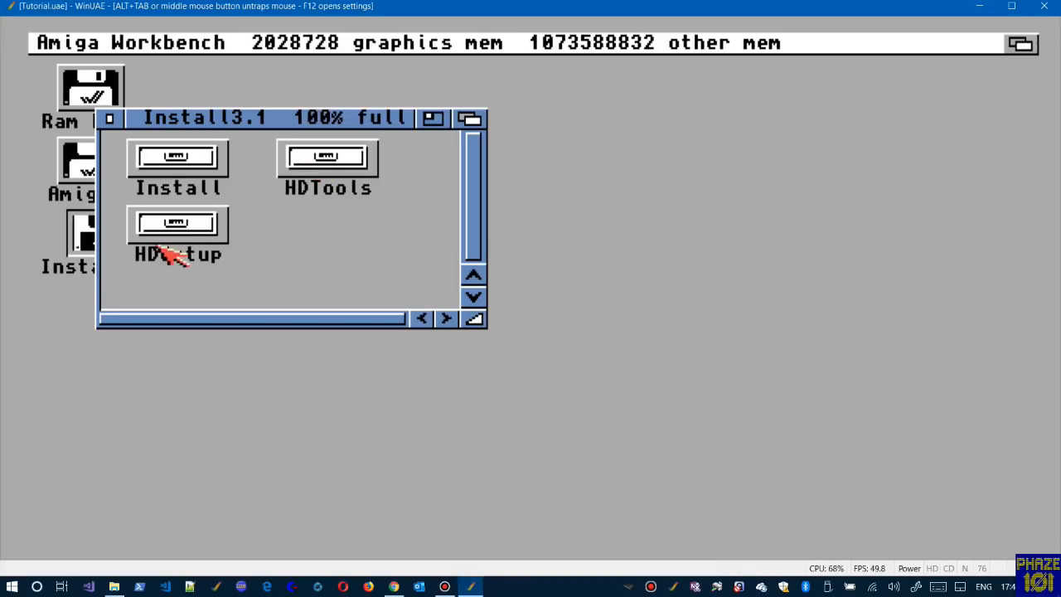
double_click(176, 170)
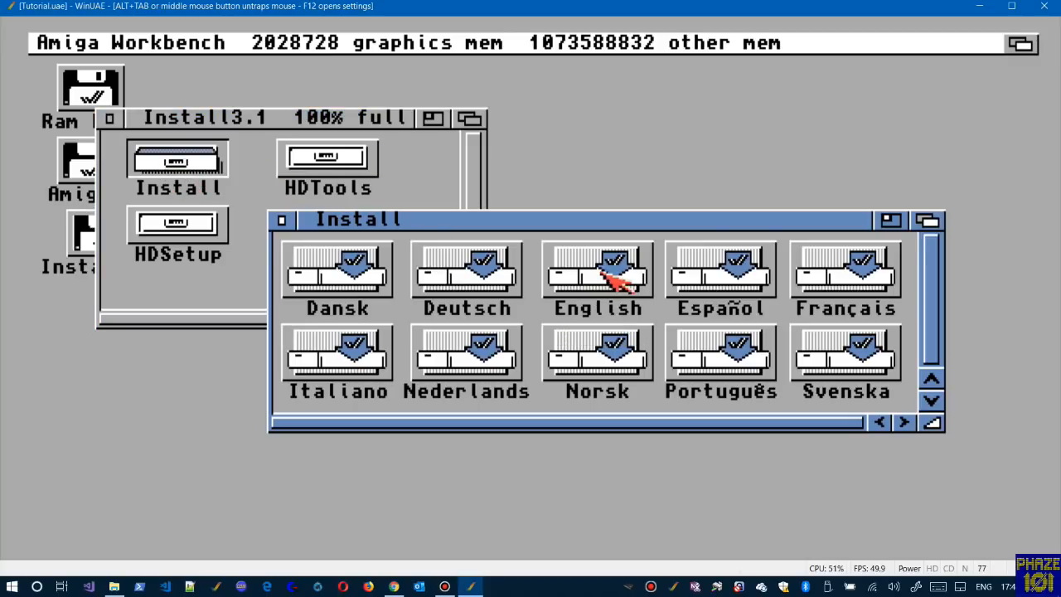
double_click(622, 279)
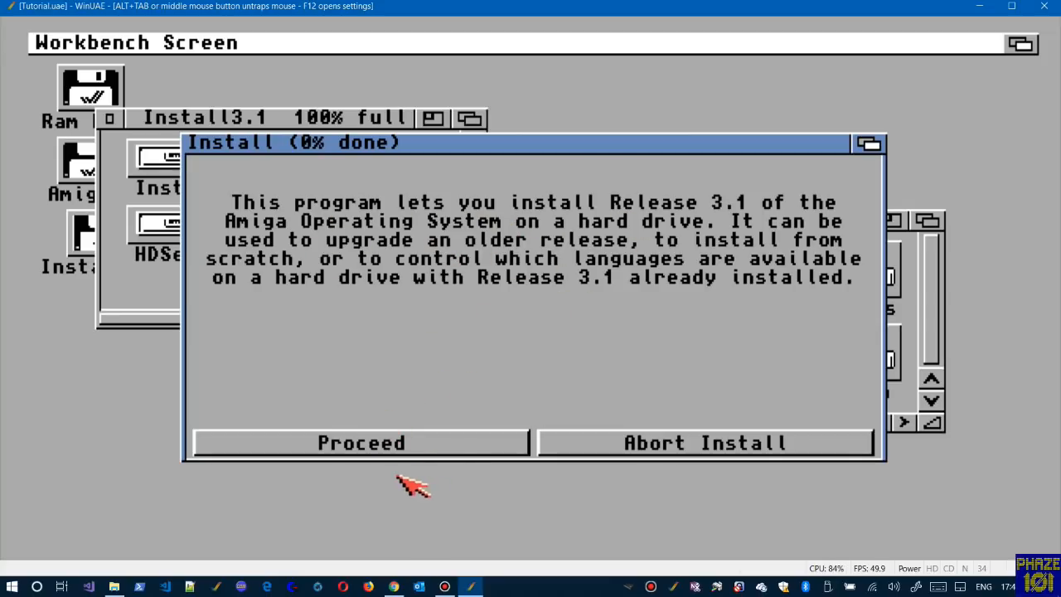
- Start a complete Release 3.1 installation in Expert User mode, set to Install for Real with no action logging
left_click(370, 450)
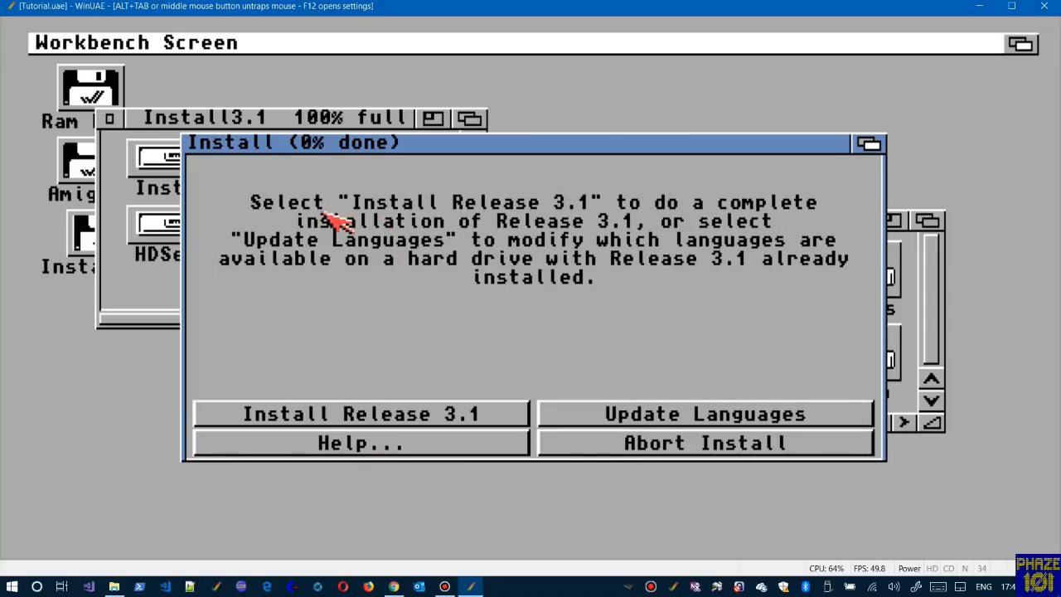
left_click(332, 419)
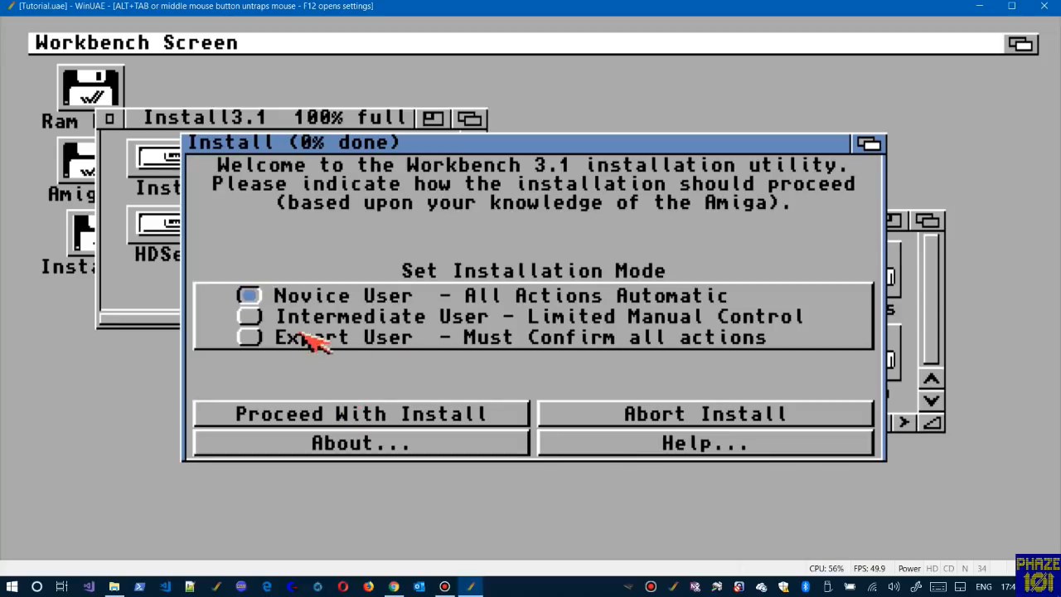
left_click(252, 340)
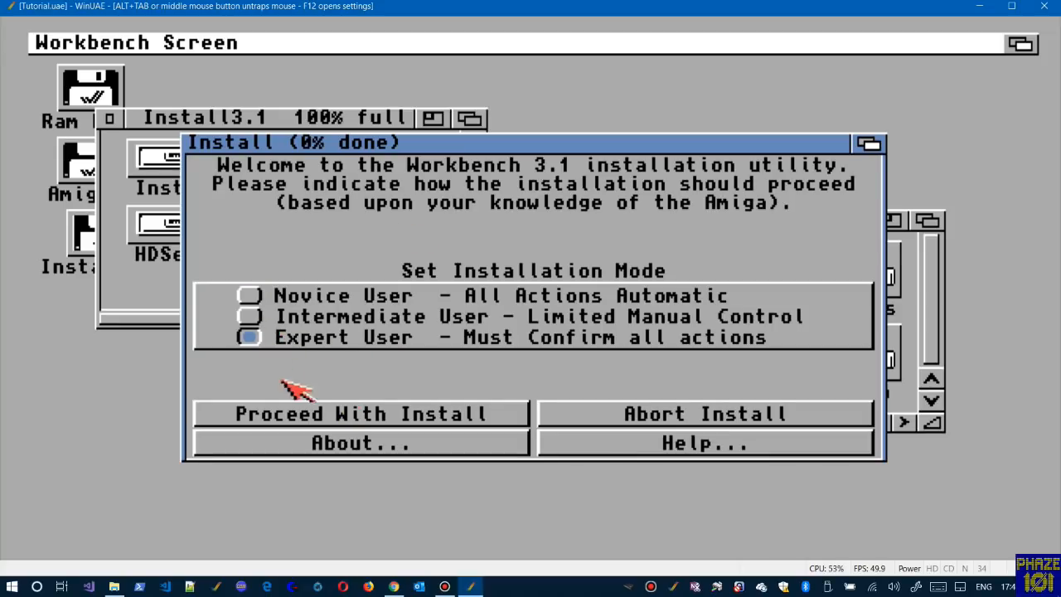
left_click(448, 423)
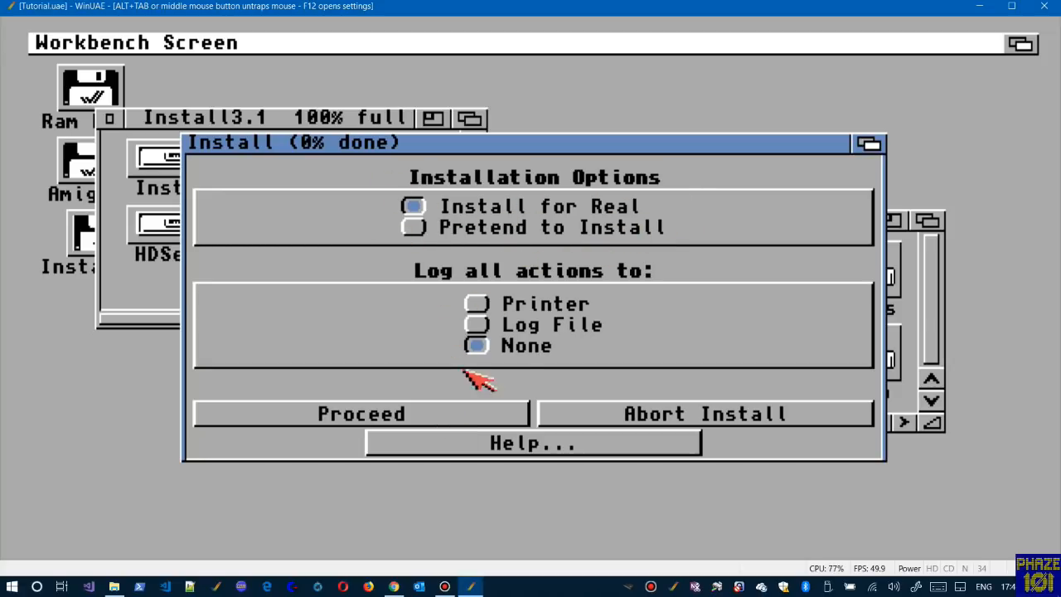
left_click(372, 419)
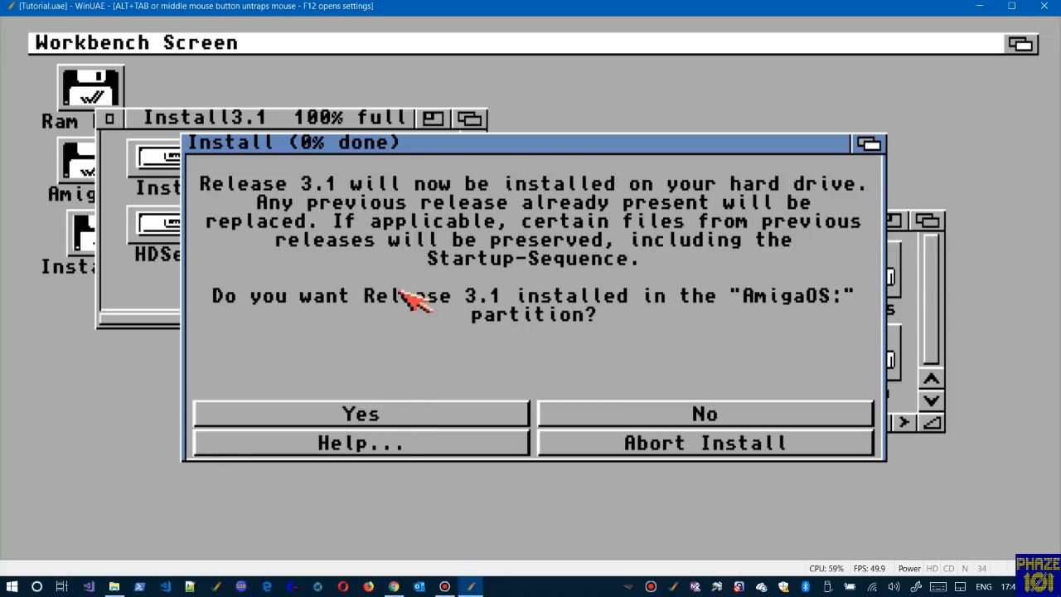
- Accept the AmigaOS: partition as the target and install English, no printer drivers and the British keymap
left_click(380, 417)
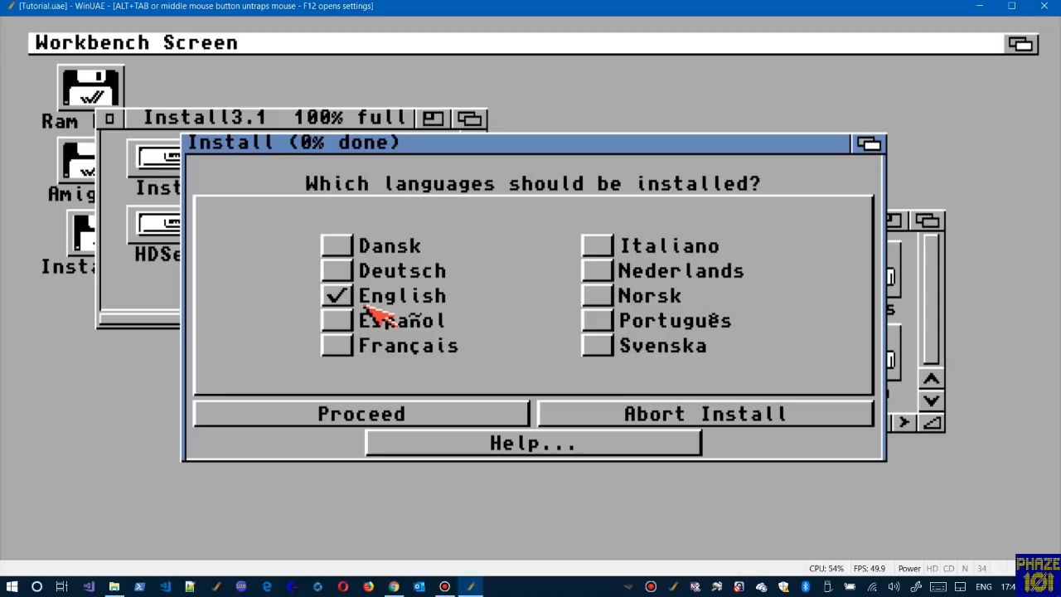
left_click(380, 413)
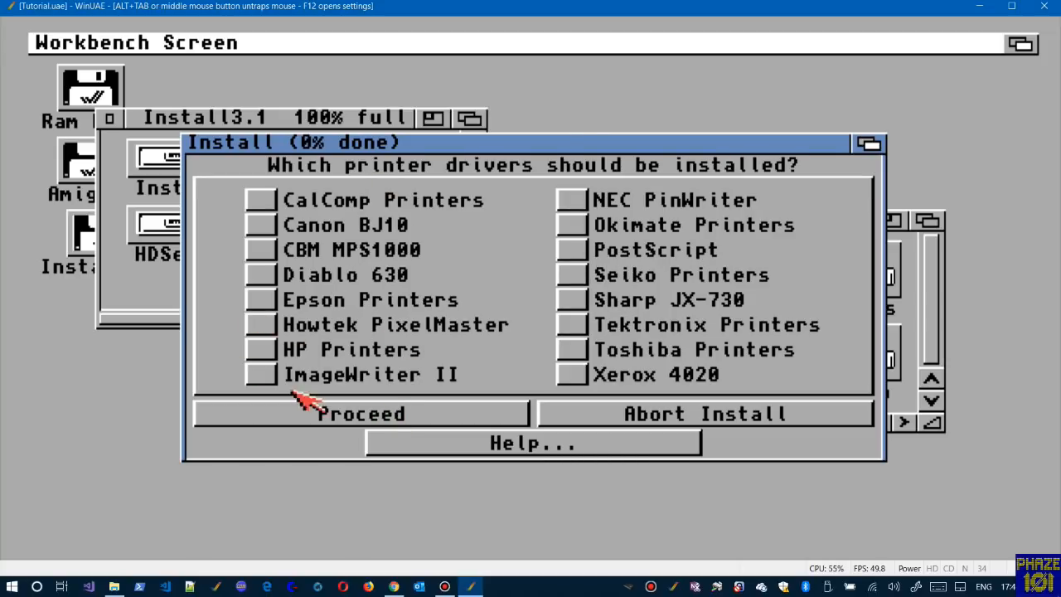
left_click(370, 420)
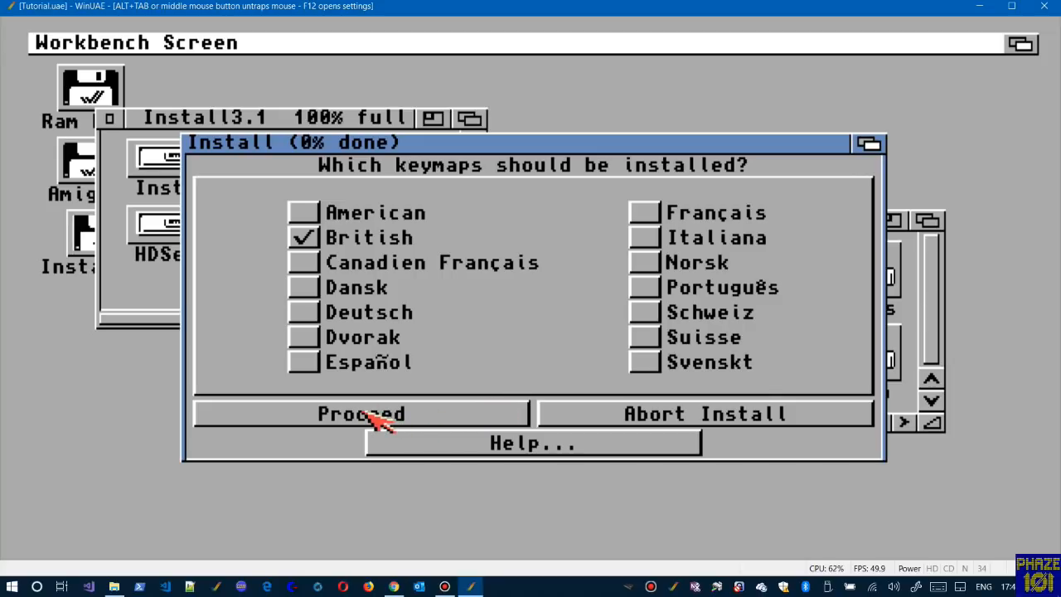
left_click(369, 413)
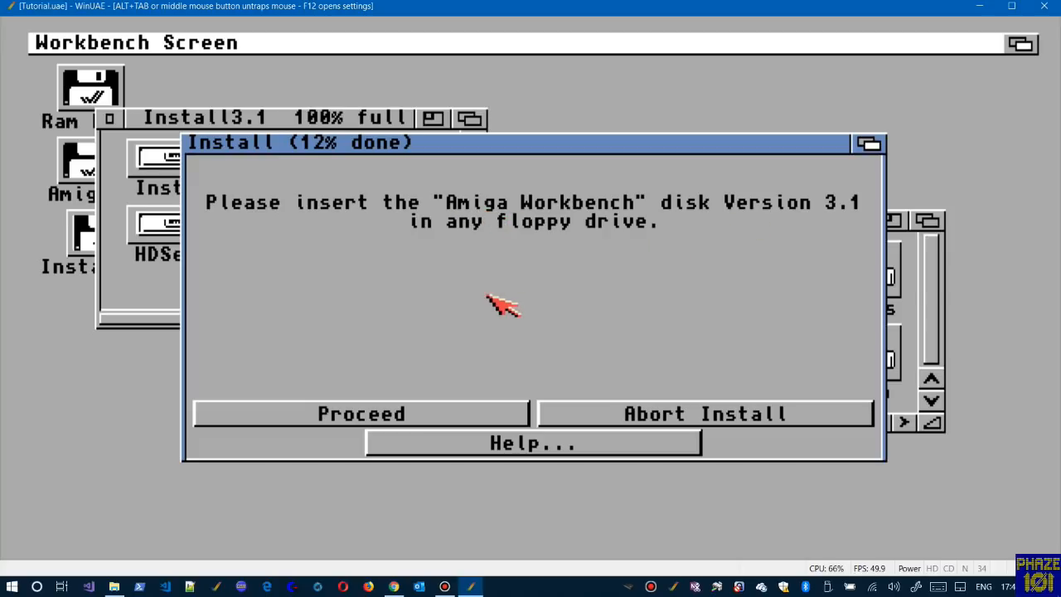
- Eject the install floppy from DF0, insert amiga-os-310-workbench.adf and return to the installer
key("F12")
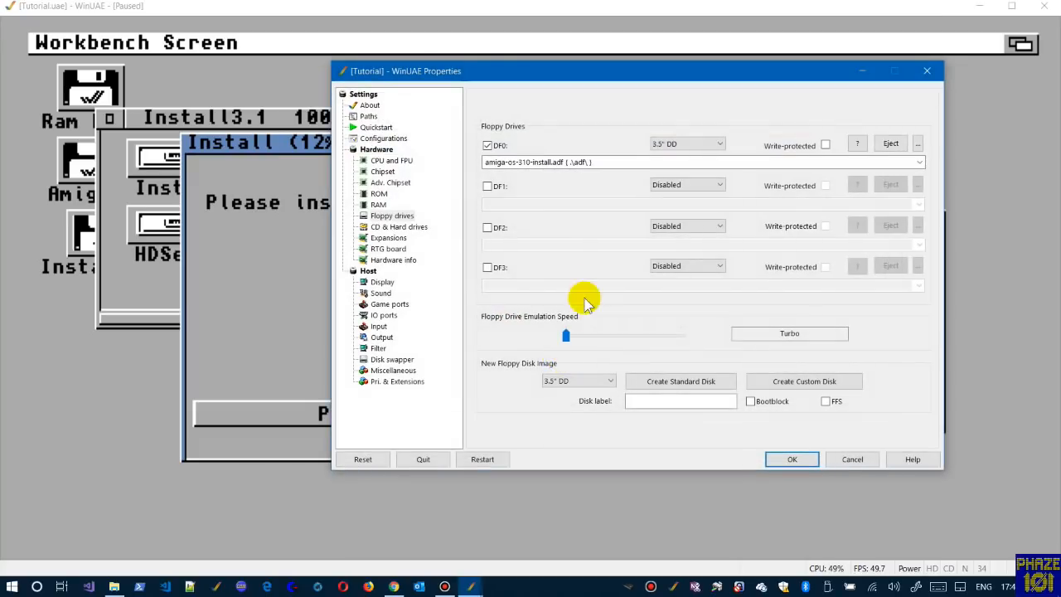
left_click(890, 143)
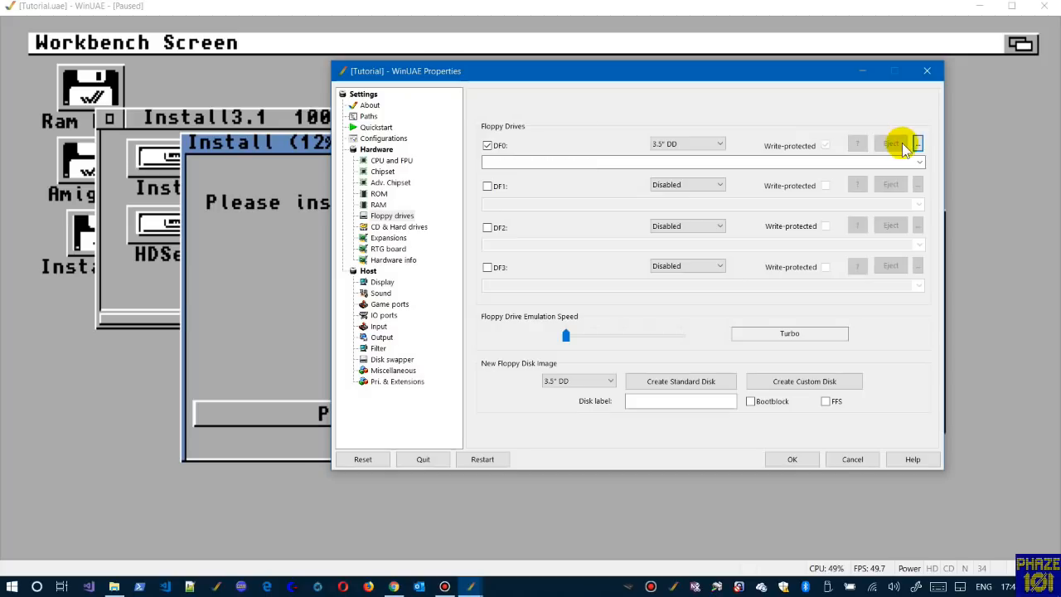
left_click(918, 144)
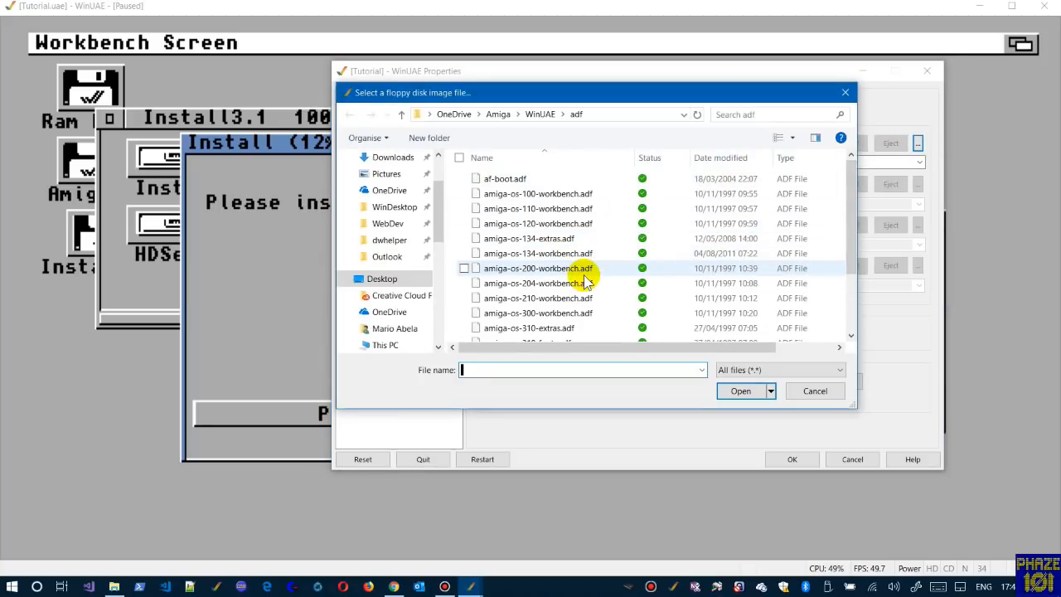
scroll(585, 282, "down", 2)
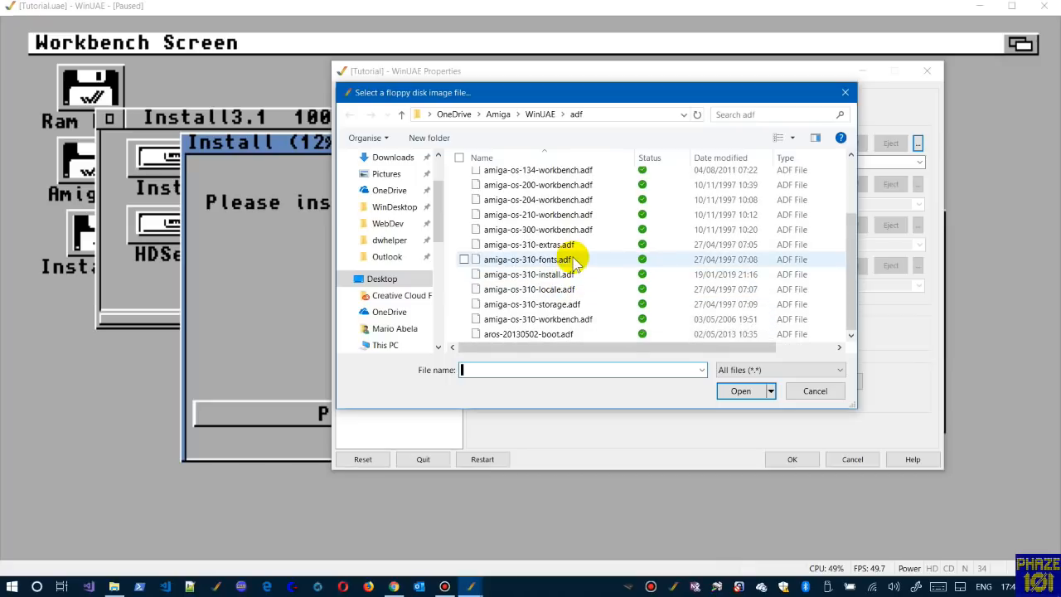
left_click(569, 324)
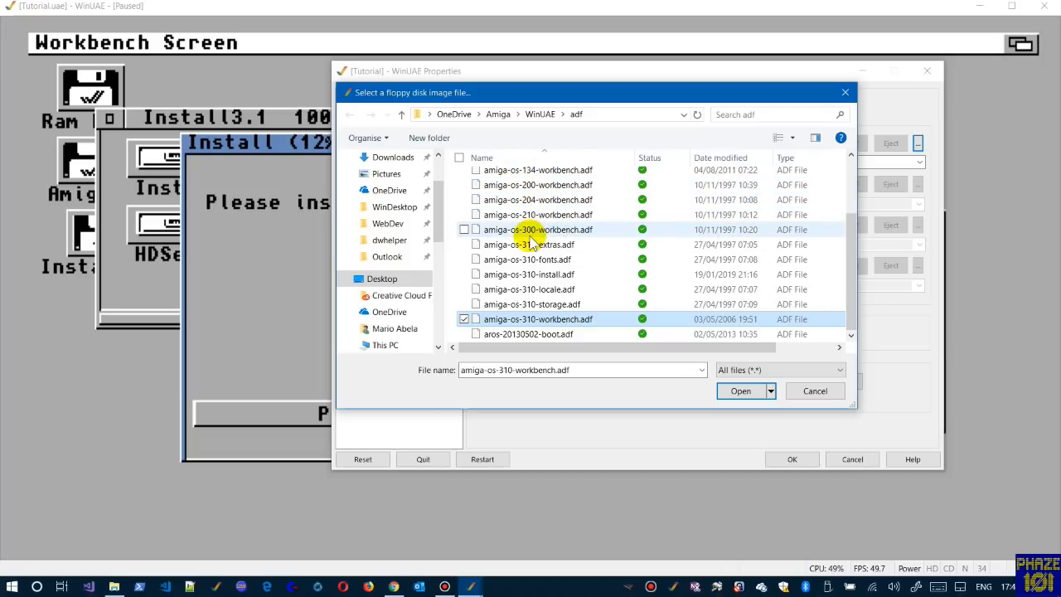
scroll(535, 229, "up", 2)
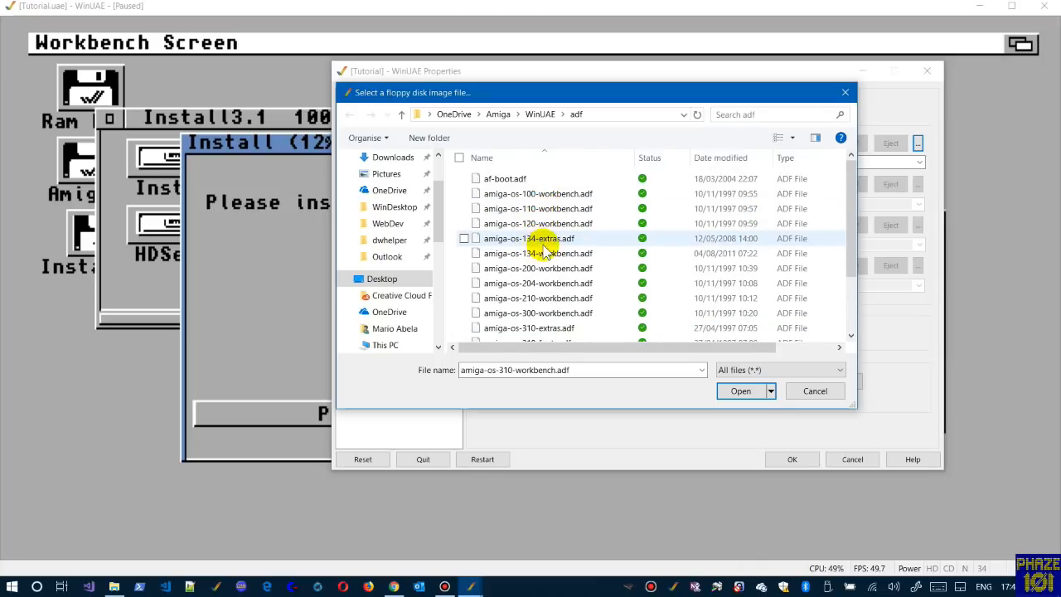
scroll(535, 240, "down", 2)
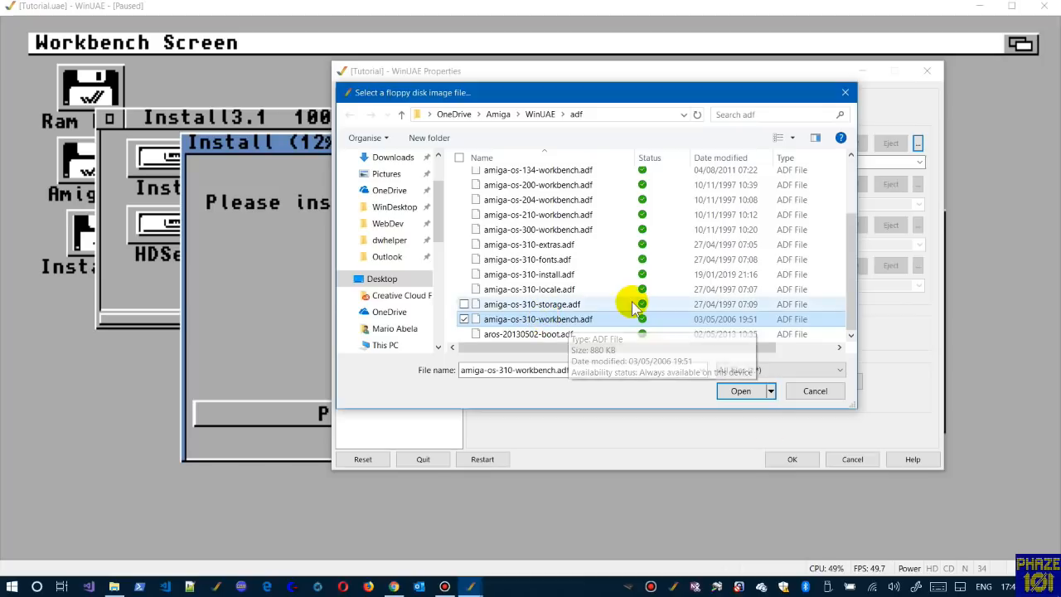
left_click(739, 389)
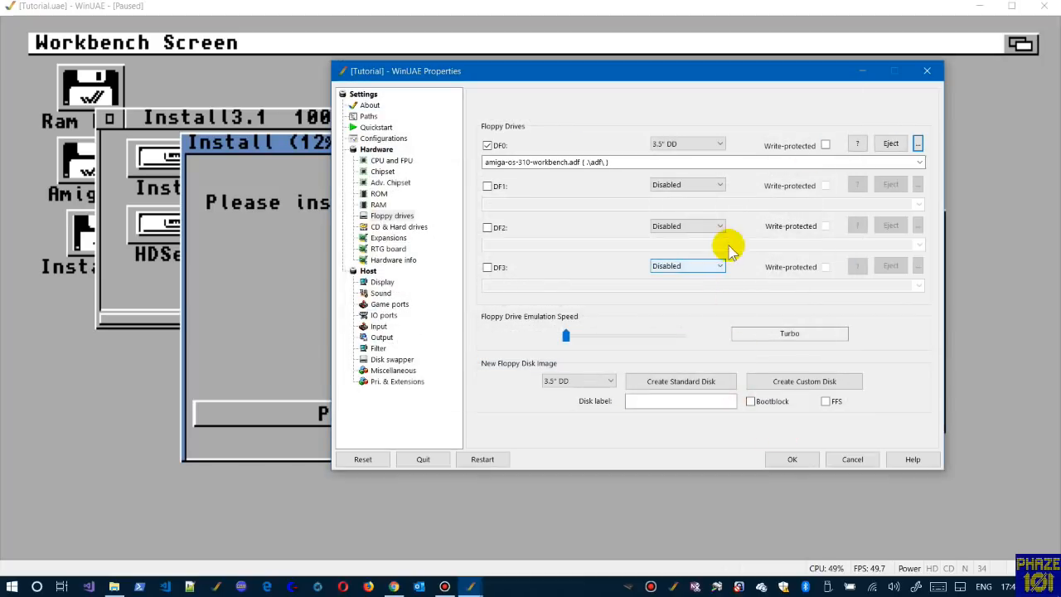
left_click(789, 460)
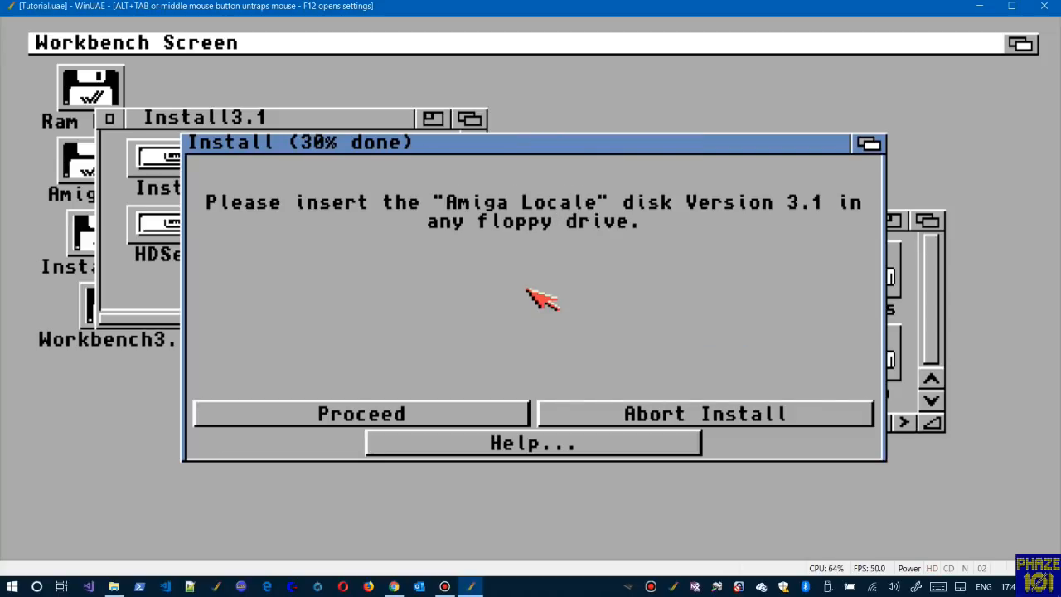
- Replace the Workbench floppy in DF0 with amiga-os-310-locale.adf and return to the installer
key("F12")
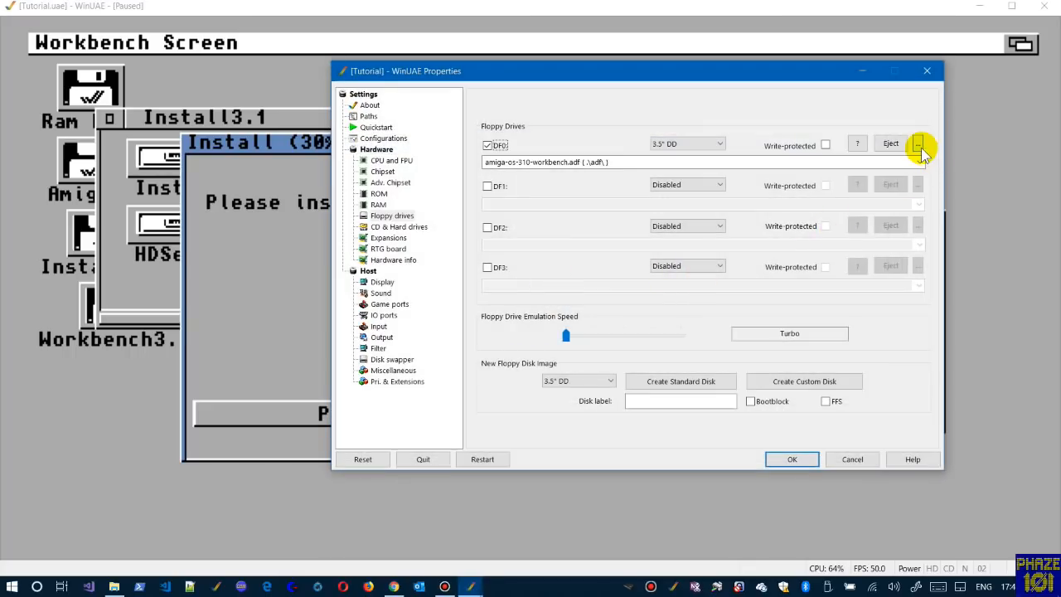
left_click(904, 145)
left_click(917, 144)
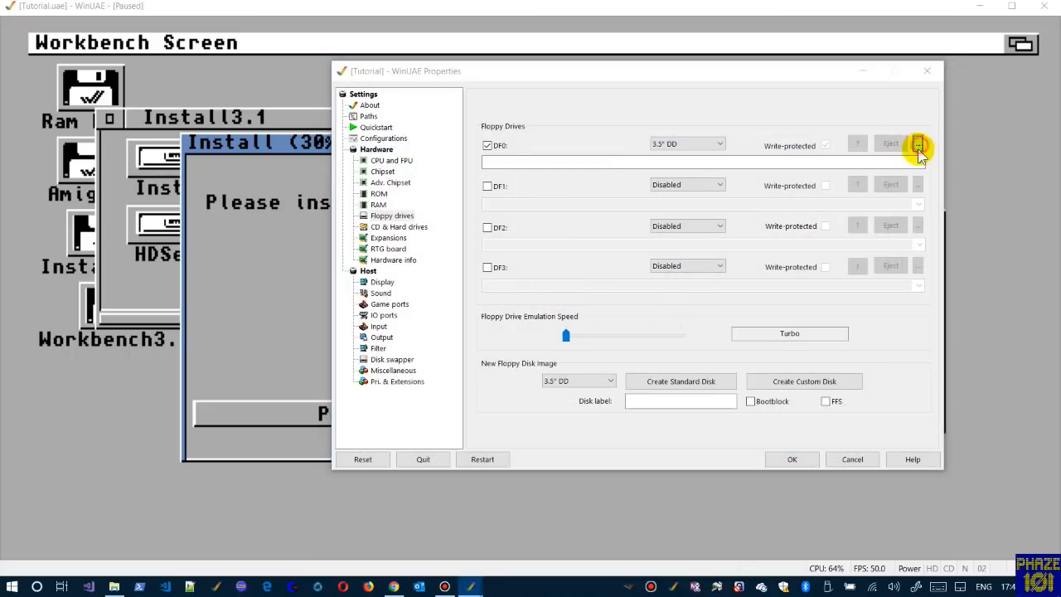
scroll(581, 269, "down", 2)
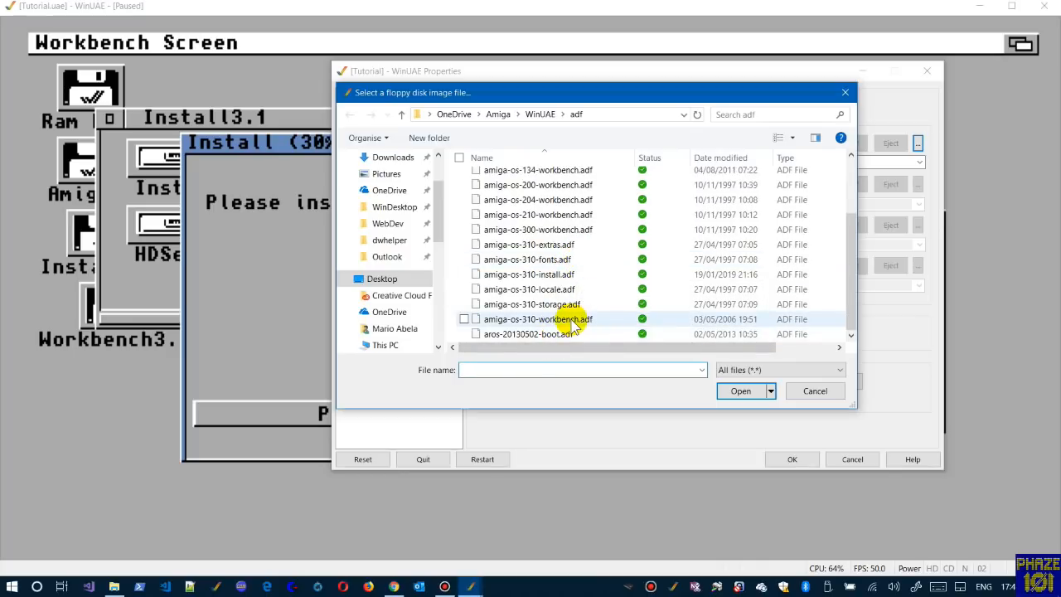
left_click(556, 288)
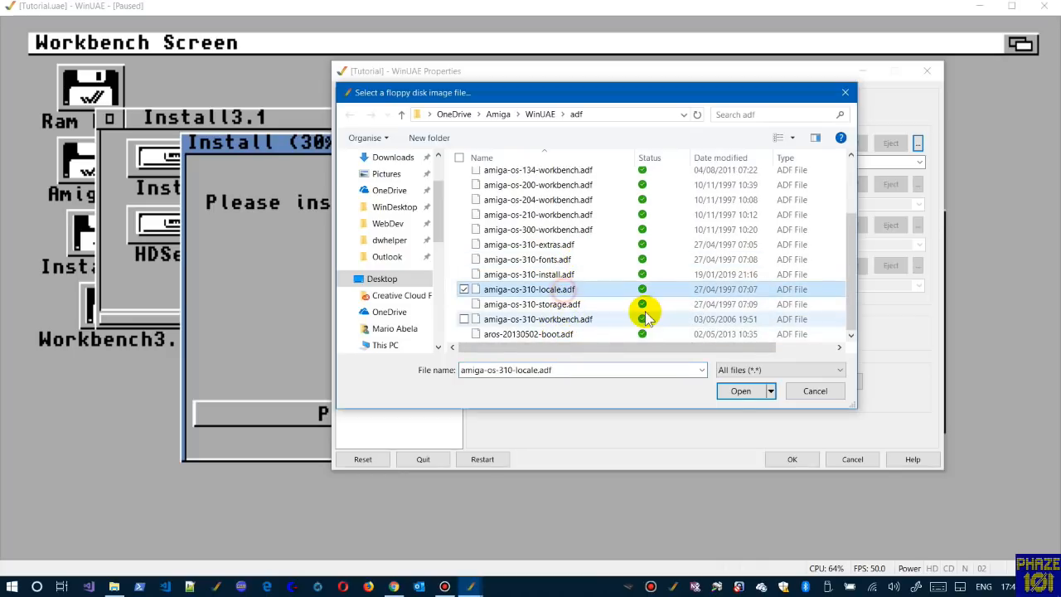
left_click(742, 392)
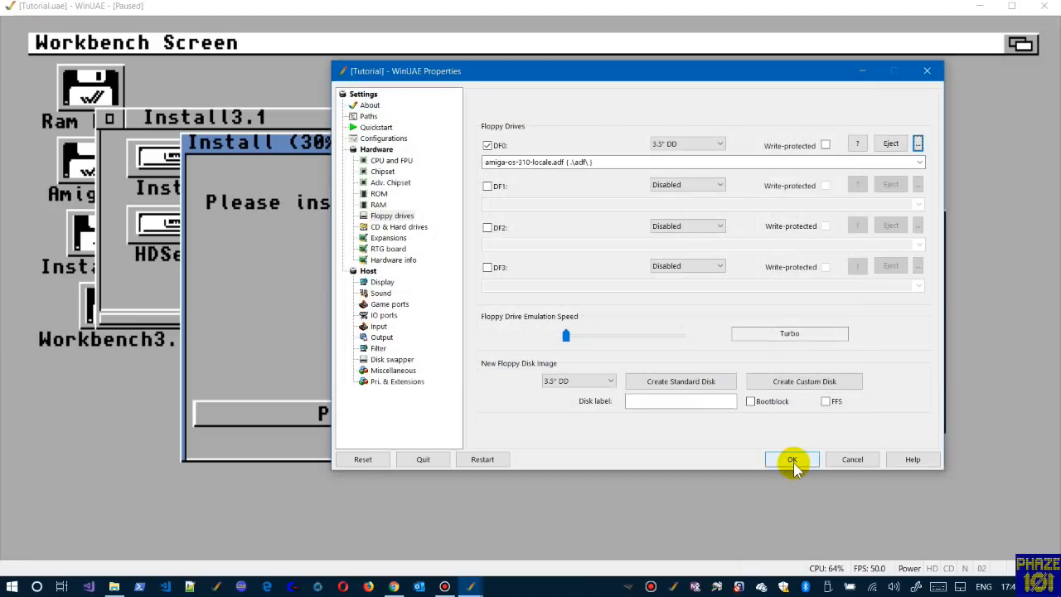
left_click(792, 460)
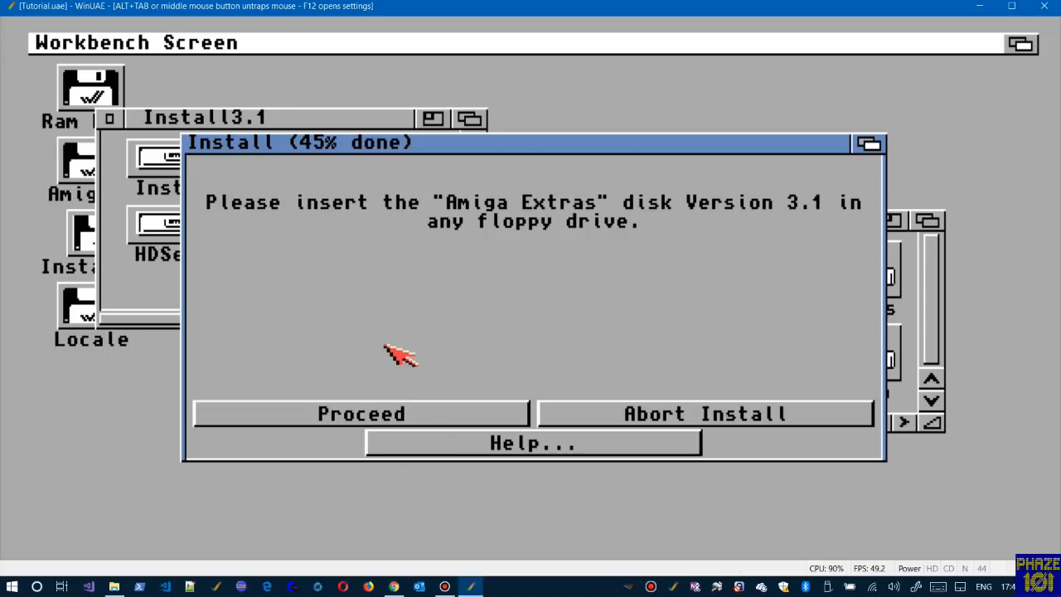
- Swap the Locale floppy in DF0 for amiga-os-310-extras.adf and return to the installer
key("F12")
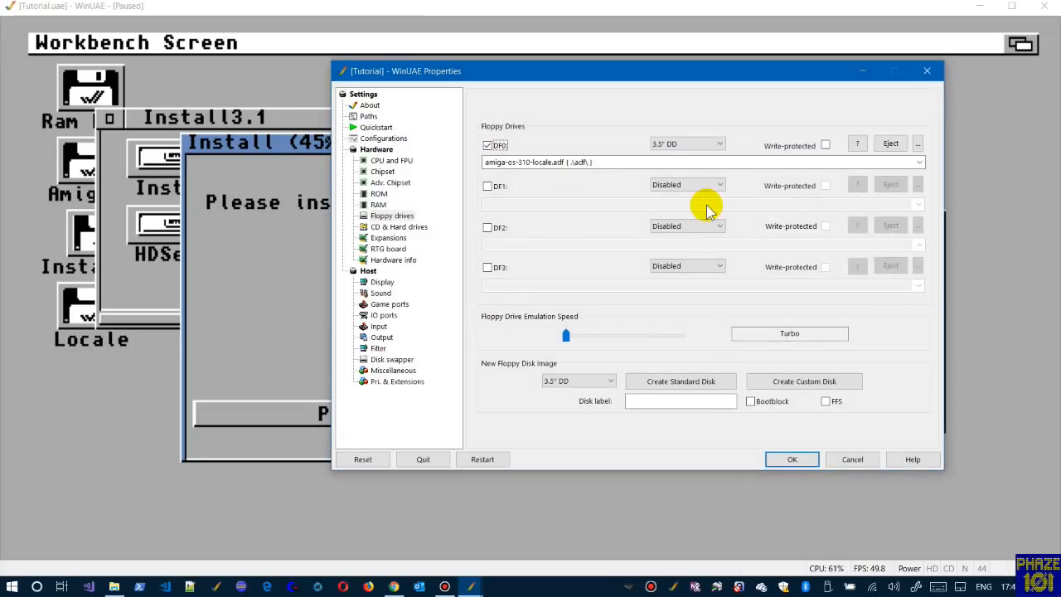
left_click(918, 145)
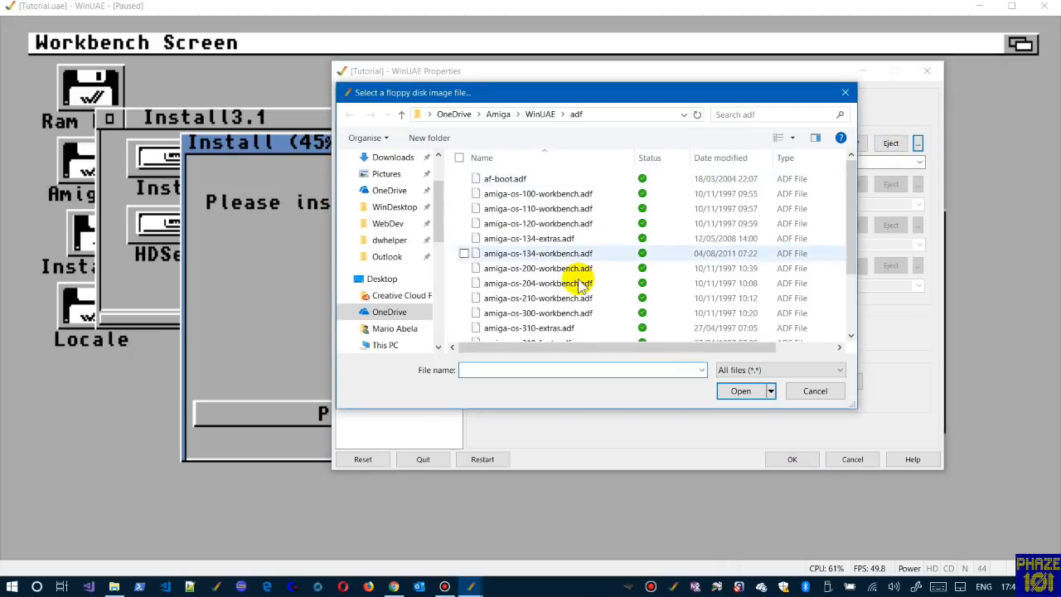
left_click(544, 327)
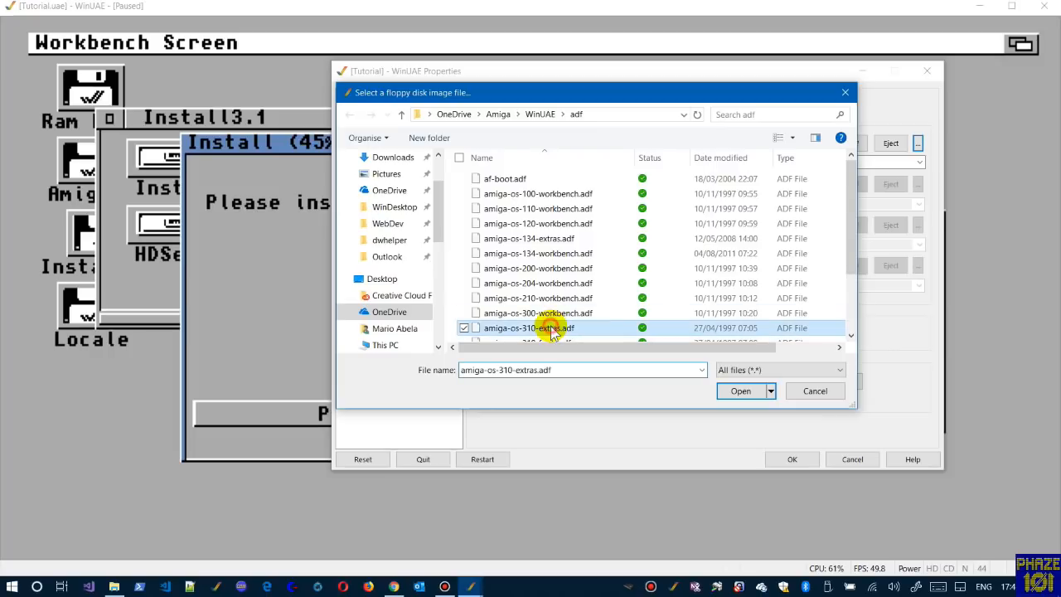
left_click(739, 388)
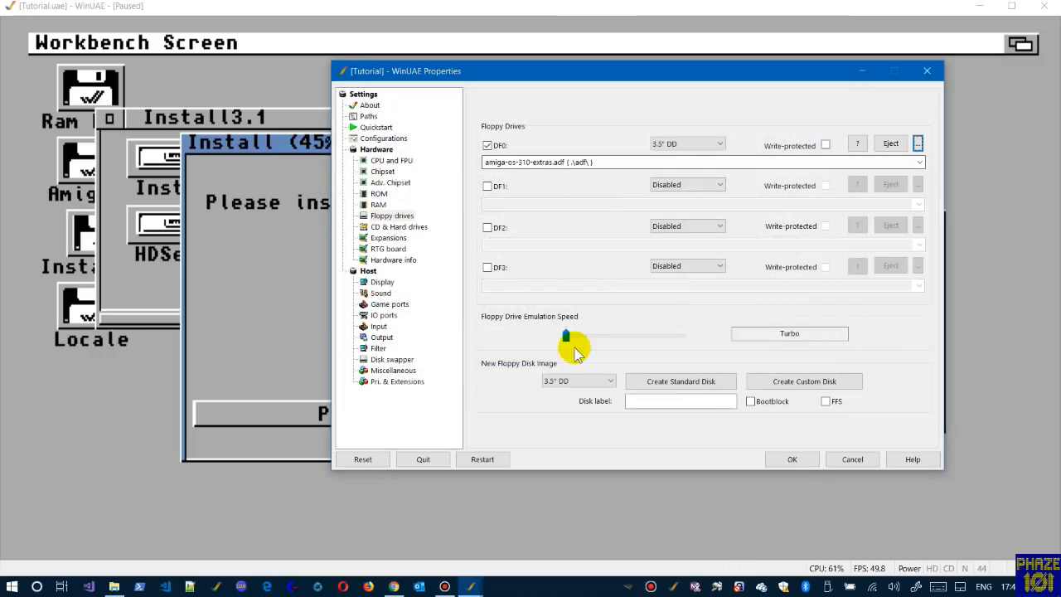
left_click(791, 461)
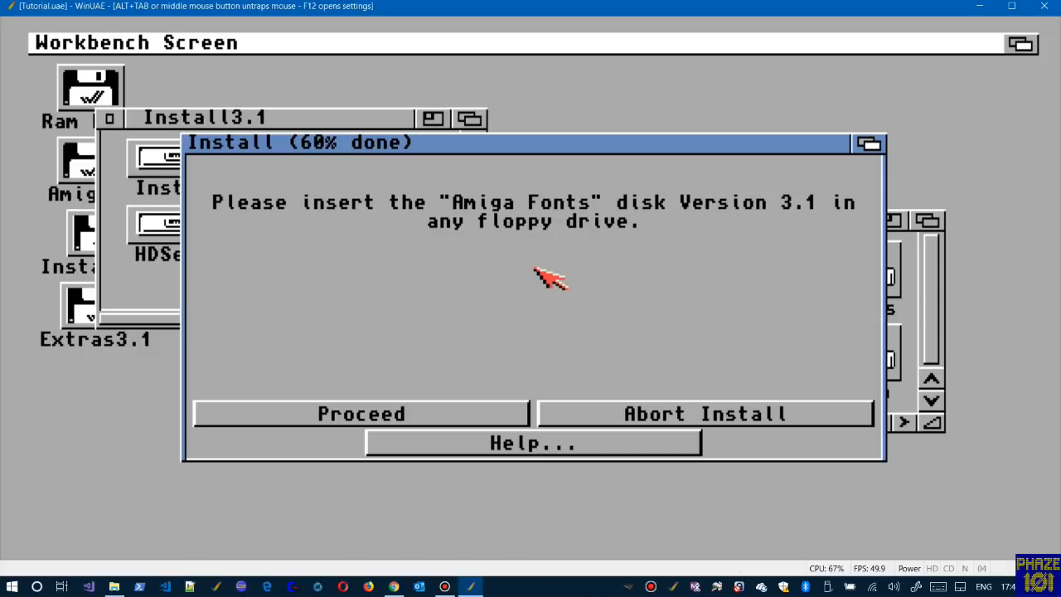
- Swap the Extras floppy in DF0 for amiga-os-310-fonts.adf and proceed with the installation
key("F12")
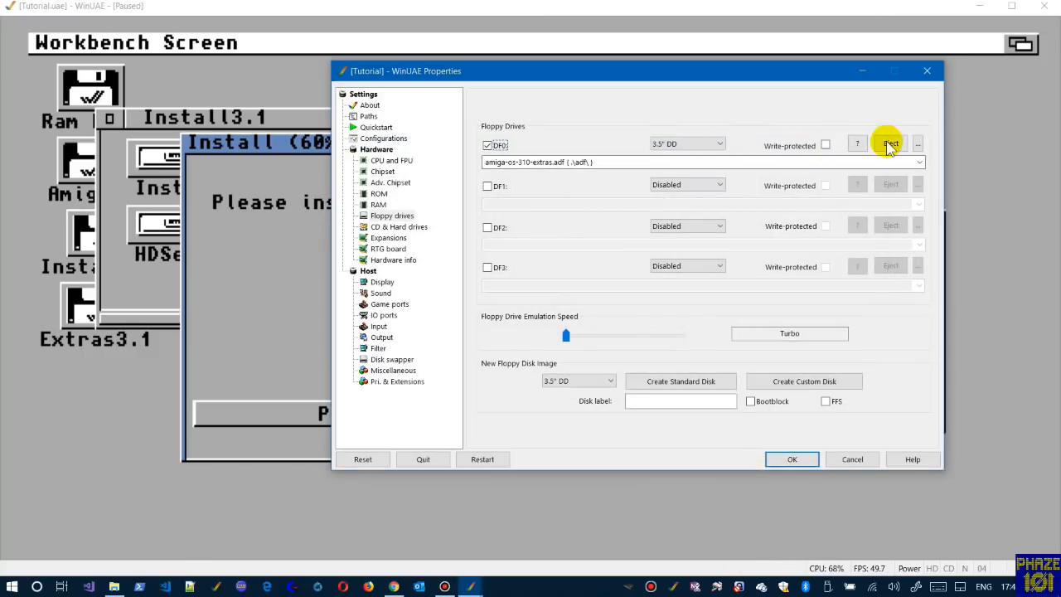
left_click(918, 143)
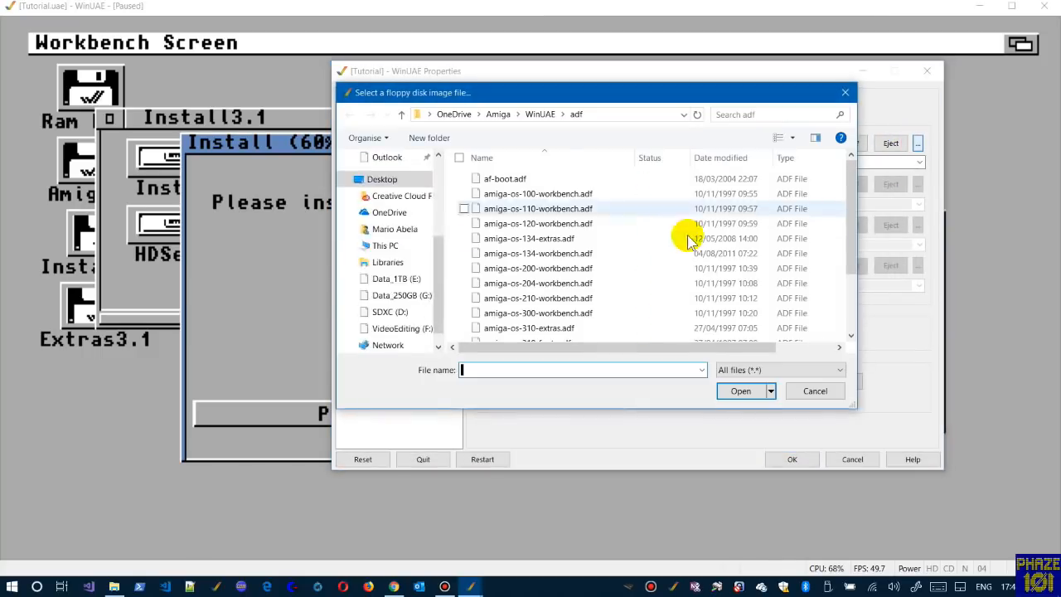
scroll(601, 286, "down", 2)
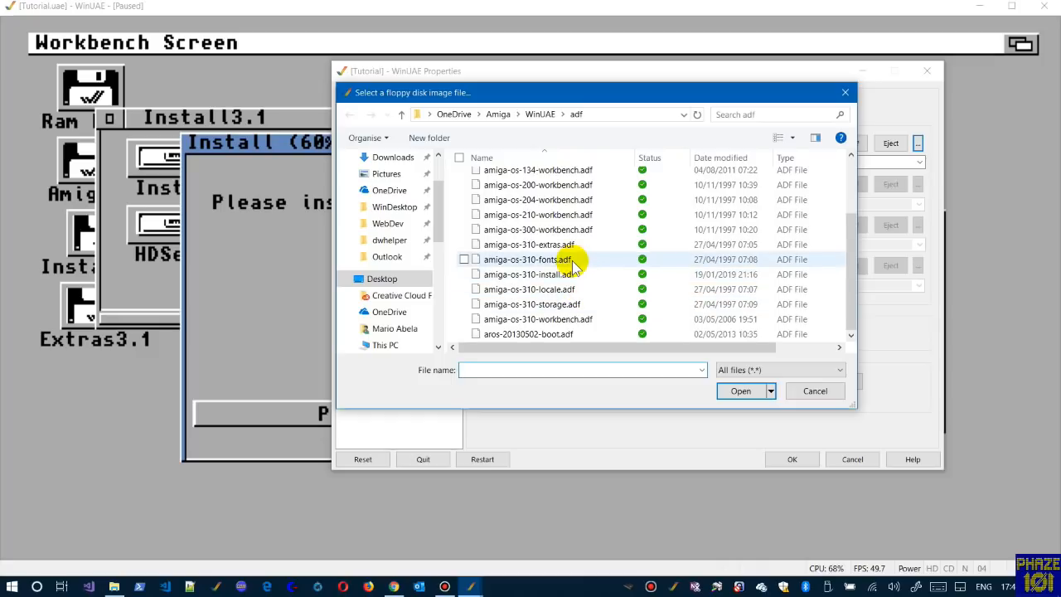
left_click(572, 259)
left_click(739, 392)
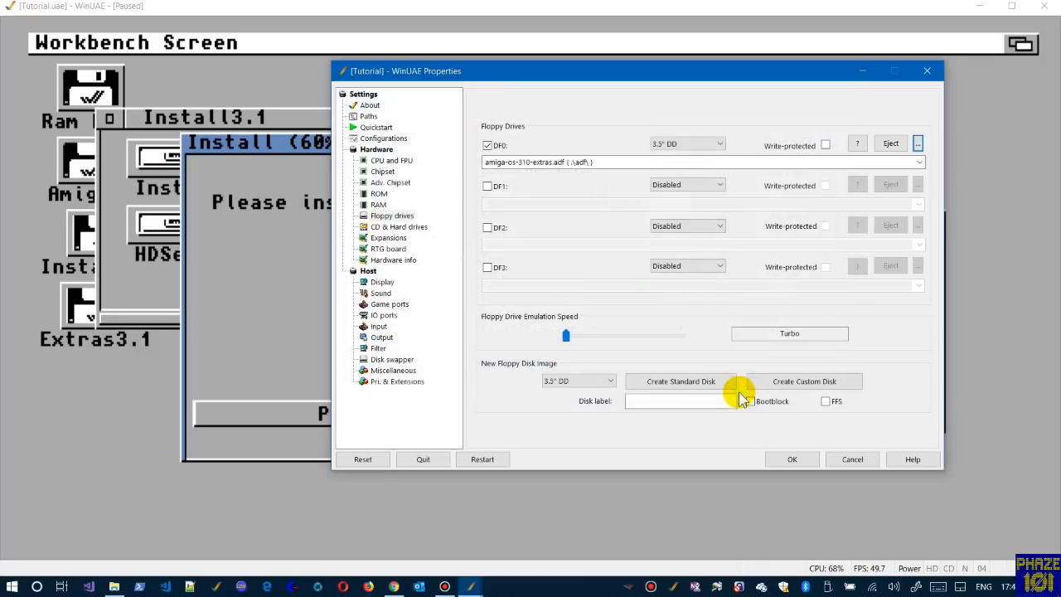
left_click(792, 461)
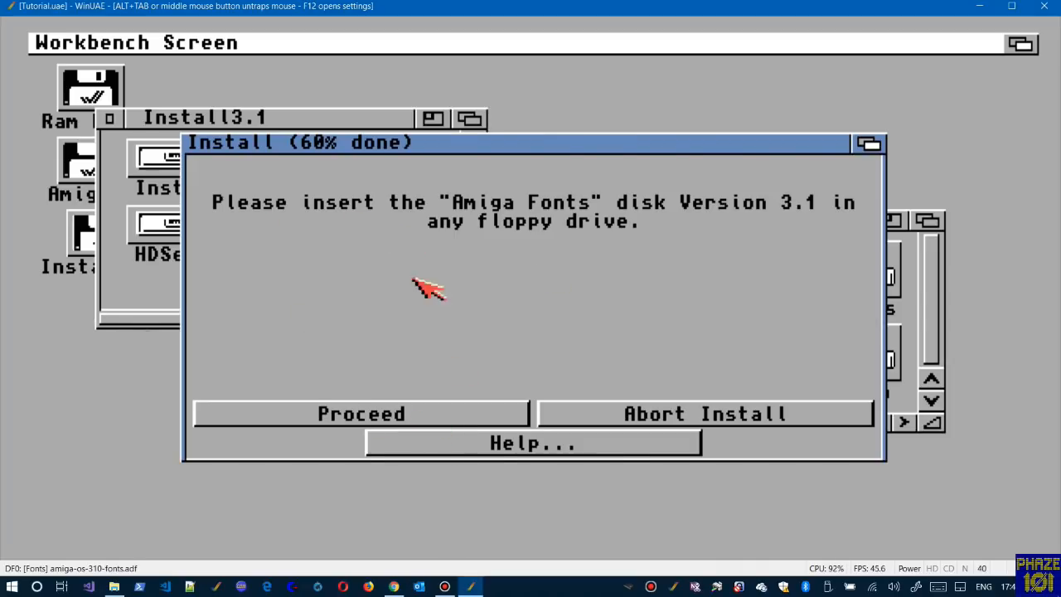
left_click(484, 417)
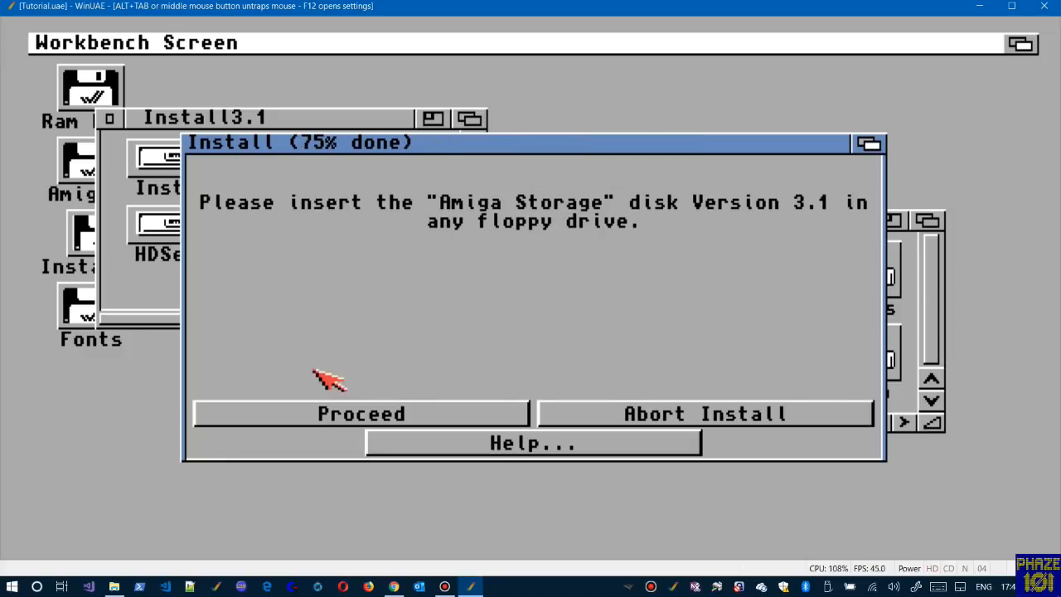
- Swap the Fonts floppy in DF0 for amiga-os-310-storage.adf and return to the installer
key("F12")
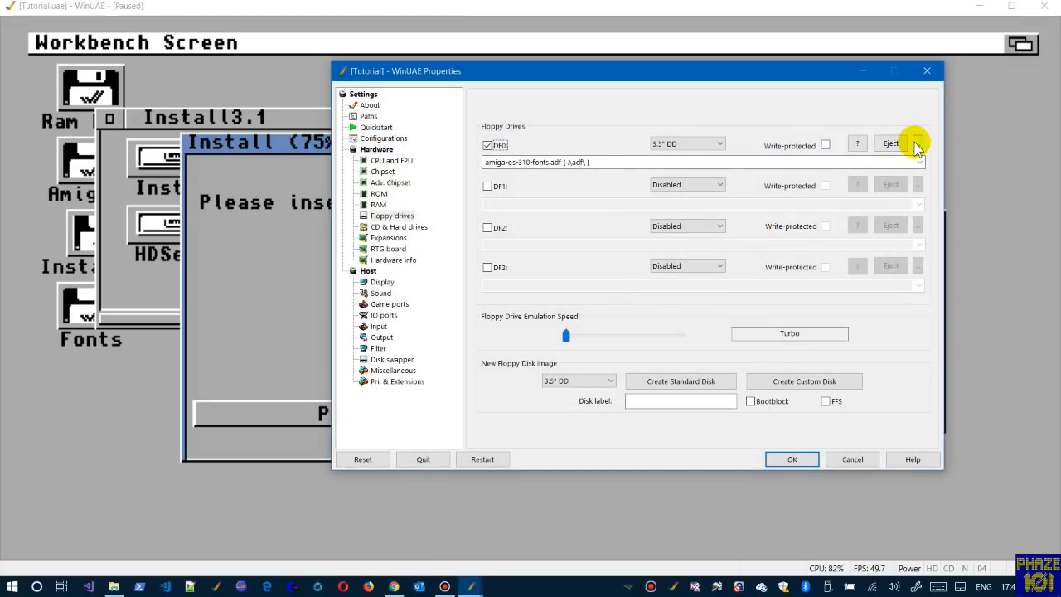
left_click(919, 145)
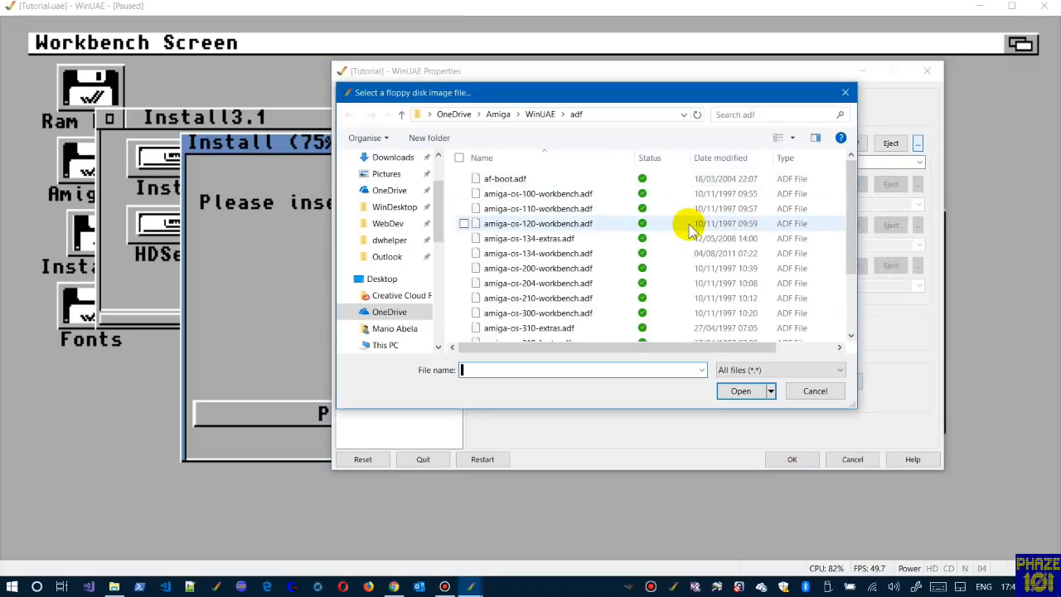
scroll(593, 297, "down", 2)
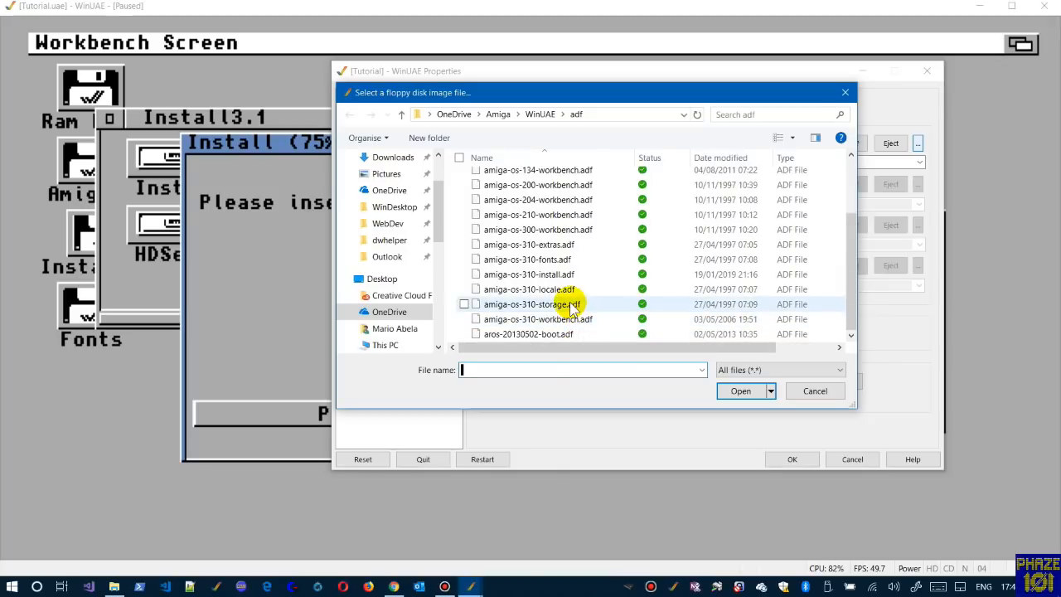
left_click(570, 304)
left_click(742, 391)
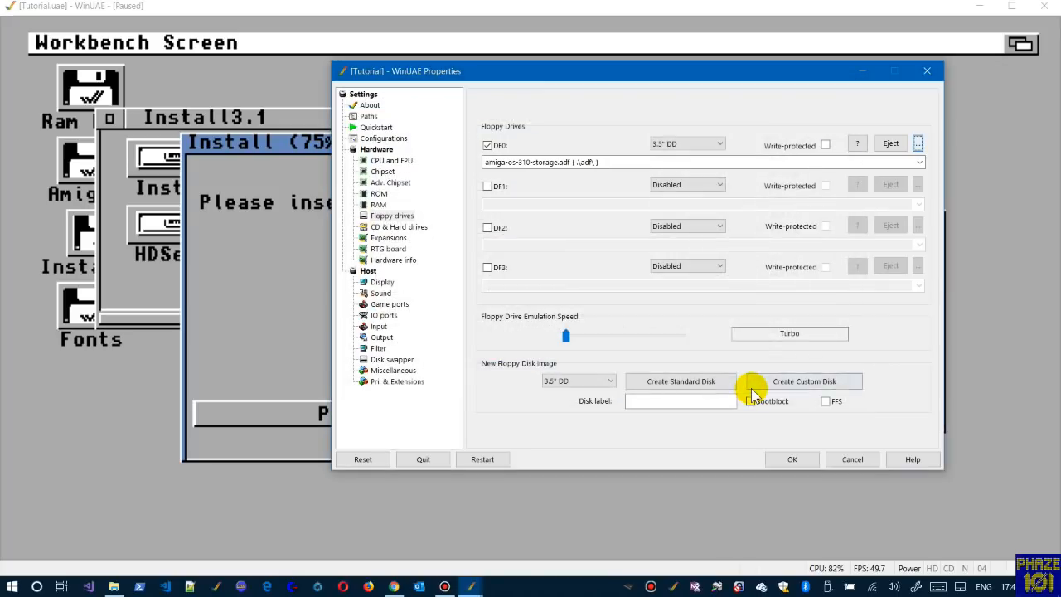
left_click(793, 460)
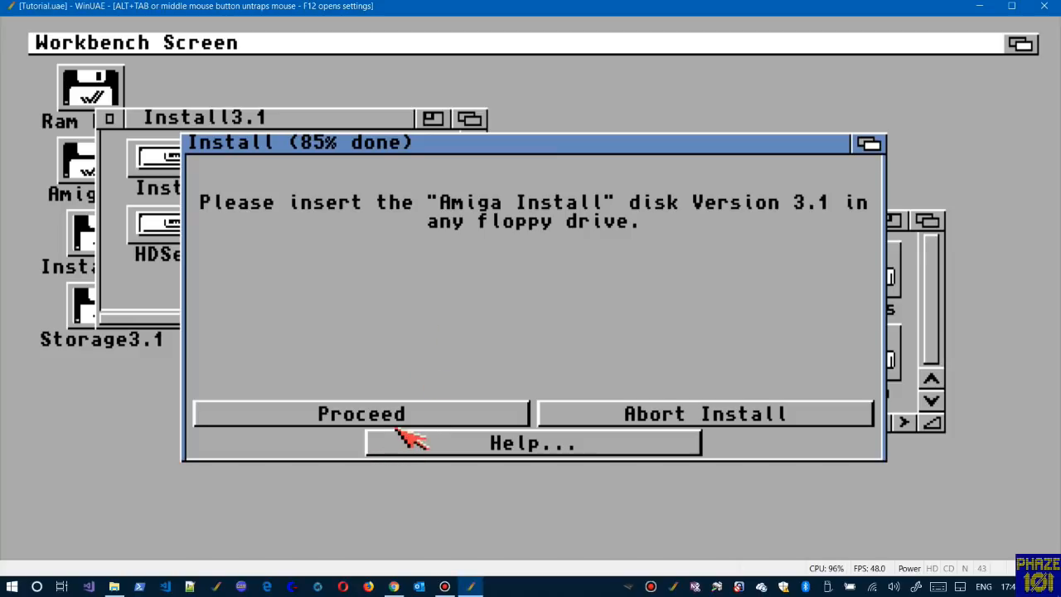
- Replace the Storage floppy in DF0 with amiga-os-310-install.adf and proceed with the installation
key("F12")
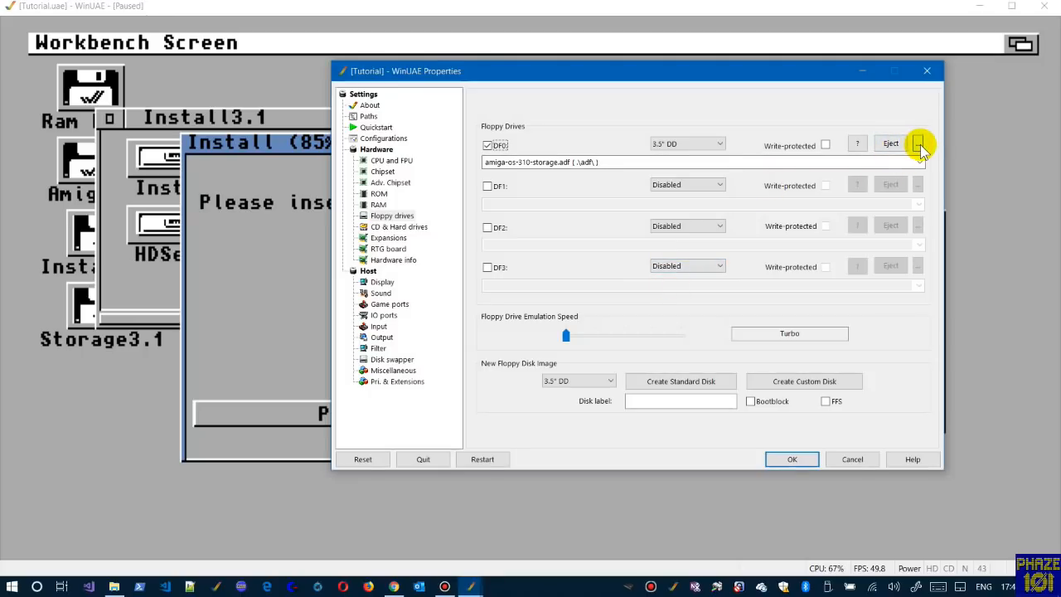
left_click(917, 144)
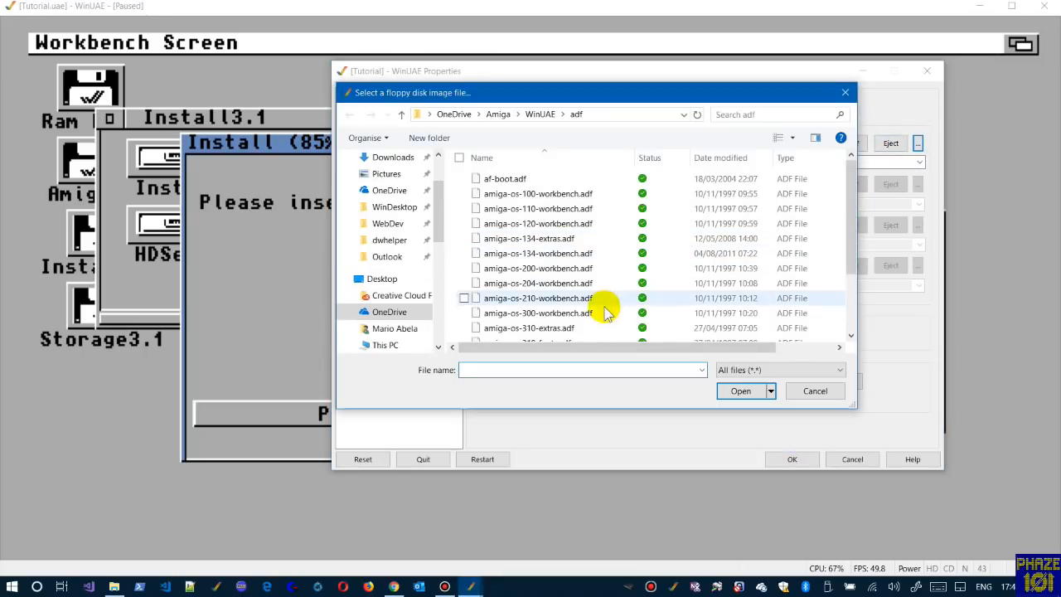
scroll(585, 277, "down", 2)
left_click(547, 275)
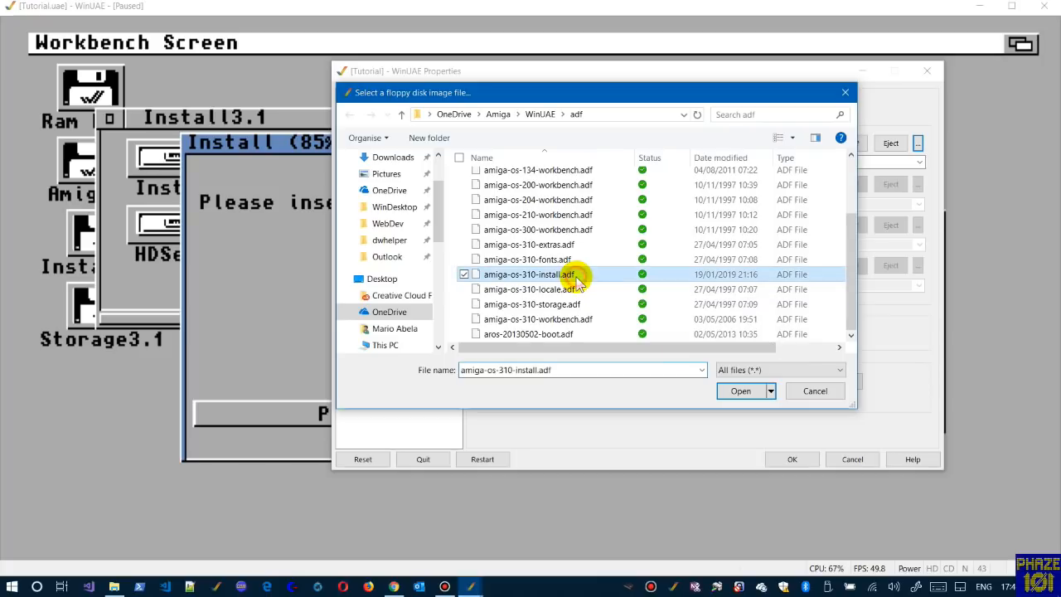
left_click(747, 392)
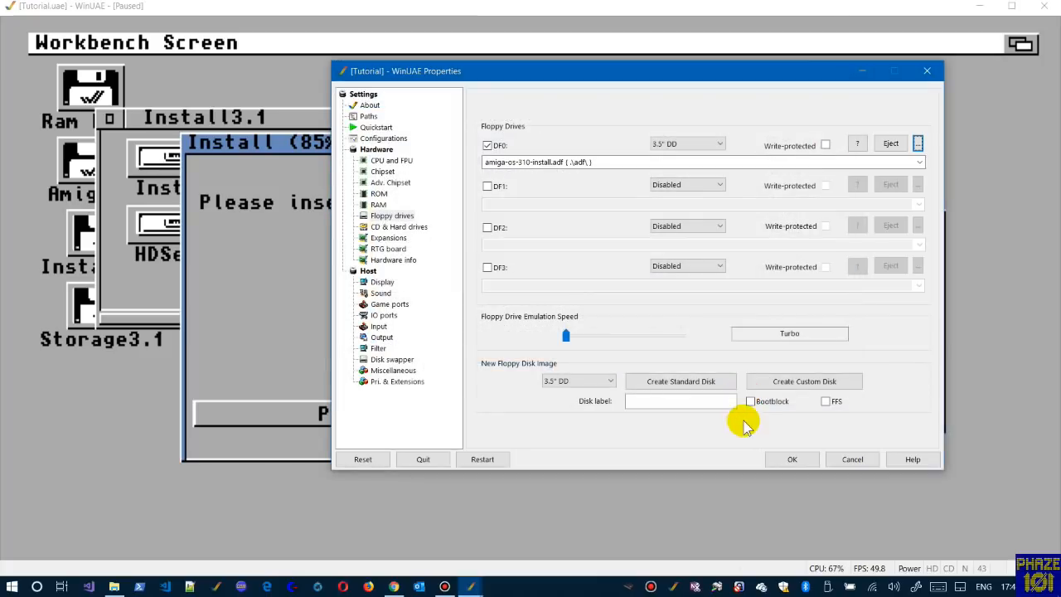
left_click(793, 461)
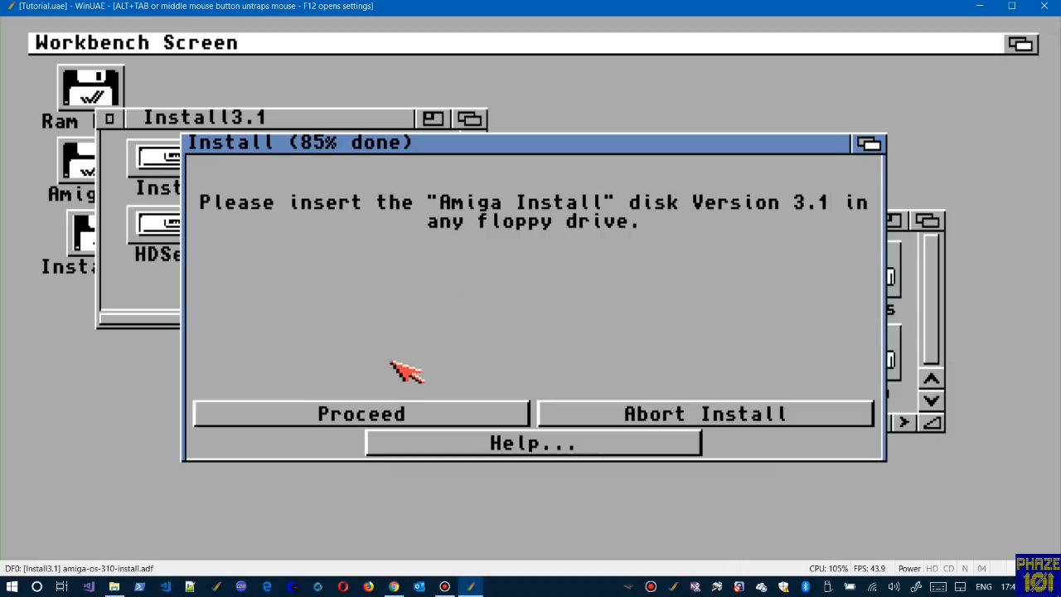
left_click(381, 420)
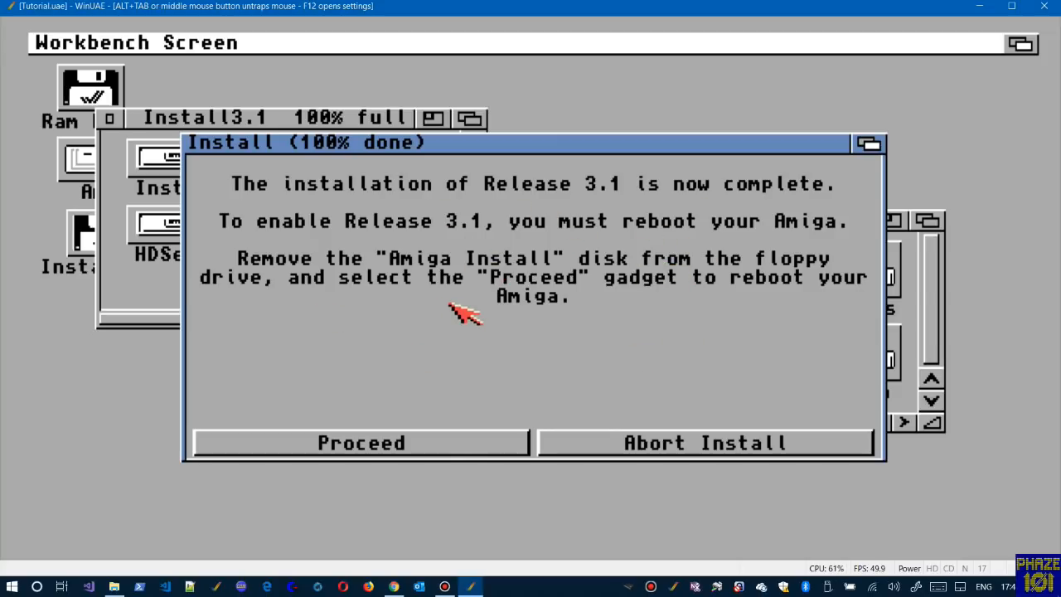
- Eject the install floppy from DF0 and proceed in the installer to reboot the Amiga
key("F12")
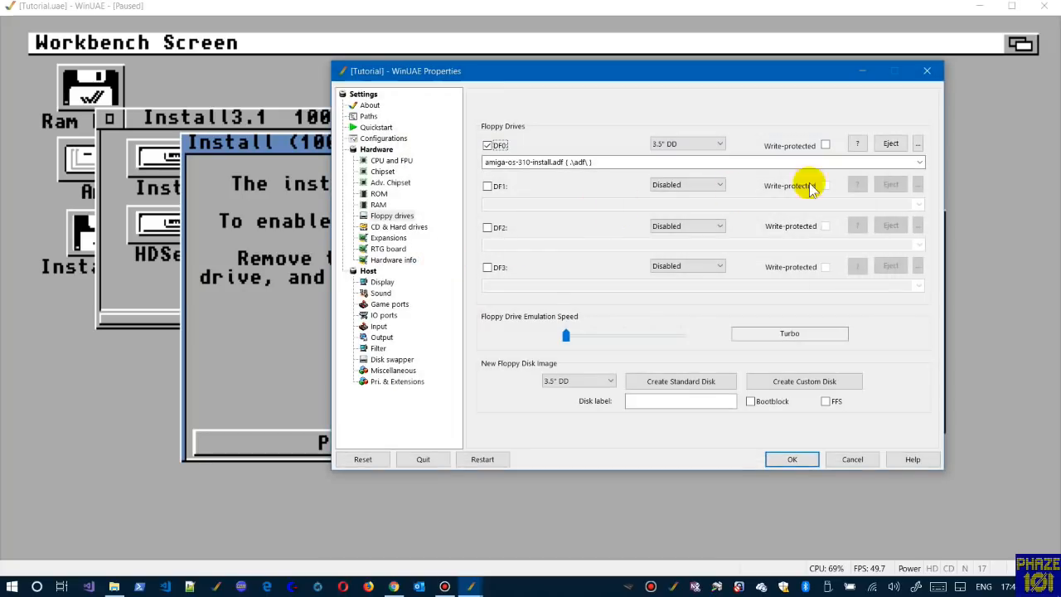
left_click(891, 144)
left_click(792, 460)
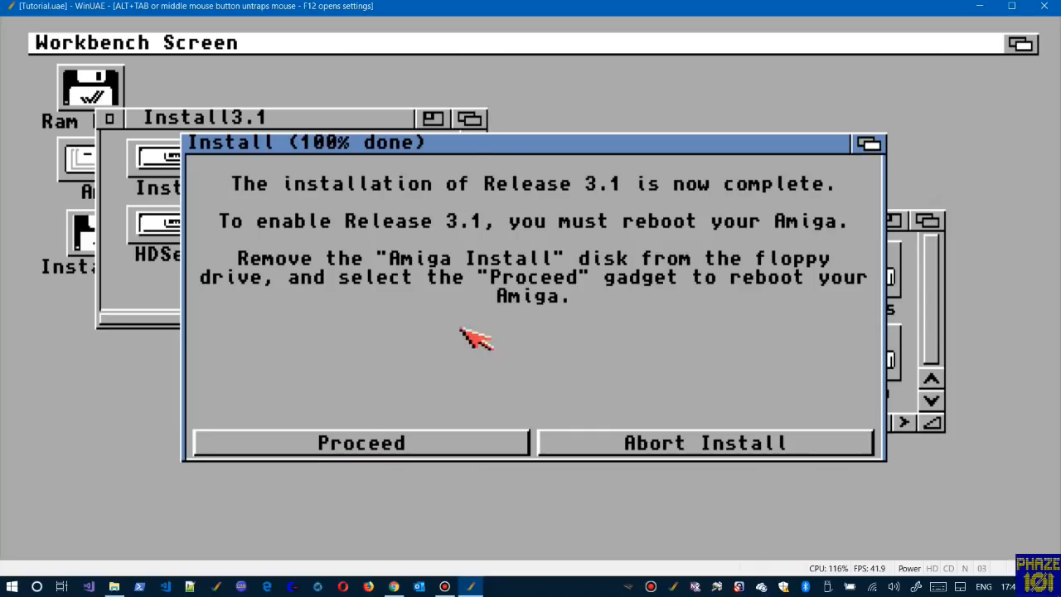
left_click(367, 446)
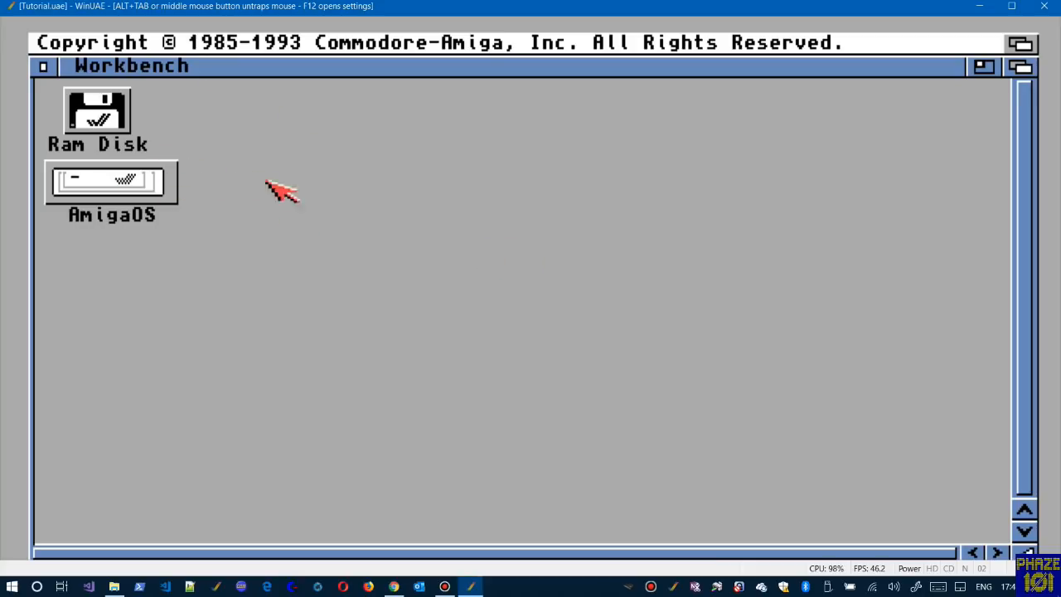
- Turn the Workbench window into a backdrop and open the AmigaOS drive
right_click(75, 65)
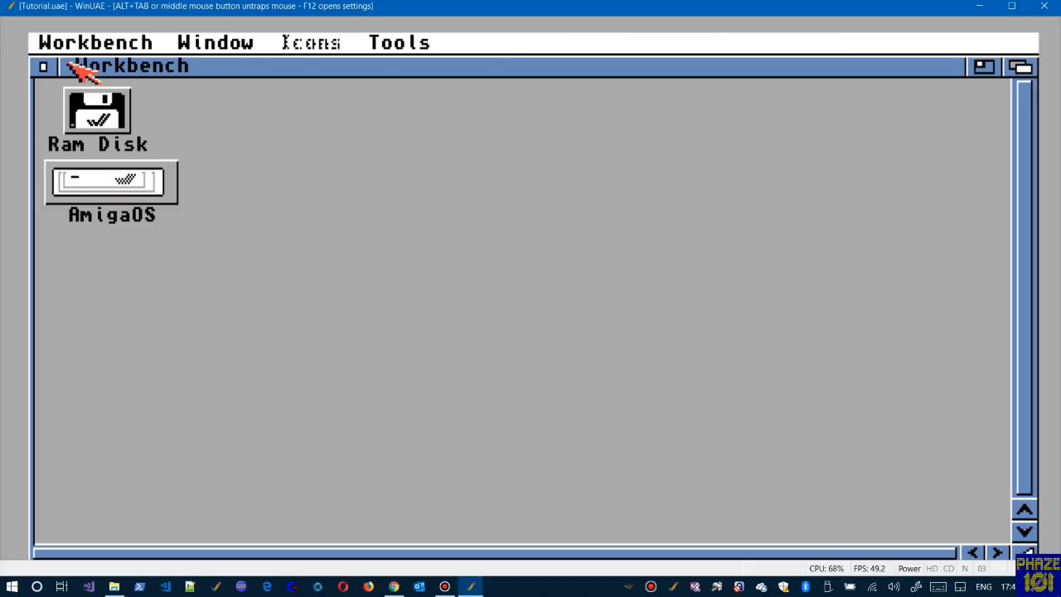
right_click(81, 65)
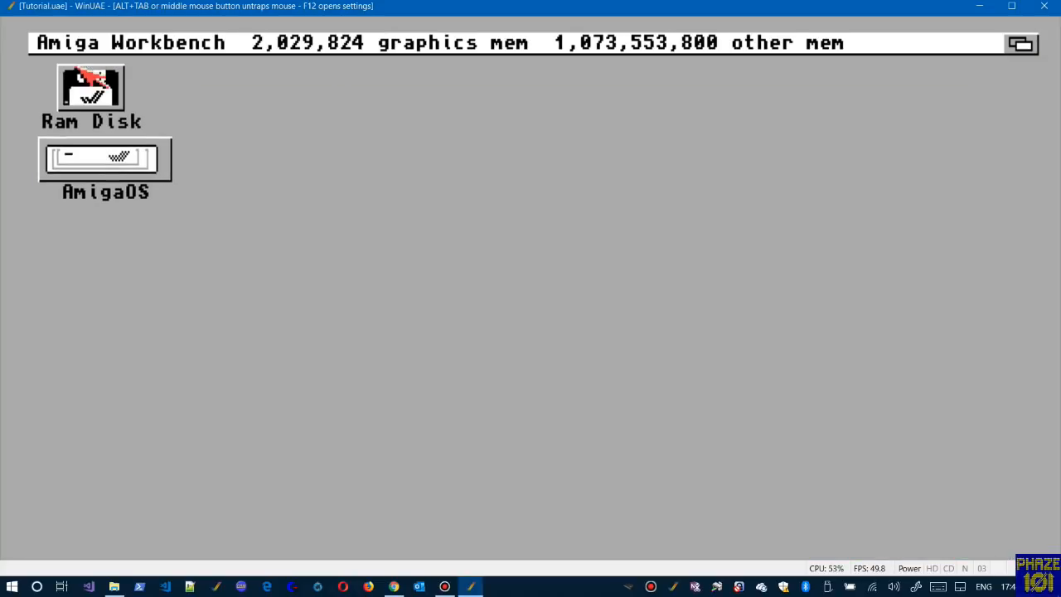
double_click(133, 170)
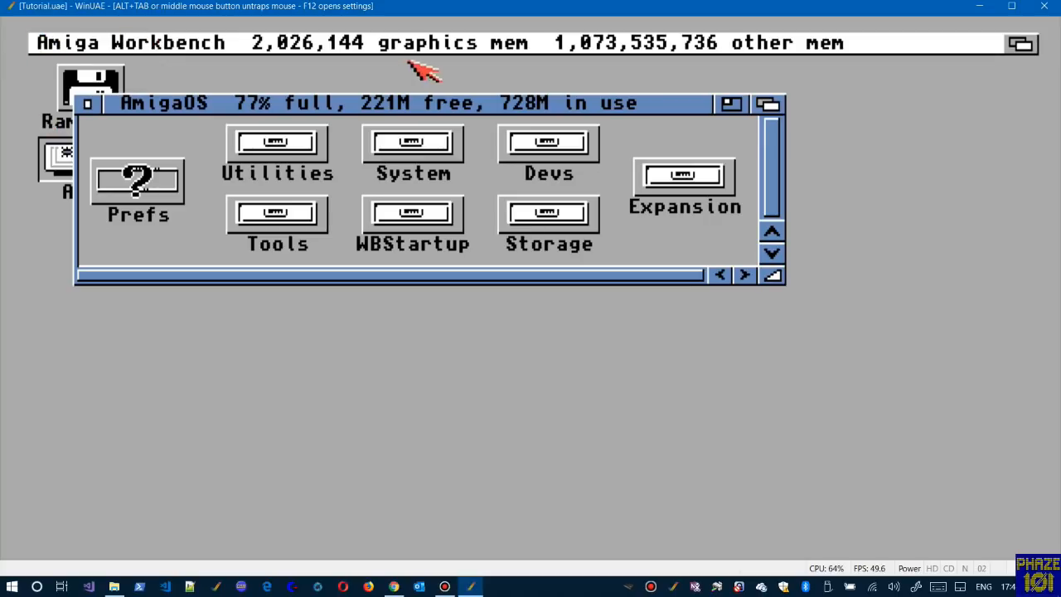
- Release the mouse from the emulator, switch to File Explorer and examine the C folder inside Downloads\AmigaOS
middle_click(531, 271)
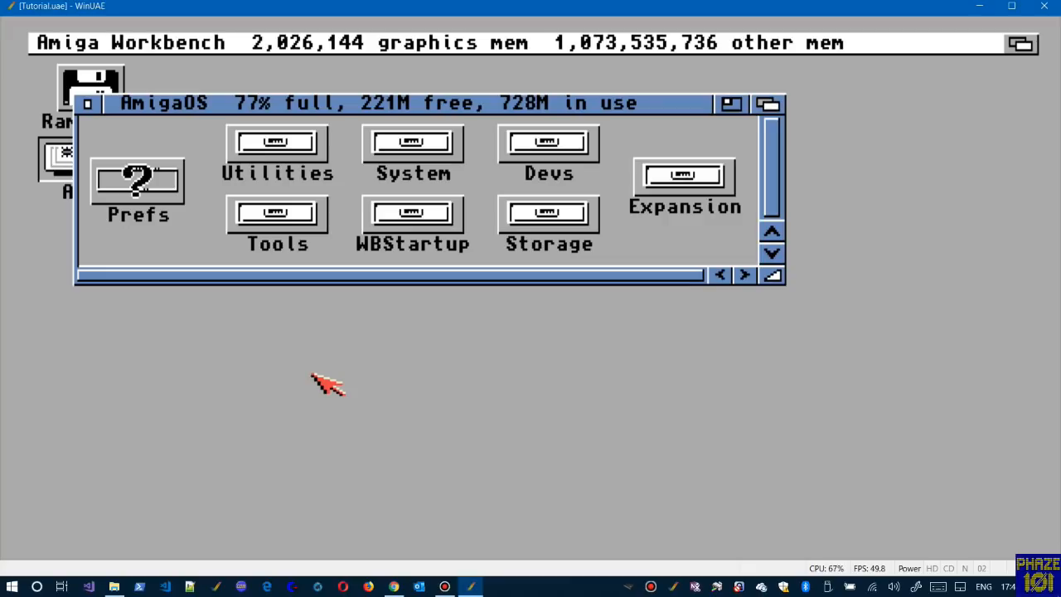
key("super+e")
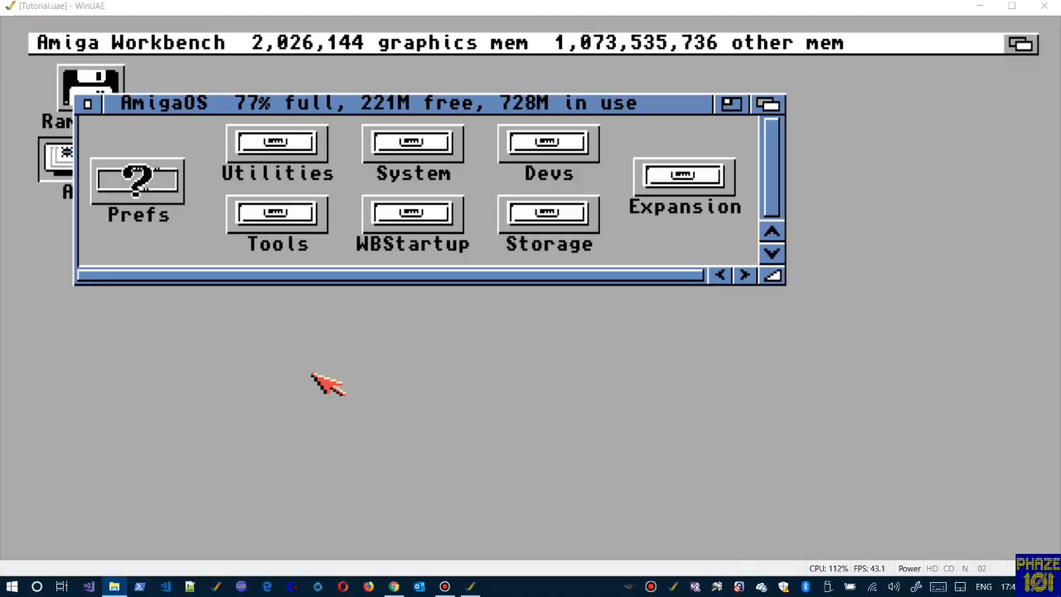
left_click_drag(282, 0, 348, 42)
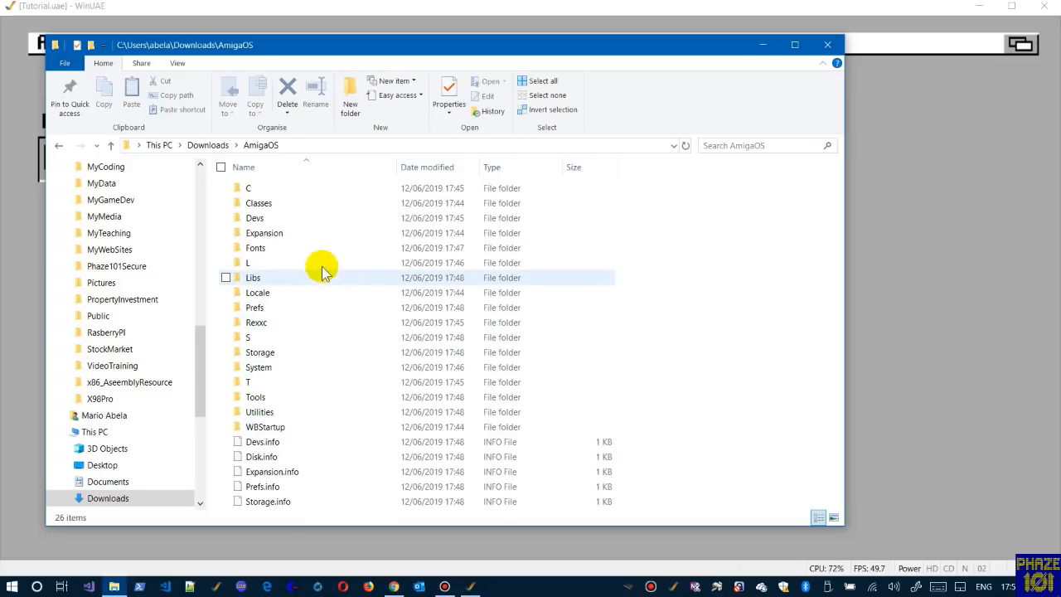
left_click(261, 190)
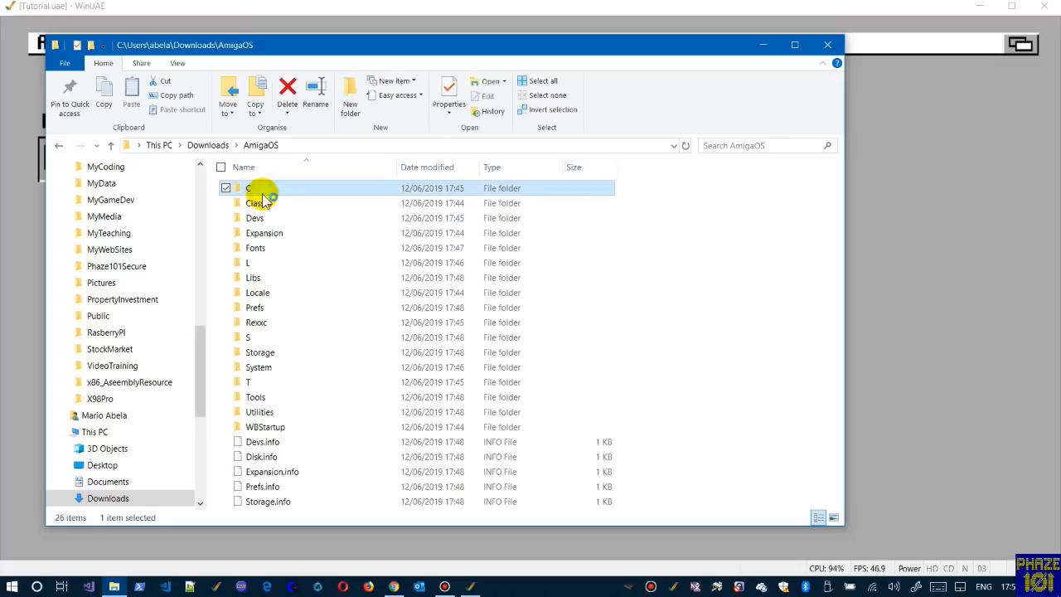
double_click(261, 190)
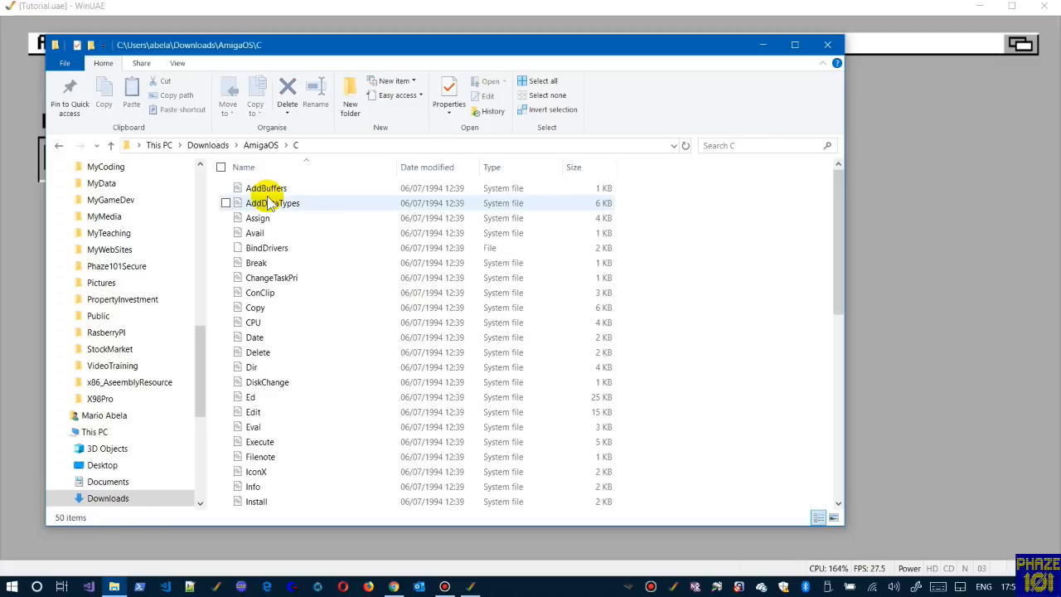
left_click(261, 145)
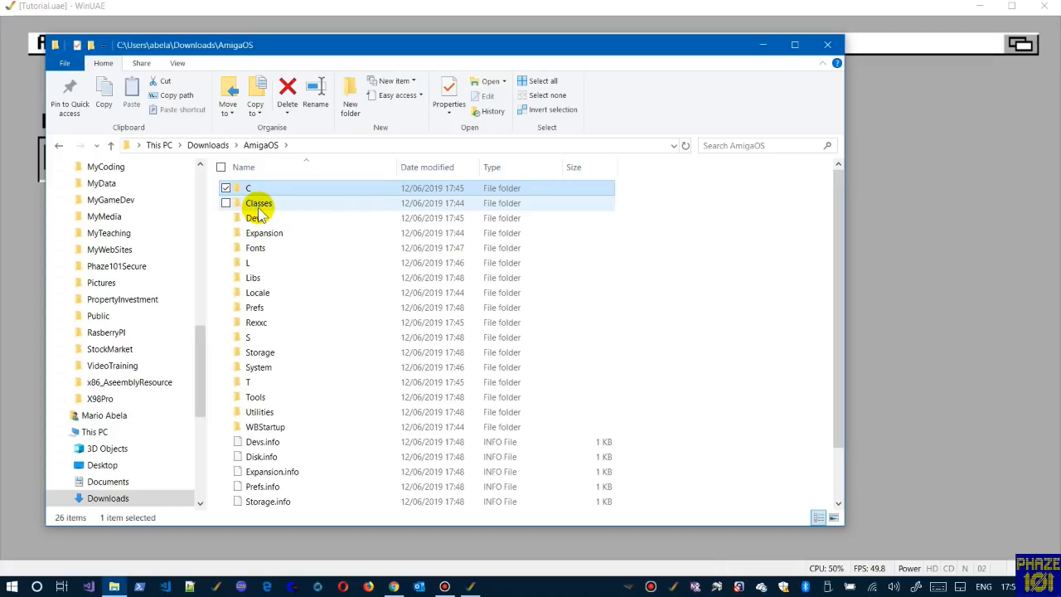
- Examine the Classes folder and its Gadgets subfolder, then return to the AmigaOS folder
double_click(258, 207)
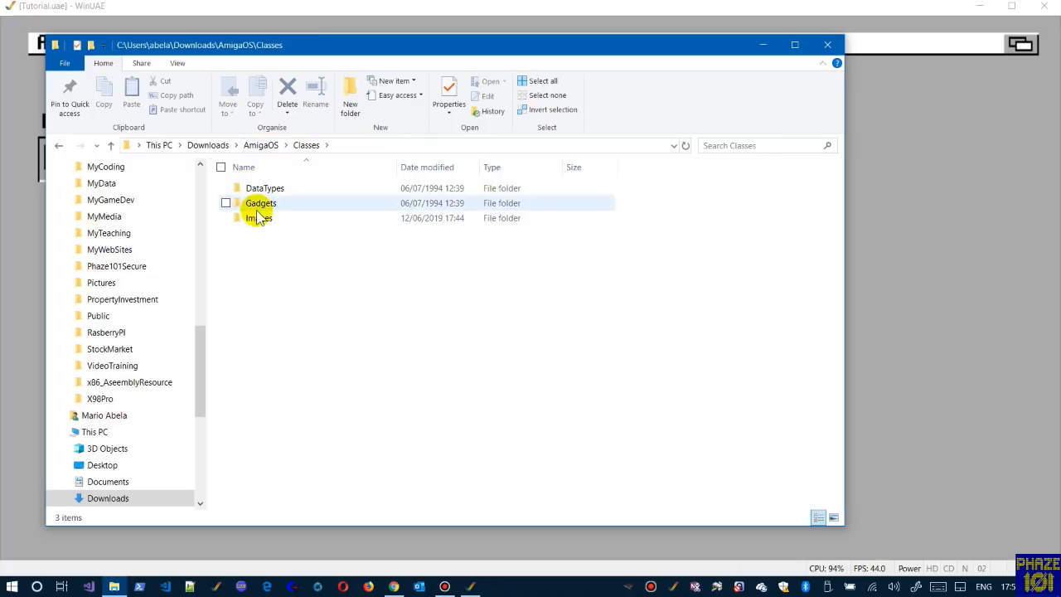
double_click(257, 209)
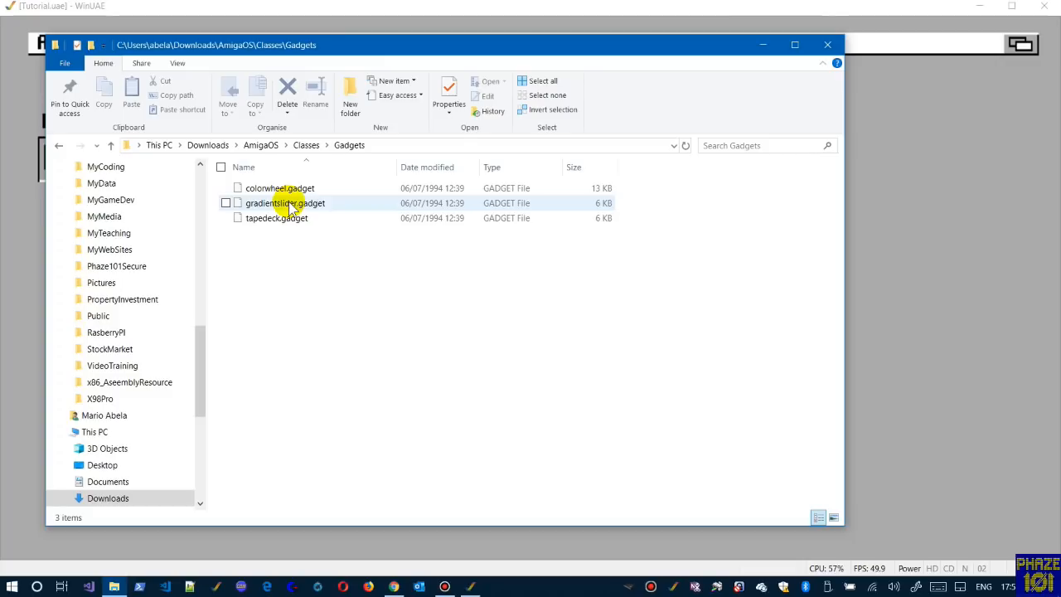
left_click(307, 146)
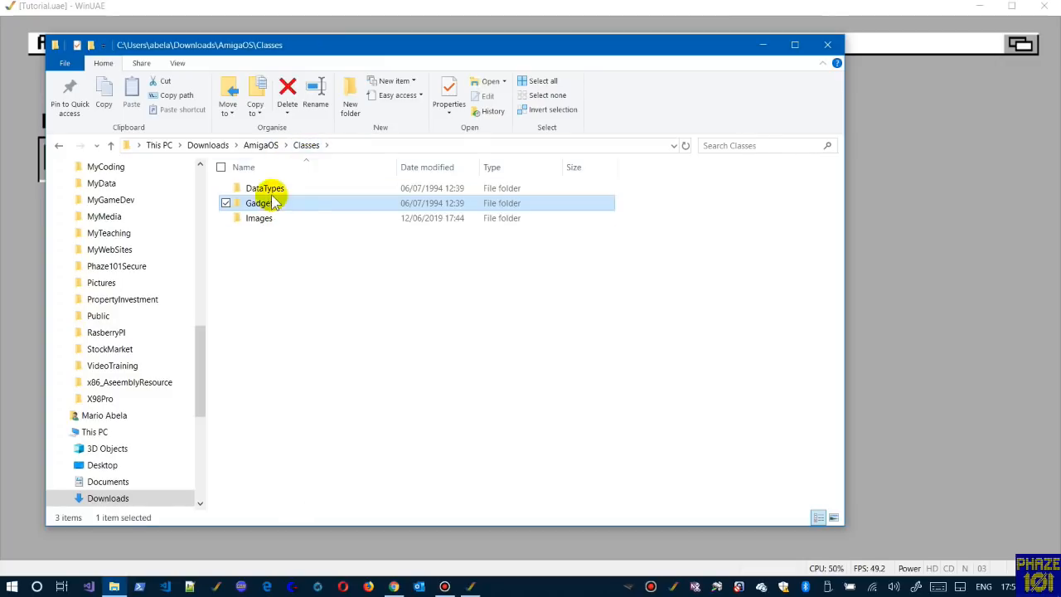
left_click(263, 145)
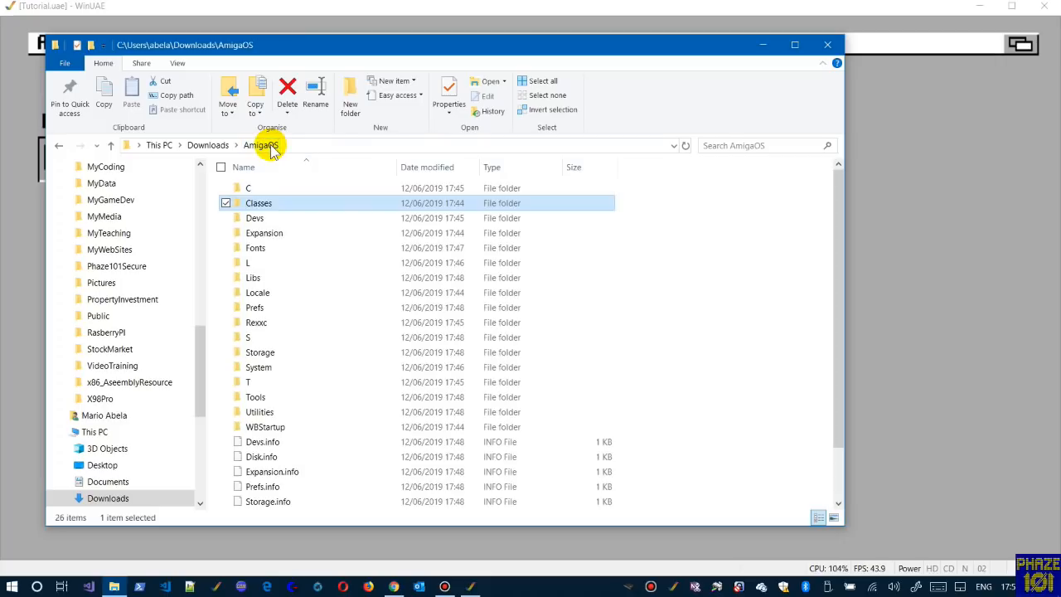
- Look through the contents of the Devs and L folders and return to the AmigaOS folder
left_click(258, 219)
double_click(259, 218)
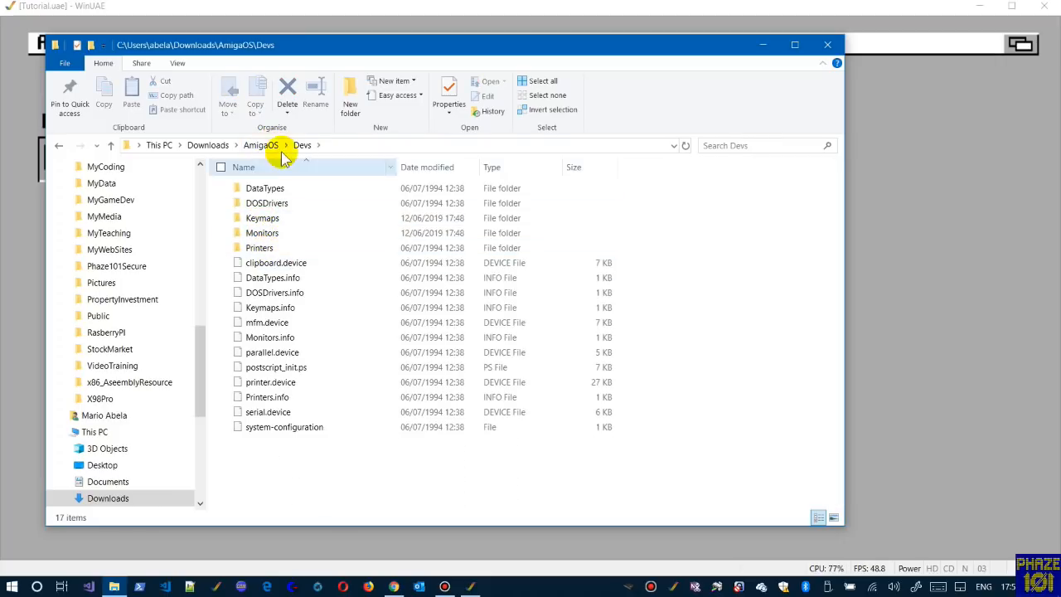
left_click(257, 146)
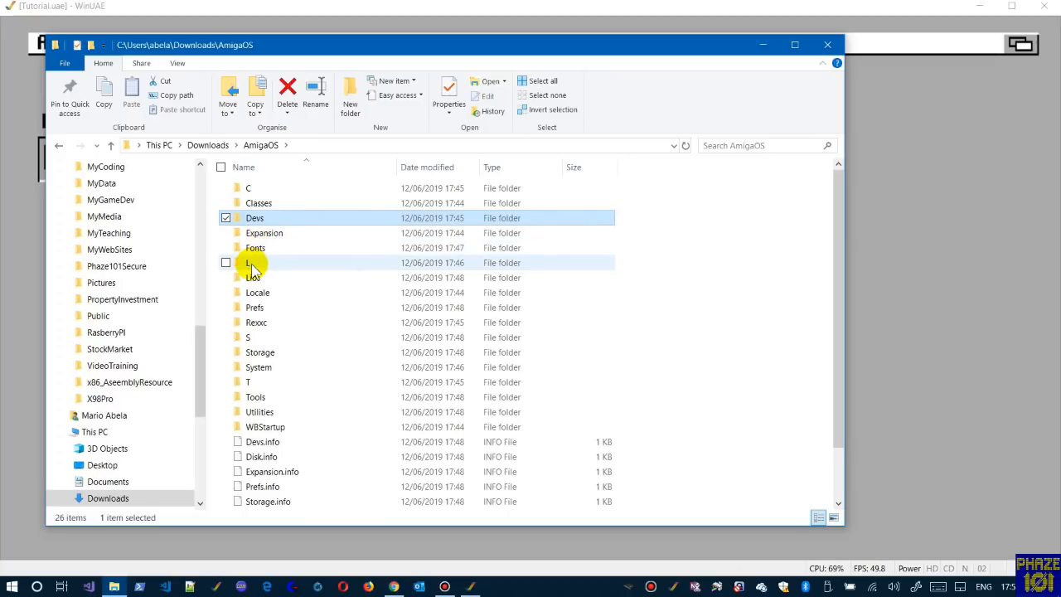
left_click(253, 263)
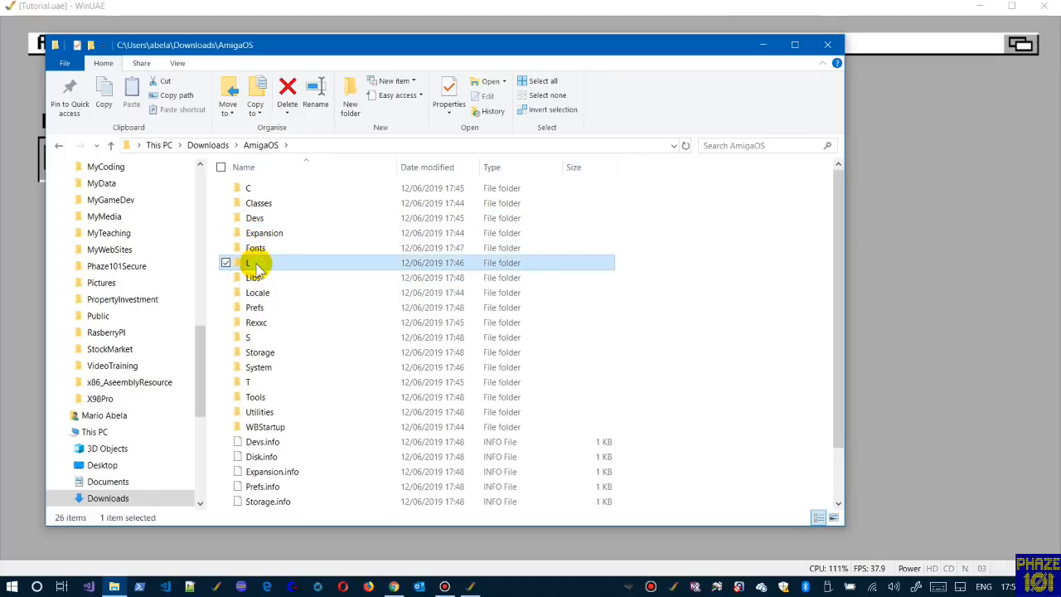
double_click(256, 265)
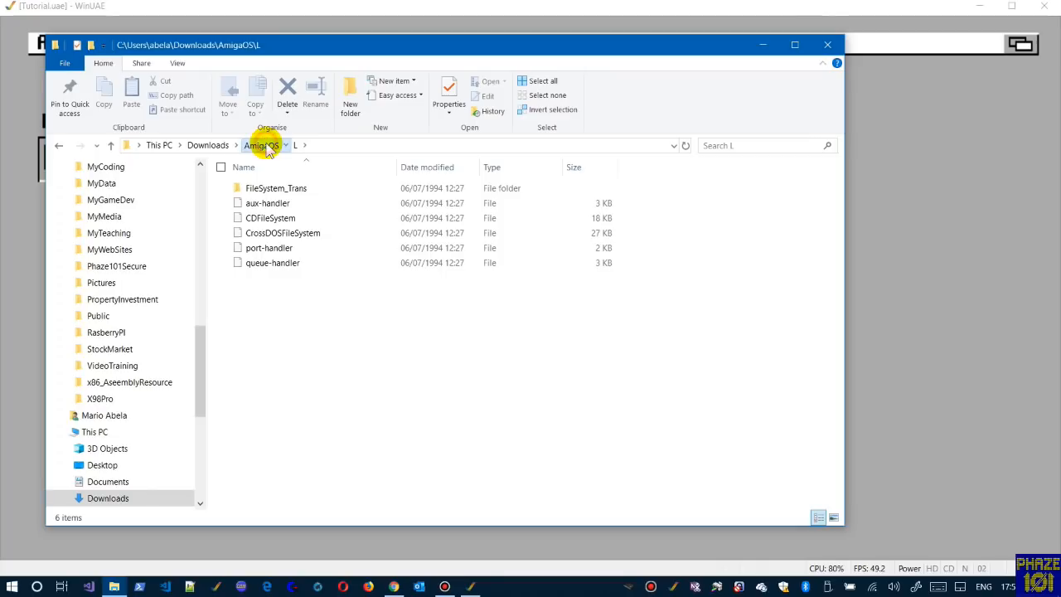
left_click(264, 147)
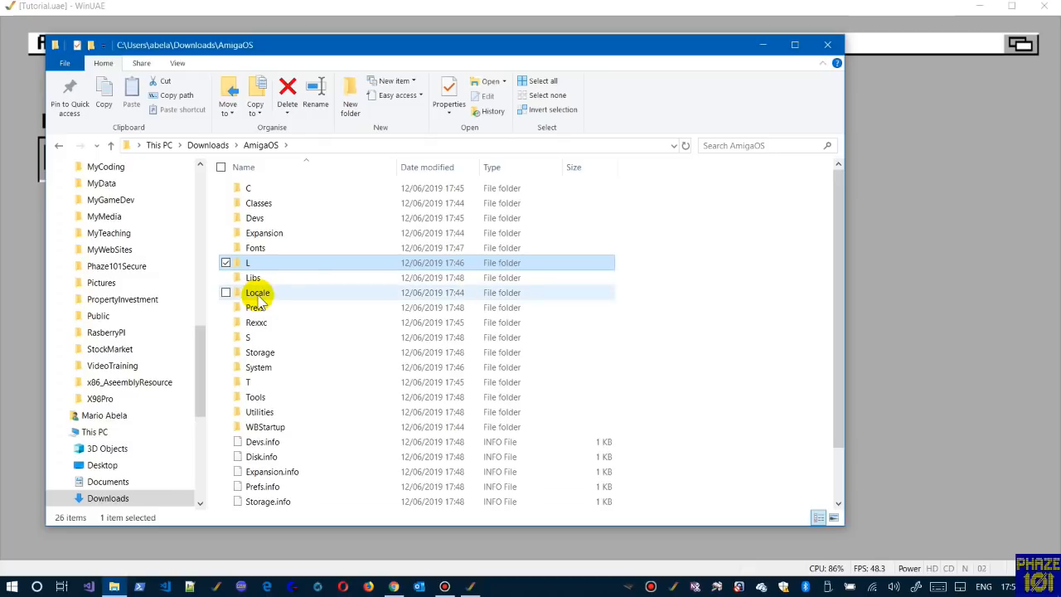
- Look through the Locale, Prefs and Rexxc folders one by one and return to the AmigaOS folder
double_click(258, 298)
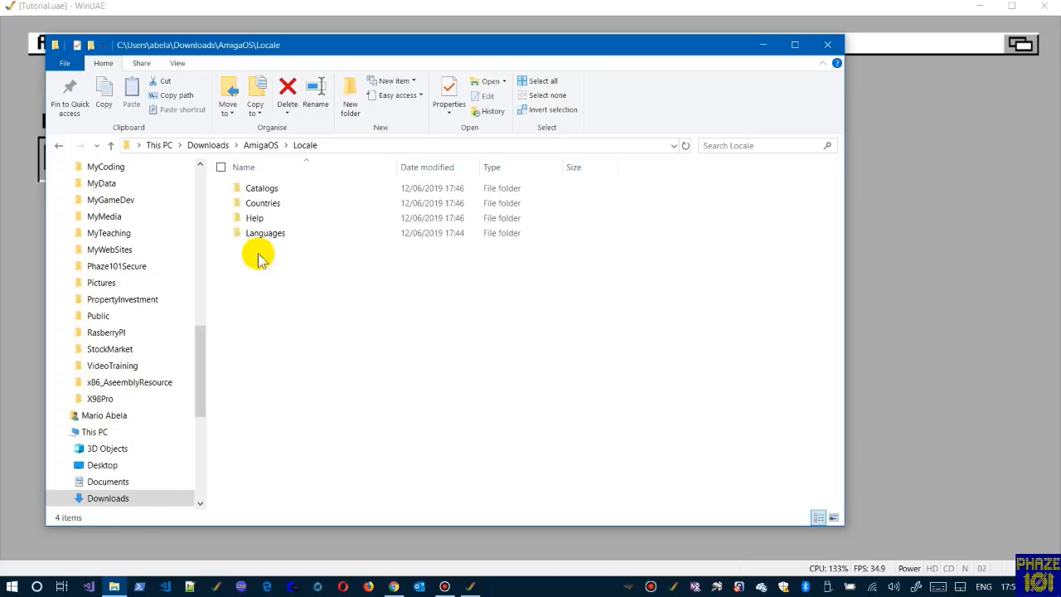
left_click(266, 146)
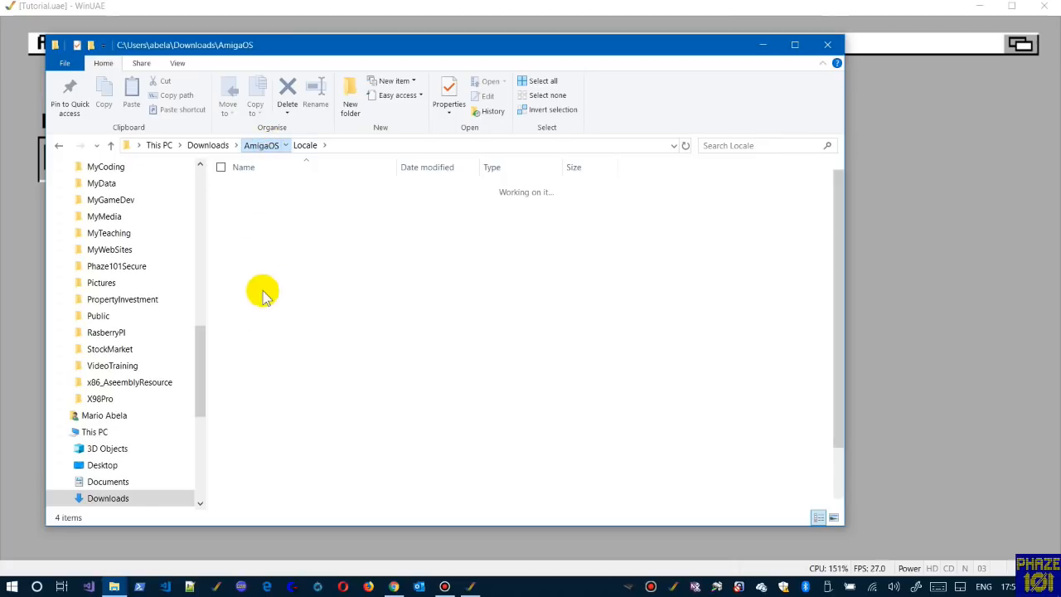
left_click(254, 308)
double_click(254, 308)
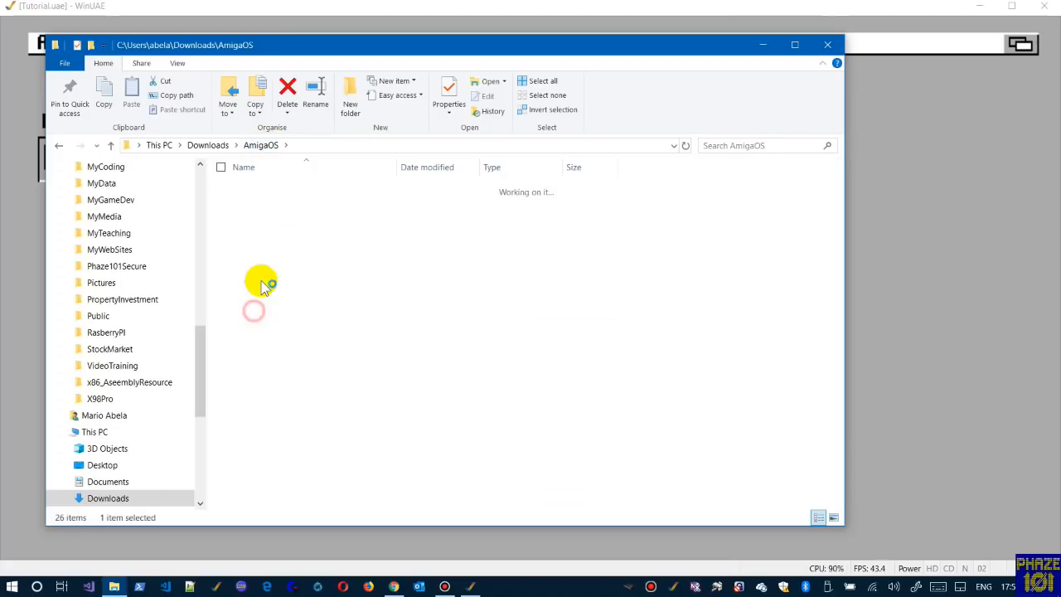
left_click(262, 146)
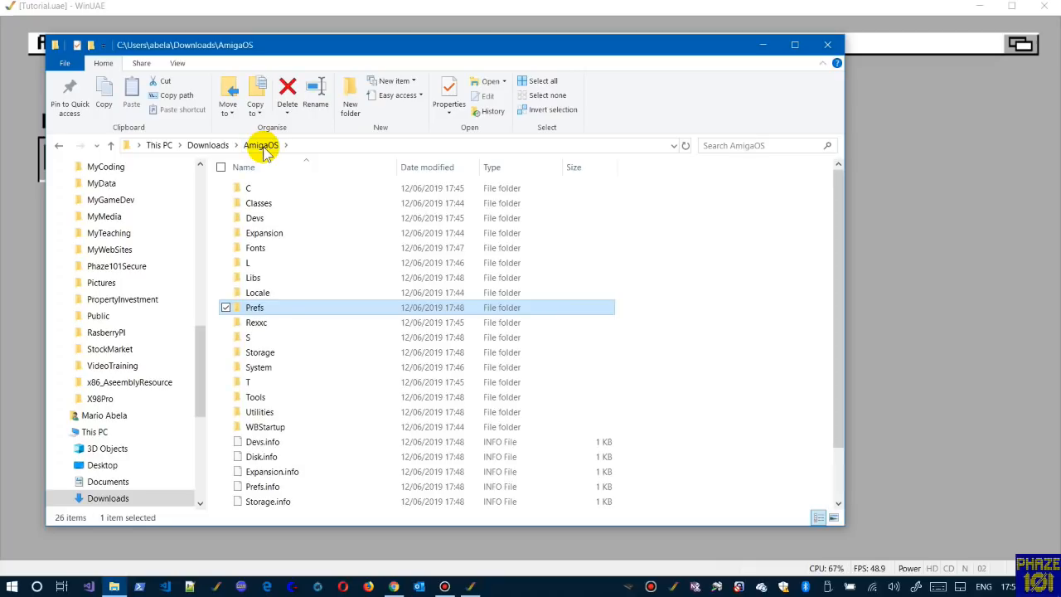
double_click(257, 325)
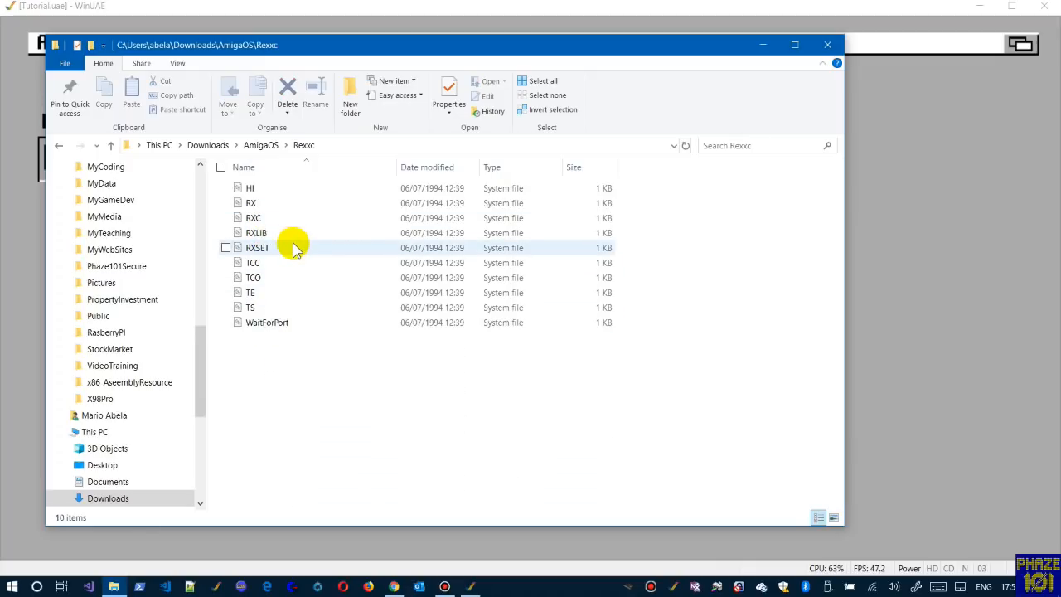
left_click(261, 146)
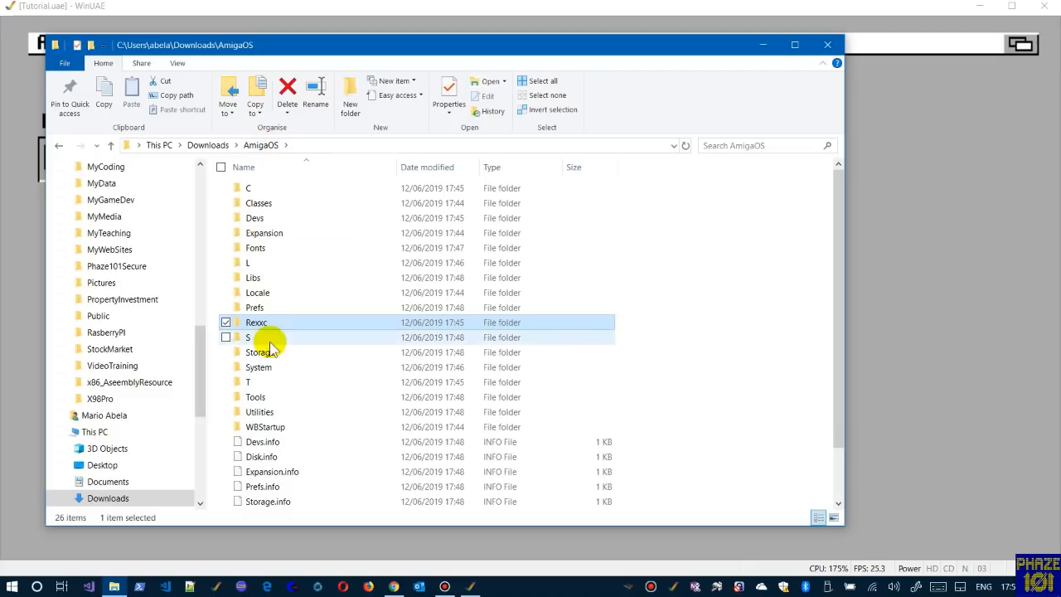
- Go into the S folder and open the Startup-Sequence file in Notepad++
mouse_move(269, 345)
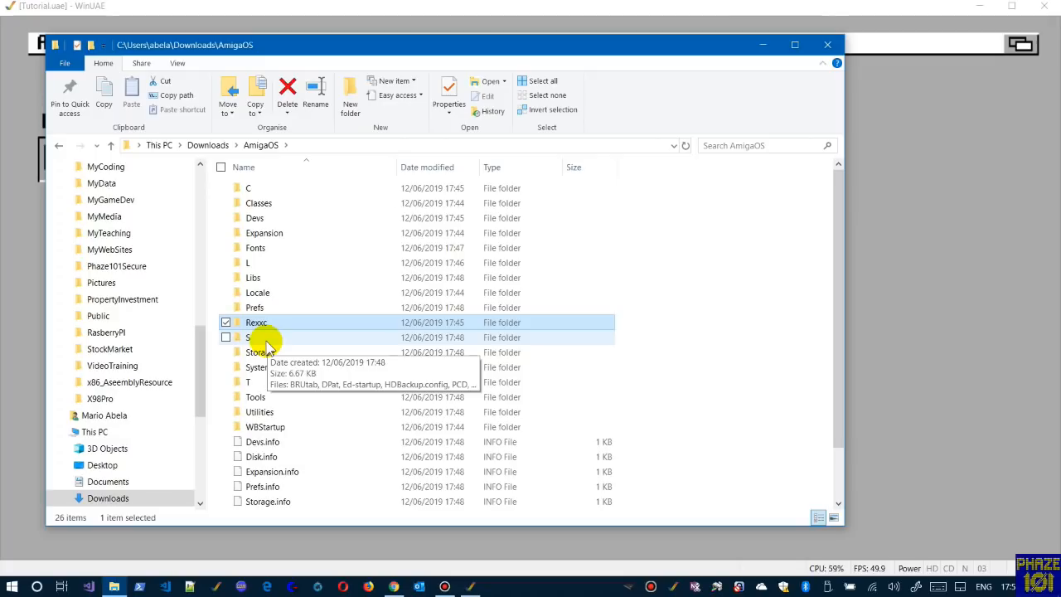
double_click(257, 340)
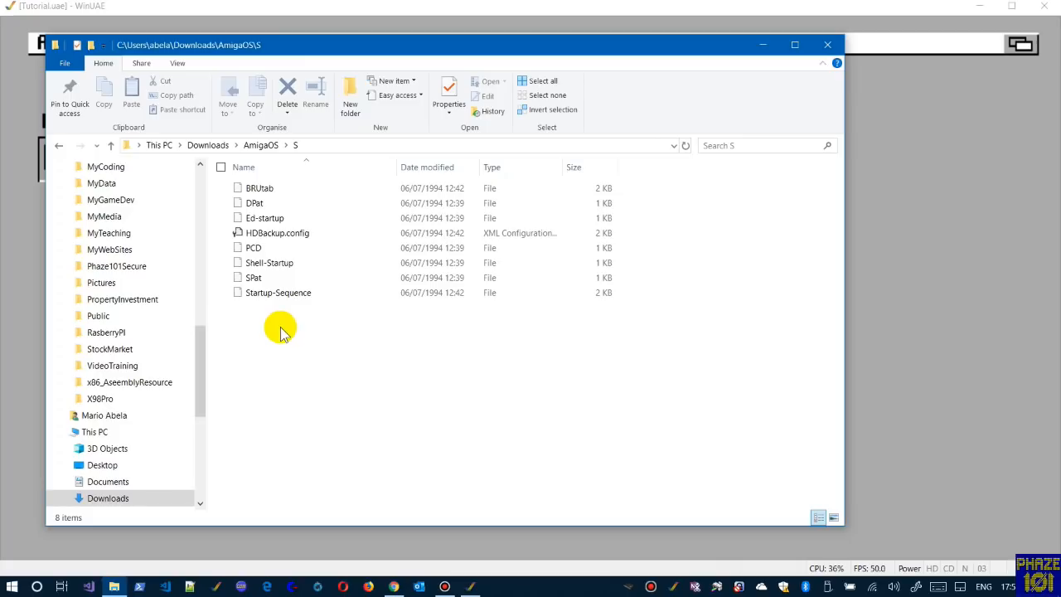
left_click(280, 295)
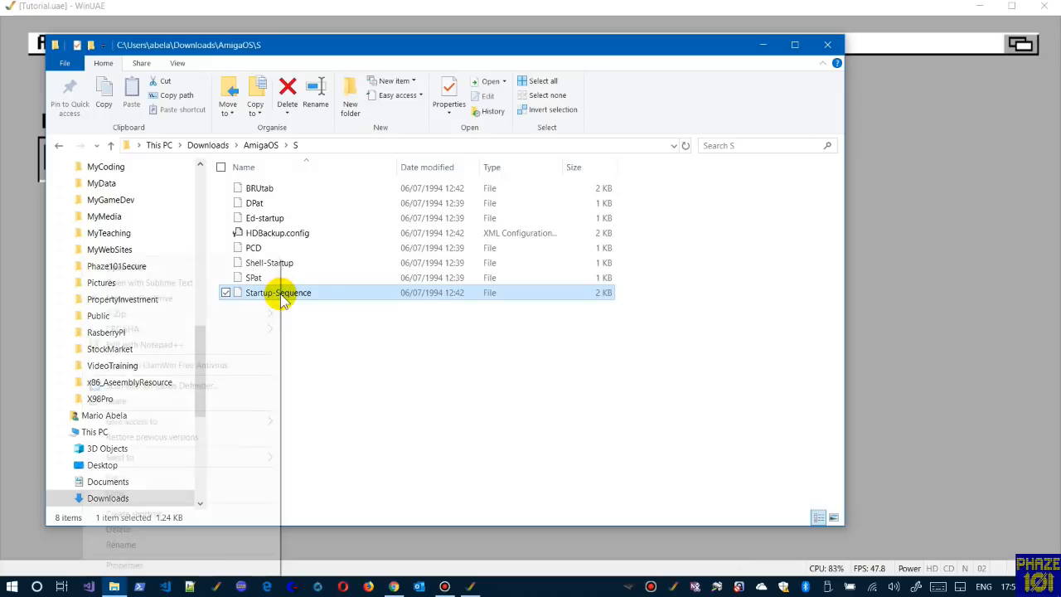
right_click(279, 294)
left_click(249, 345)
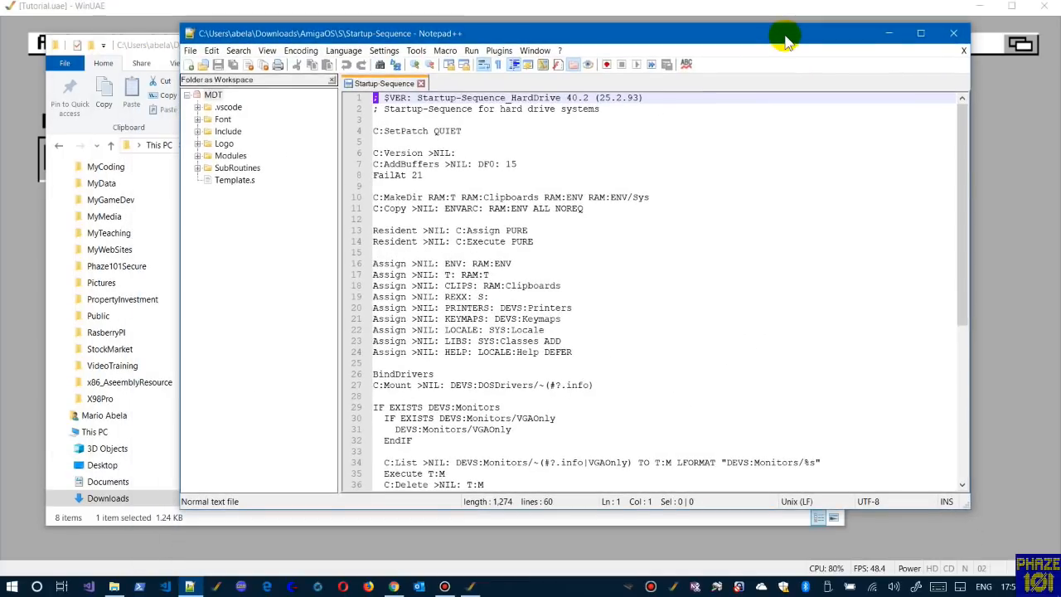
- Read the Startup-Sequence script through to its end, close Notepad++ and return to the AmigaOS folder
left_click_drag(785, 40, 785, 38)
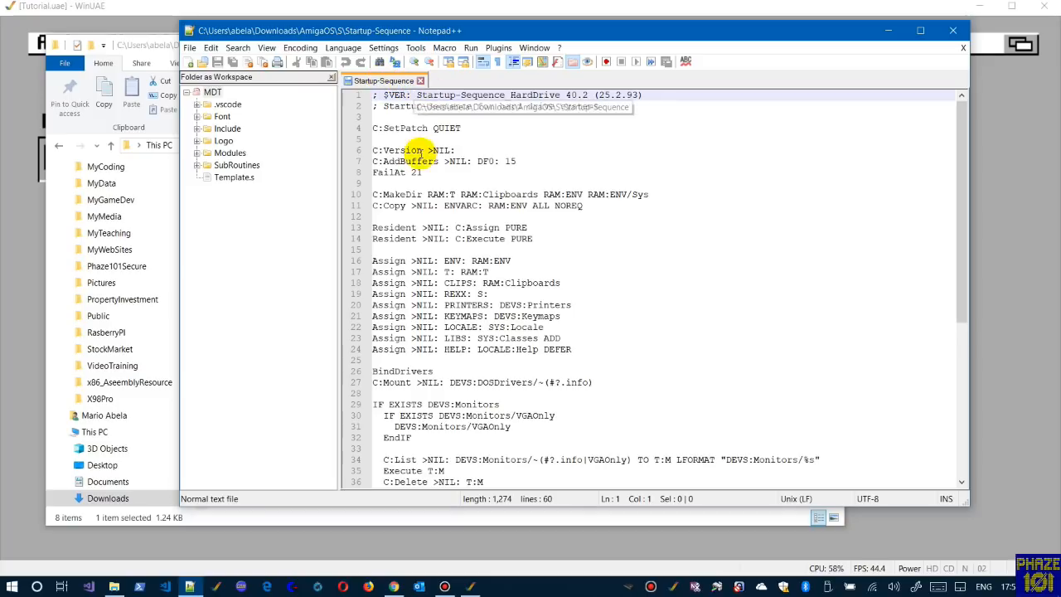
left_click_drag(965, 244, 942, 433)
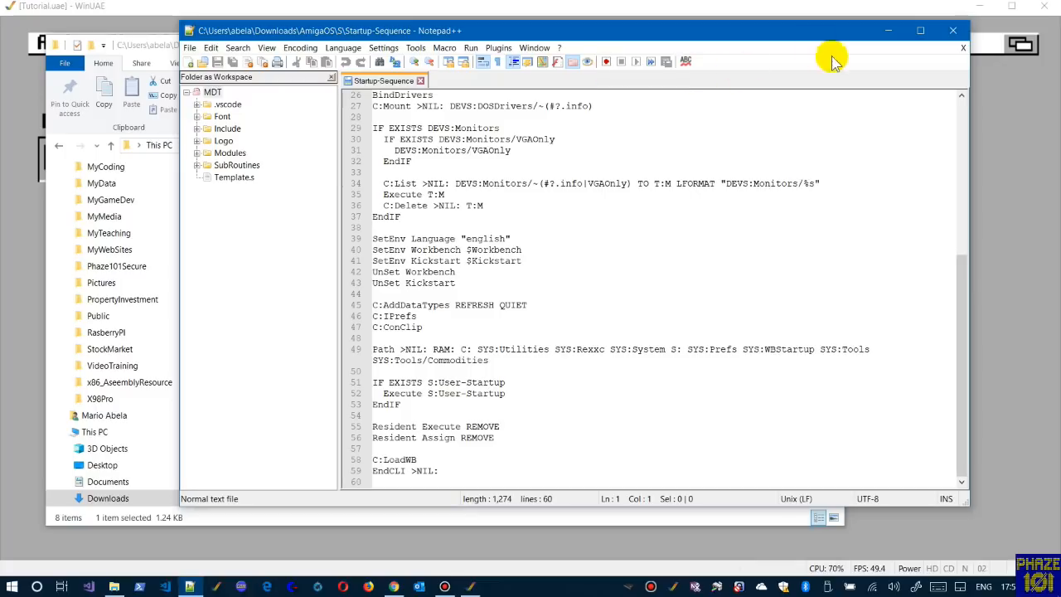
left_click(953, 31)
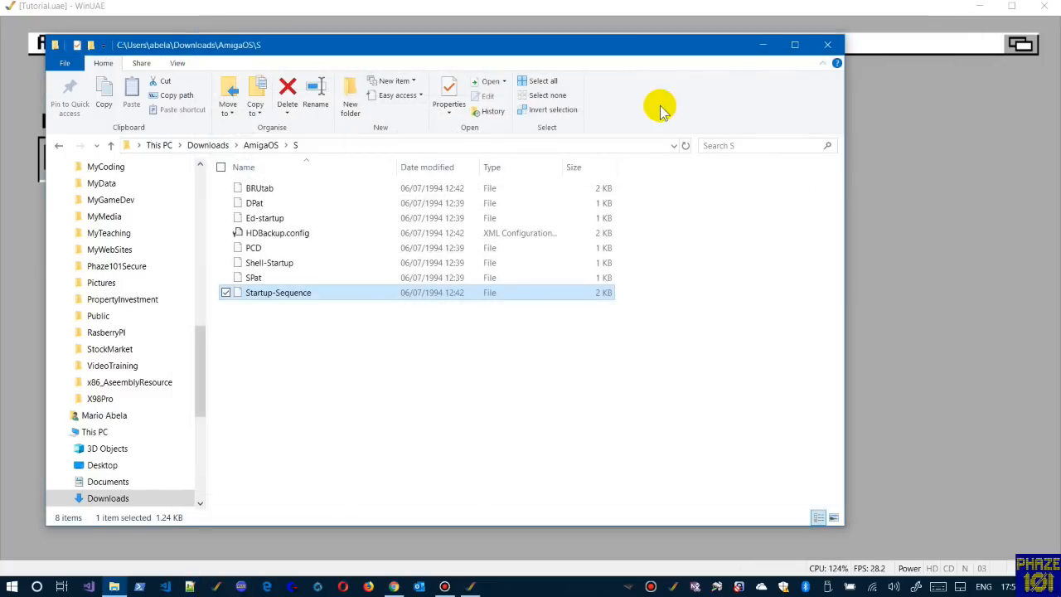
left_click(270, 264)
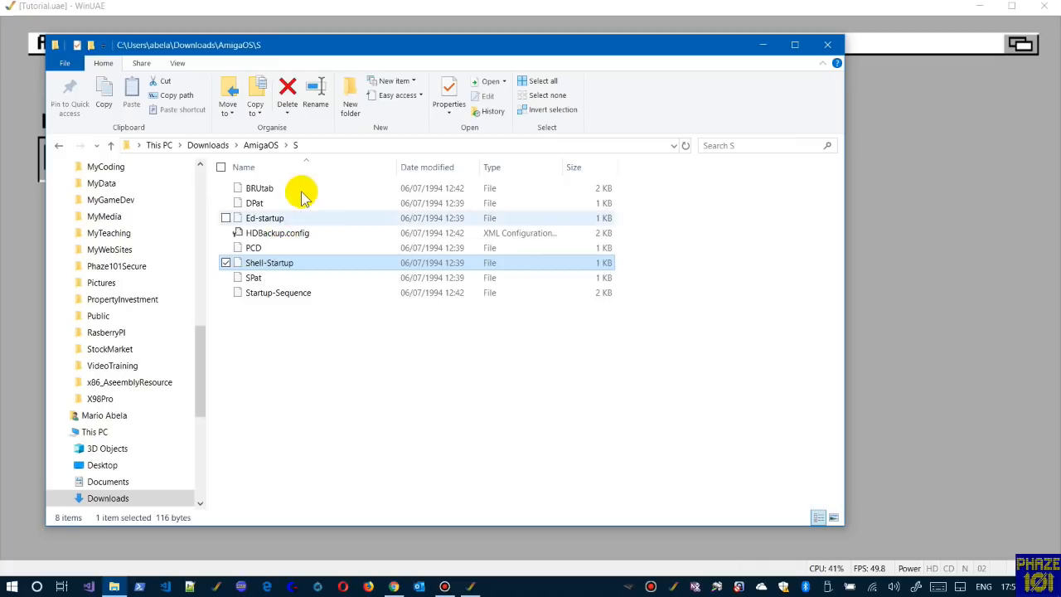
left_click(264, 146)
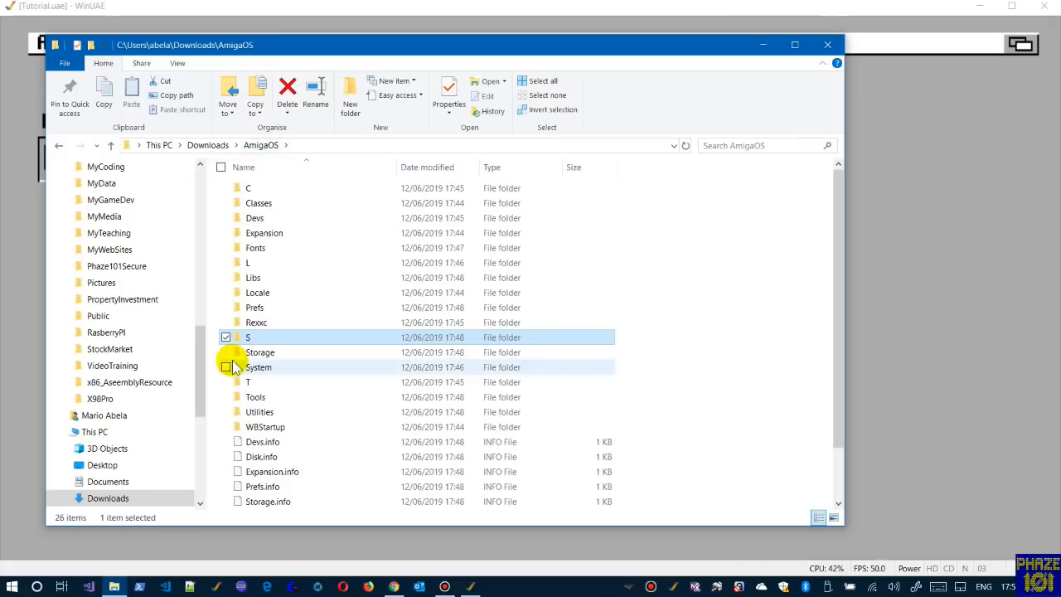
- Look through the Storage, System and T folders and return to the AmigaOS folder
double_click(251, 353)
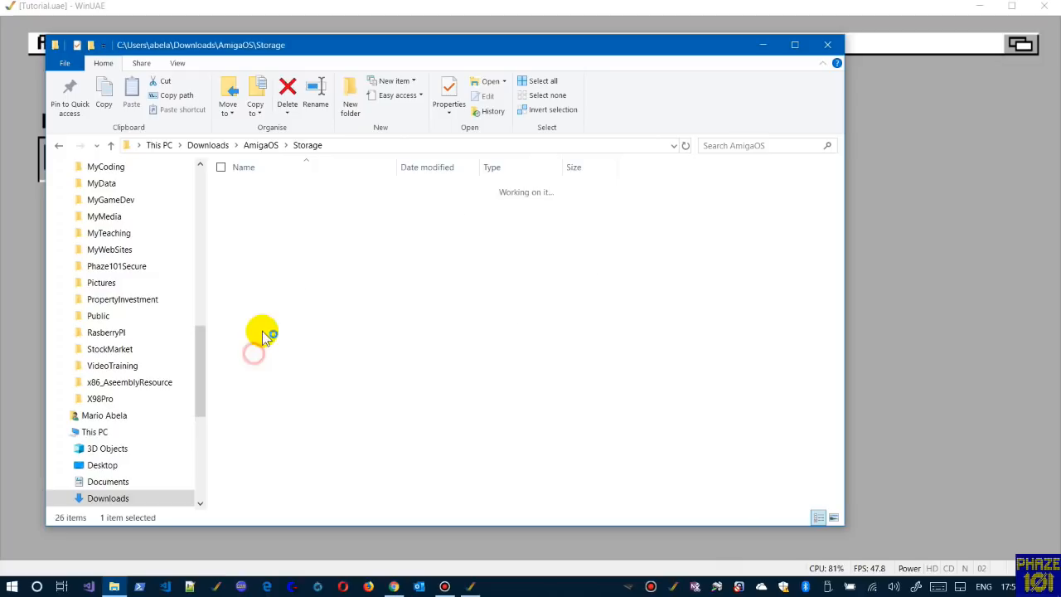
left_click(276, 148)
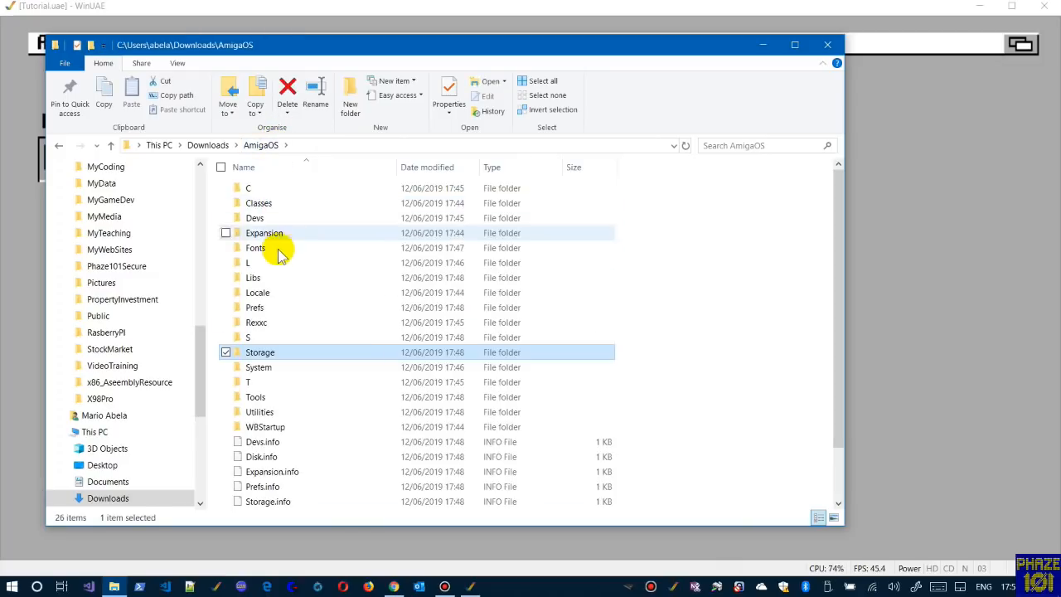
double_click(261, 369)
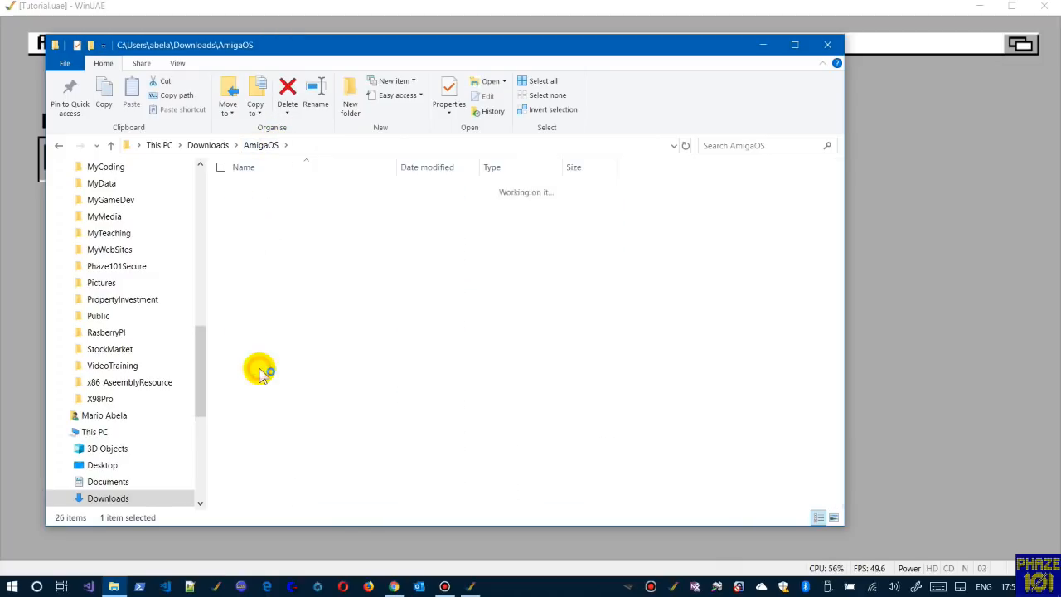
left_click(260, 146)
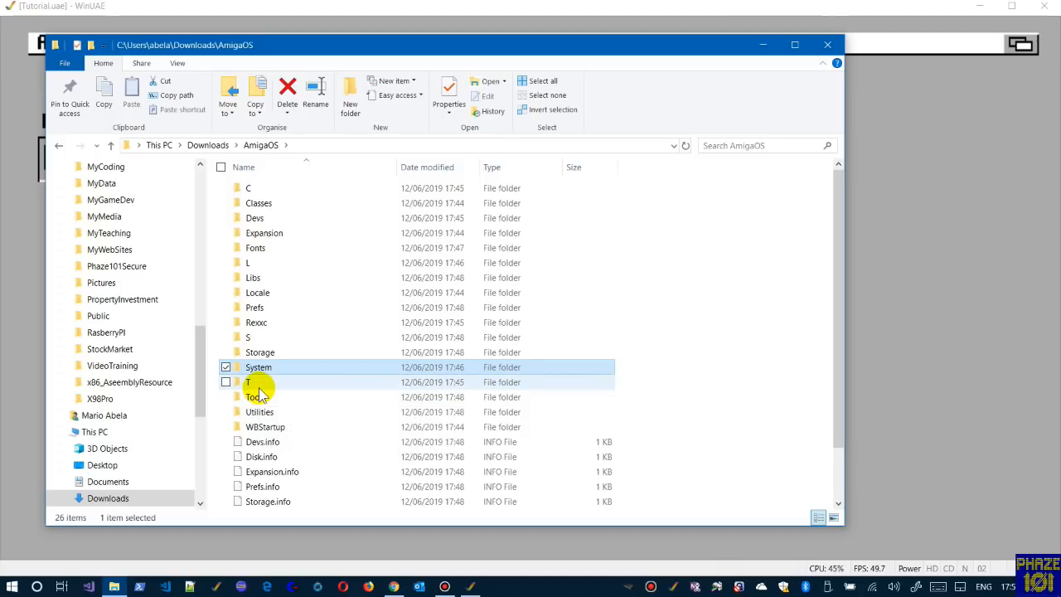
double_click(259, 382)
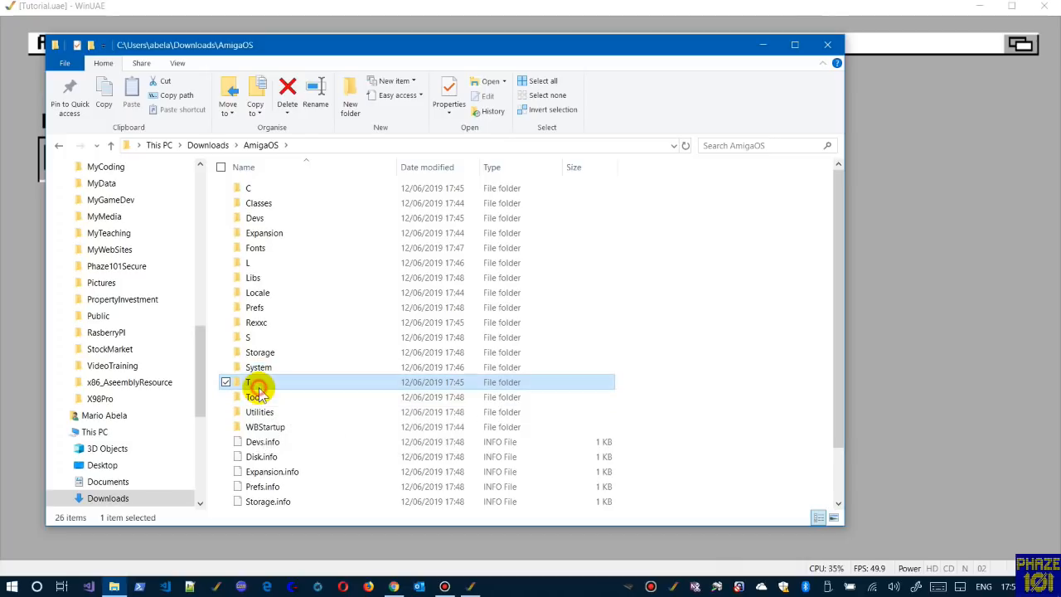
left_click(260, 146)
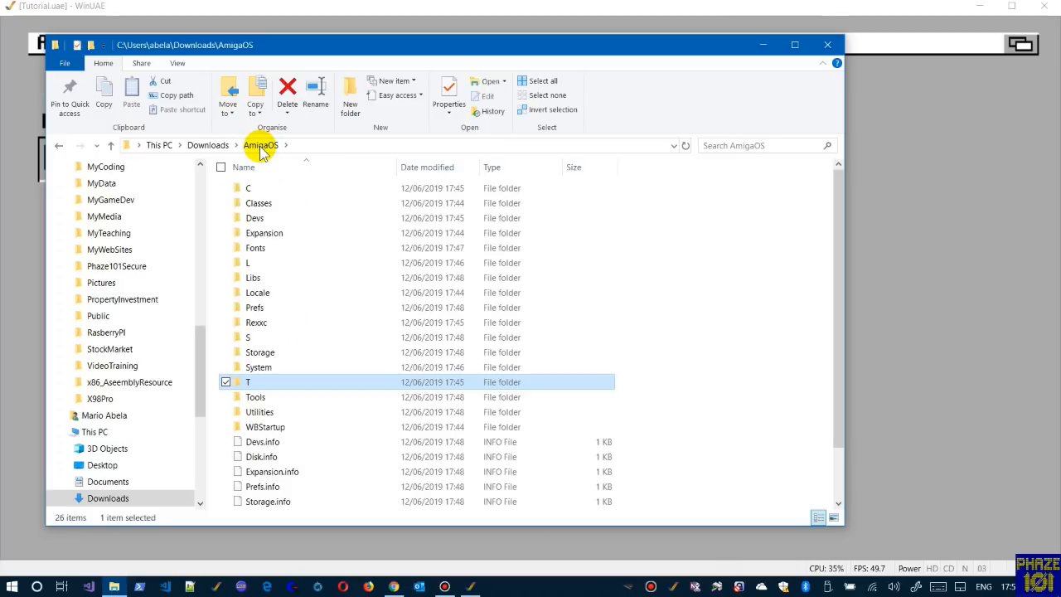
- Examine the Tools, Utilities and WBStartup folders, then the .info files in the AmigaOS folder, and select Utilities
double_click(255, 397)
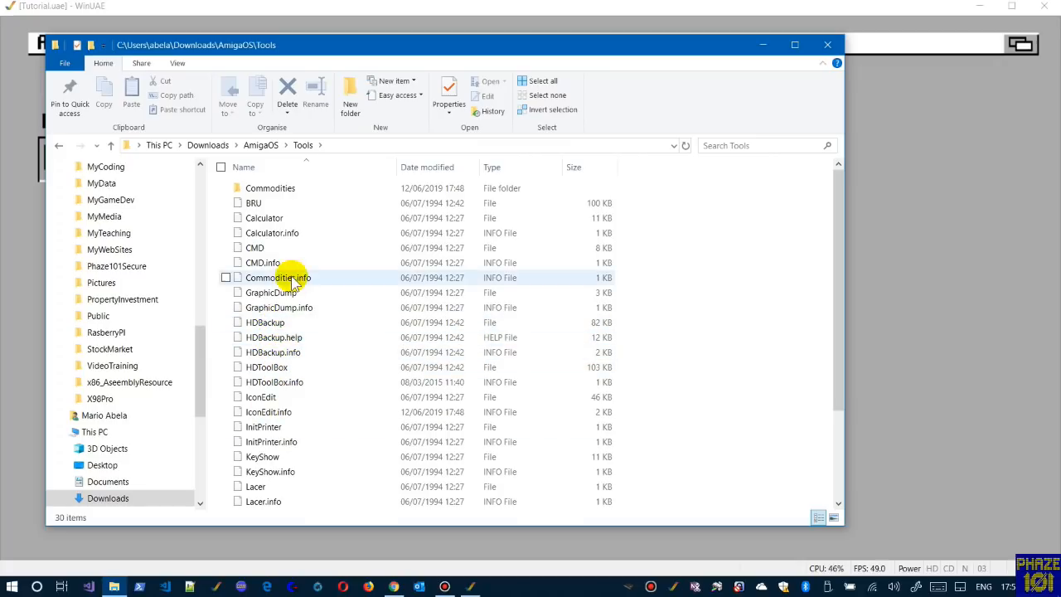
left_click(264, 146)
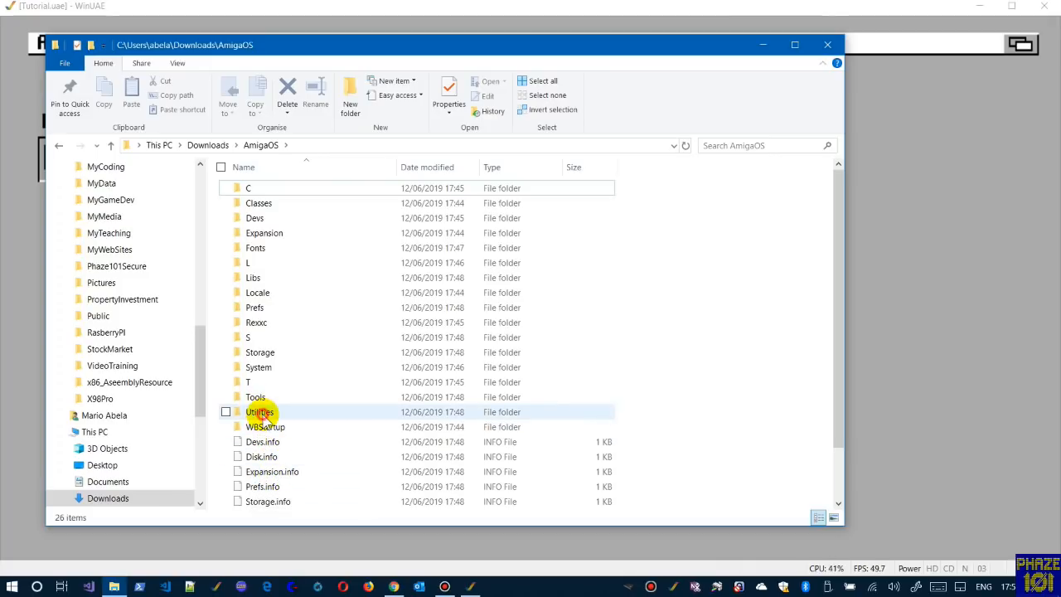
double_click(259, 412)
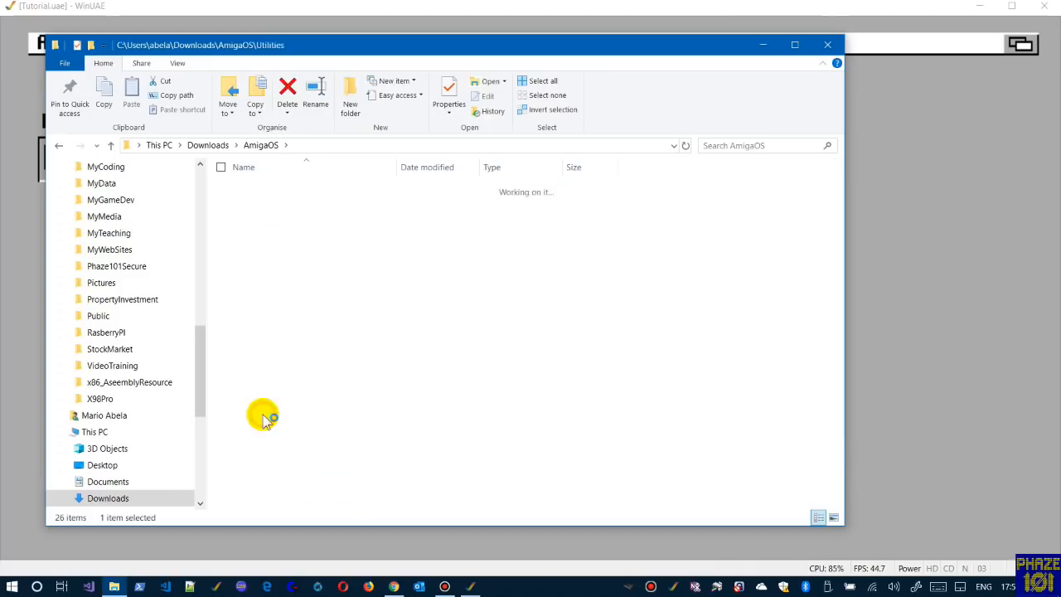
left_click(262, 146)
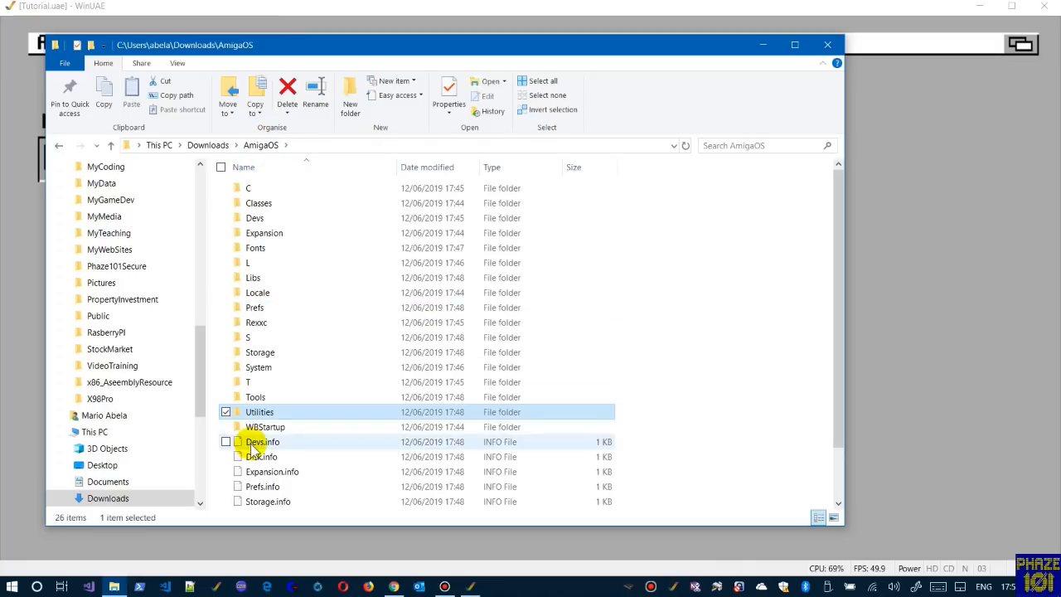
double_click(274, 428)
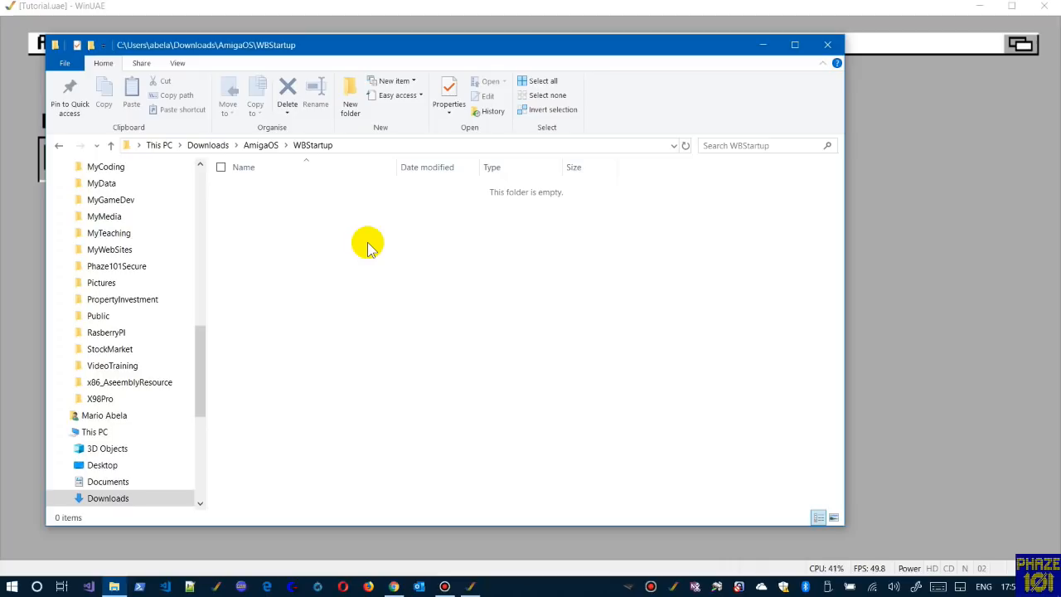
left_click(262, 146)
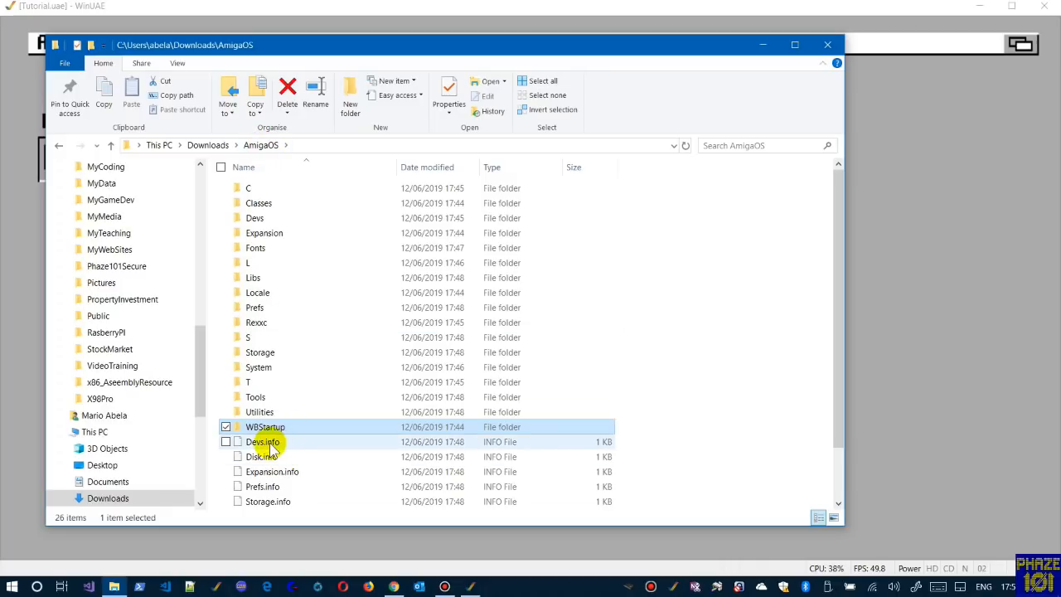
scroll(313, 507, "down", 1)
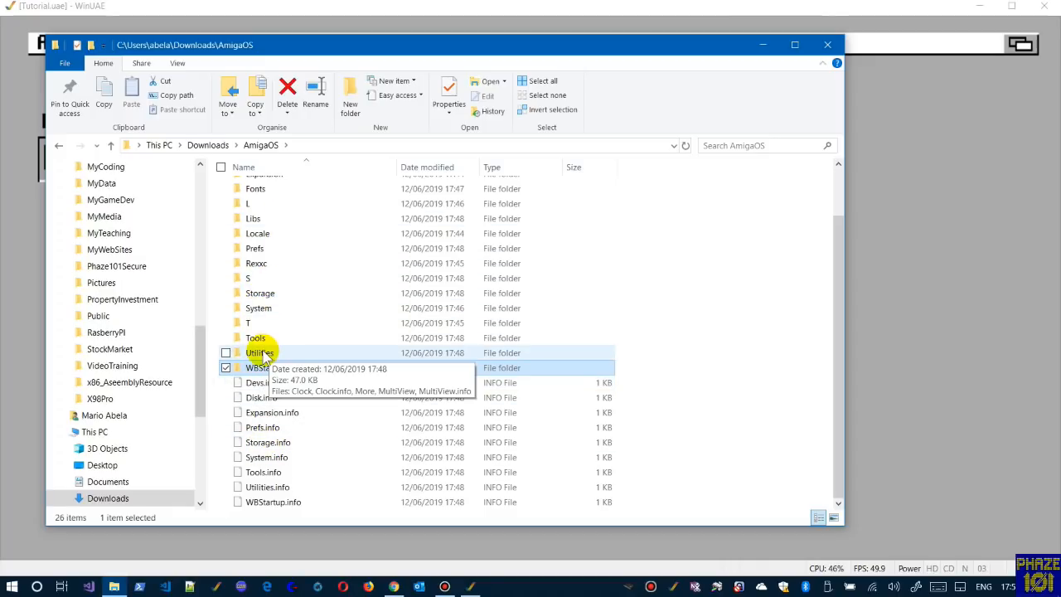
left_click(262, 354)
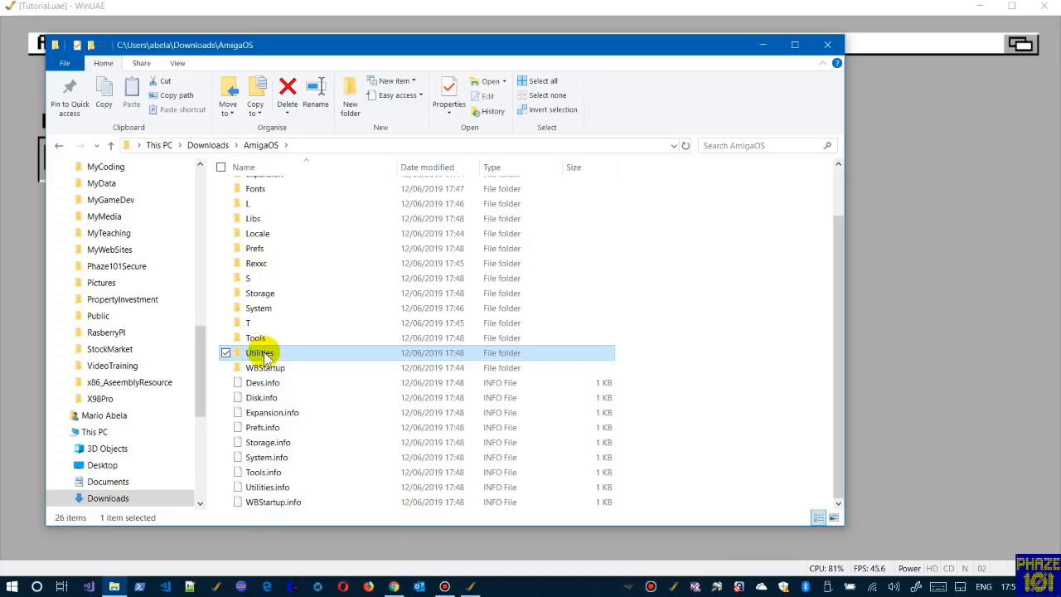
- Switch to WinUAE, move the AmigaOS drive window clear of the desktop icons, and reopen it to show the Utilities drawer's contents
left_click(951, 216)
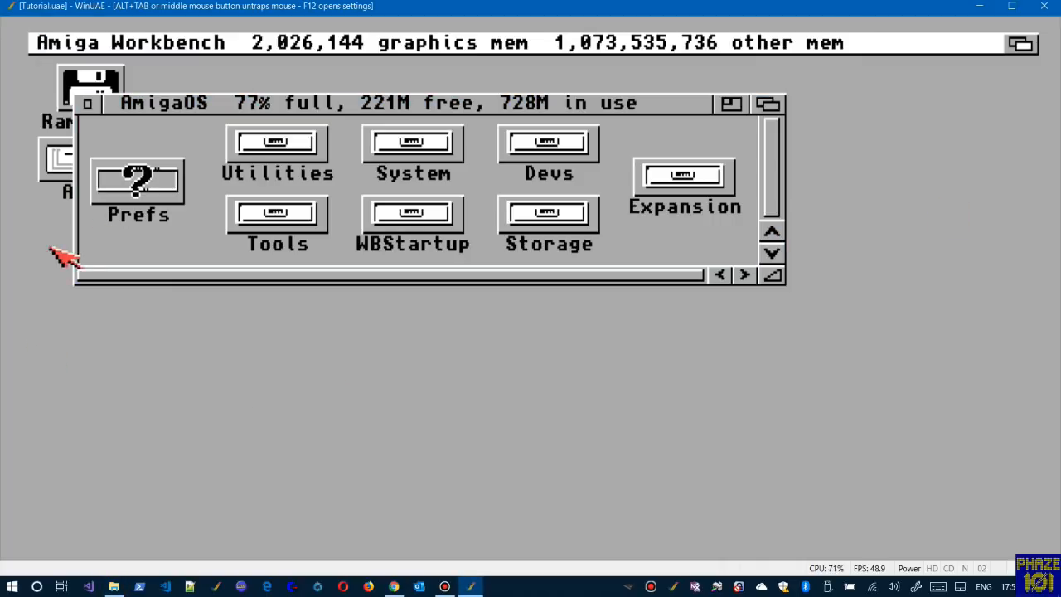
left_click_drag(307, 108, 530, 153)
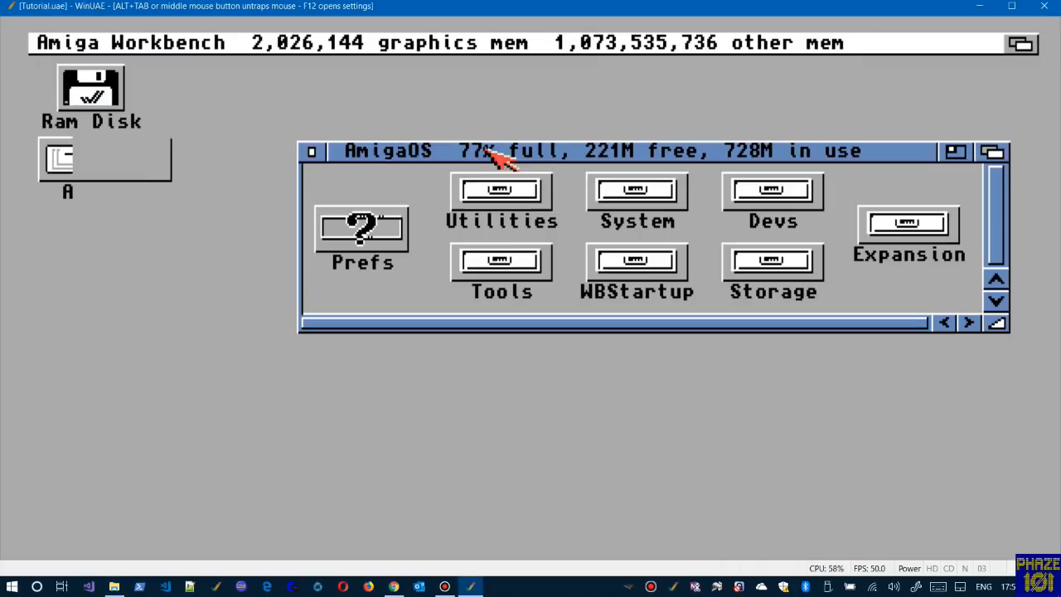
left_click(309, 150)
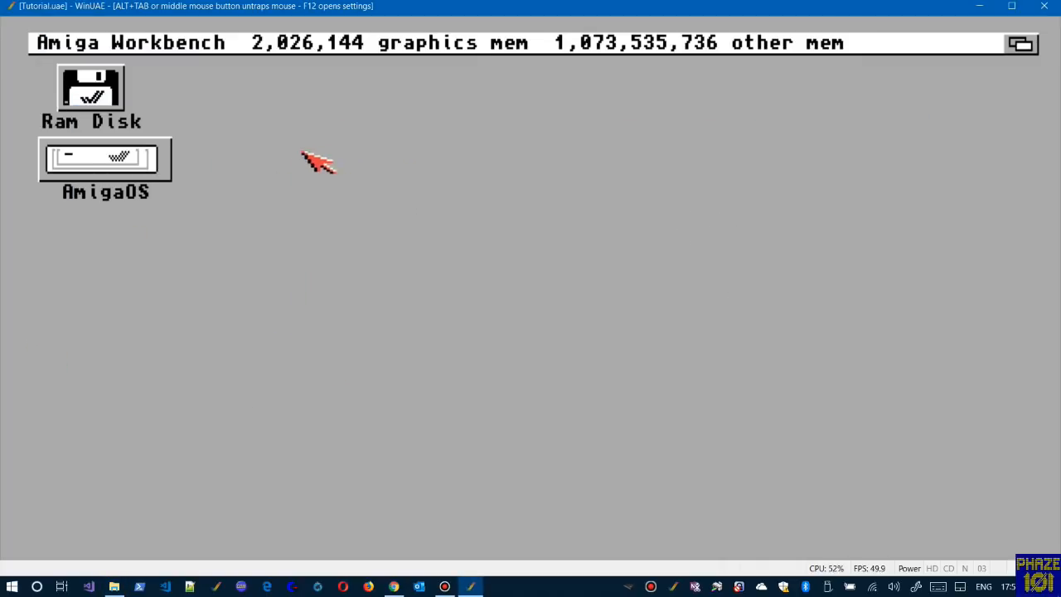
double_click(62, 166)
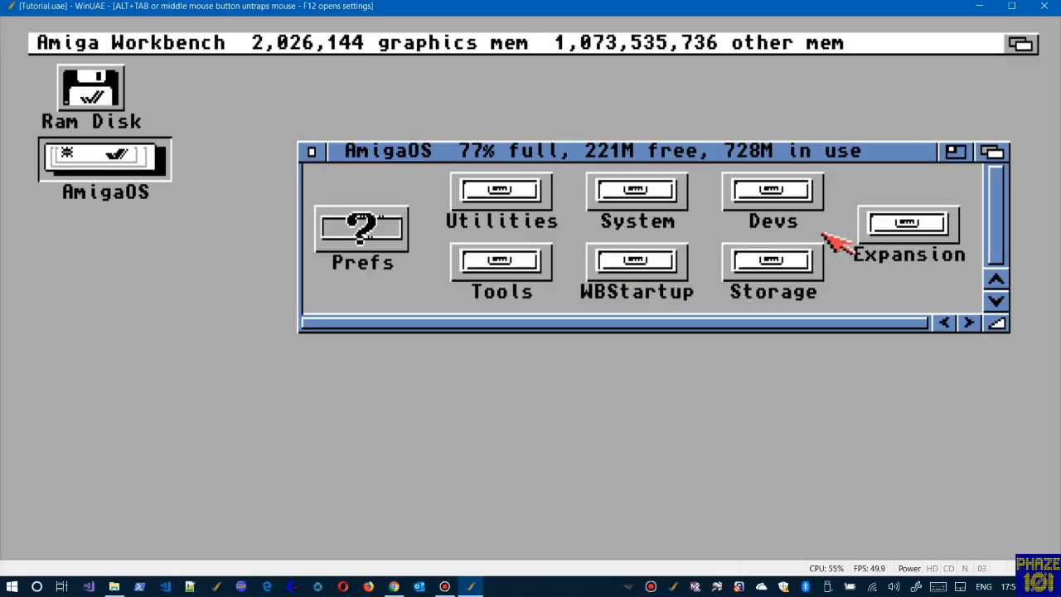
double_click(500, 214)
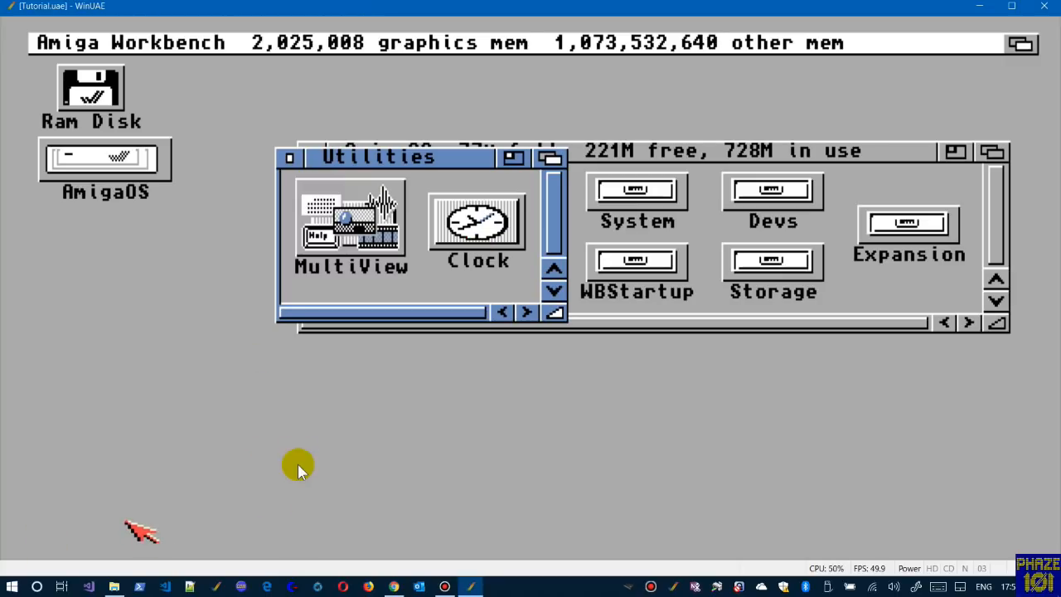
- Switch to File Explorer, open the AmigaOS Utilities folder, compare its files with Workbench's Utilities drawer, and close File Explorer
left_click(114, 586)
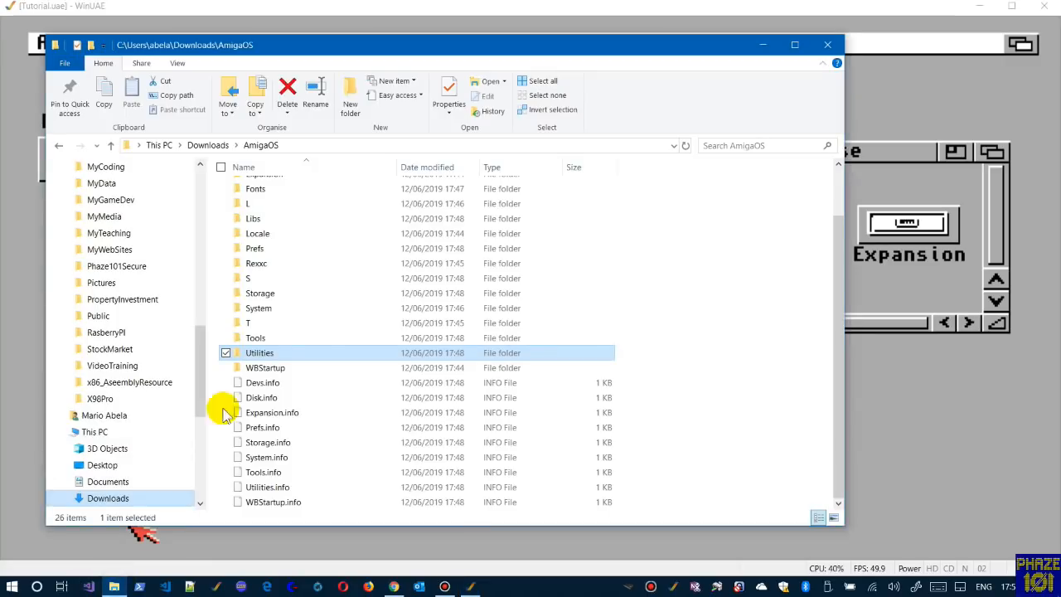
double_click(274, 355)
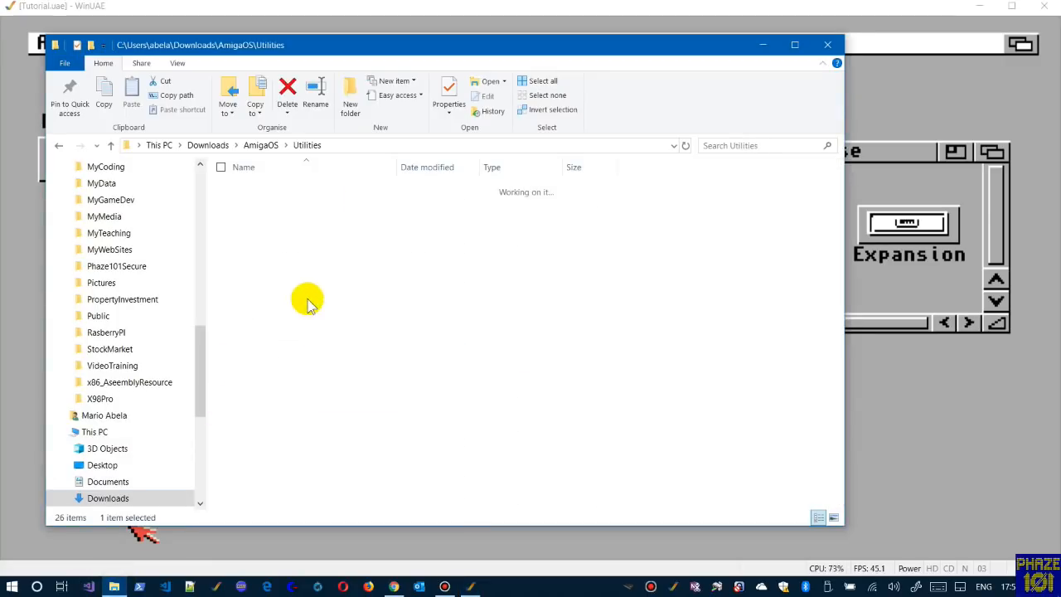
left_click_drag(351, 43, 944, 83)
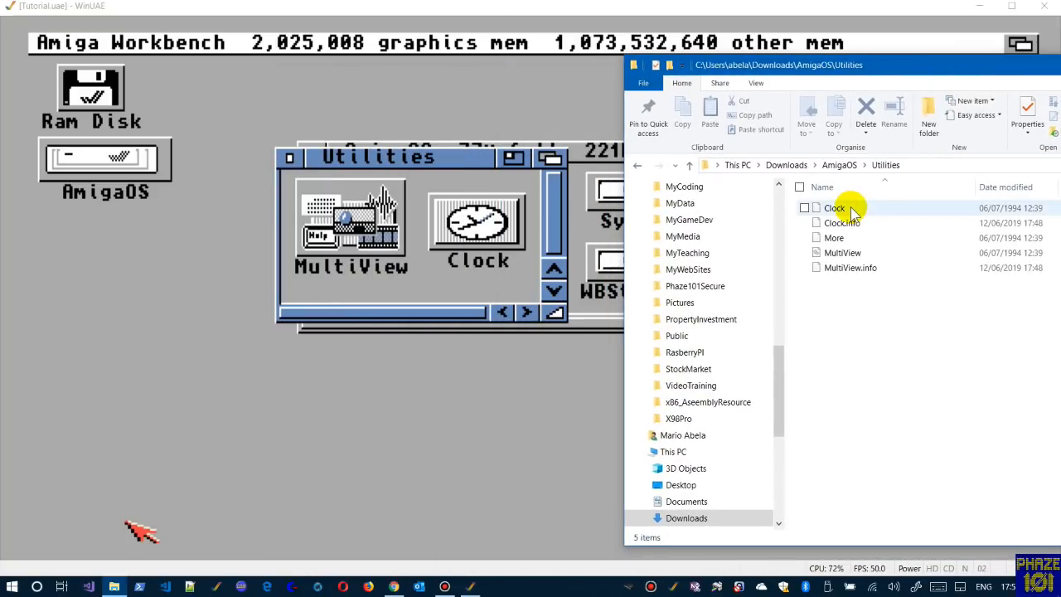
left_click_drag(819, 223, 839, 255)
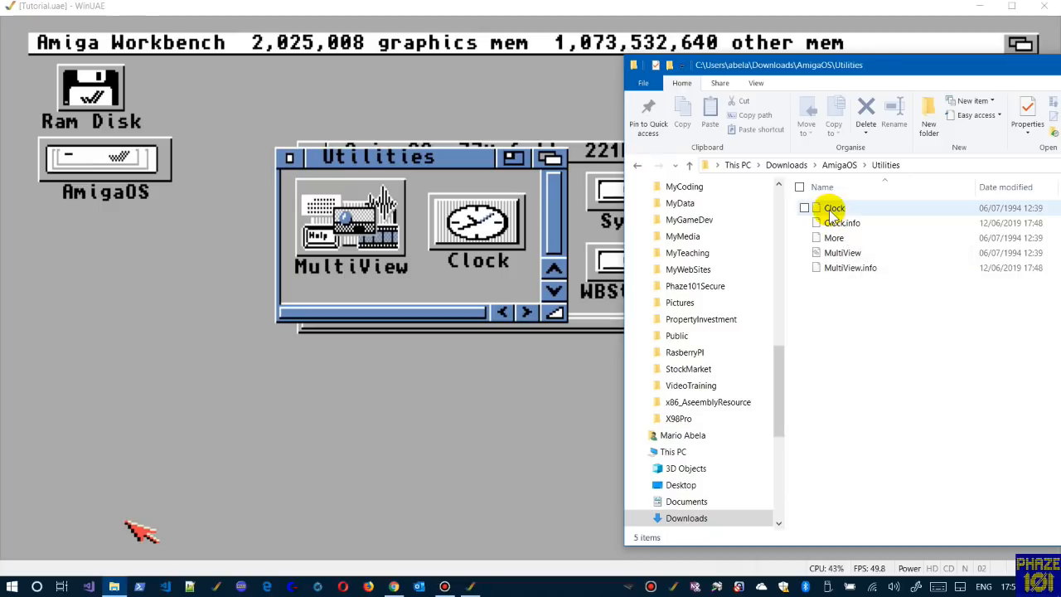
left_click_drag(895, 68, 431, 63)
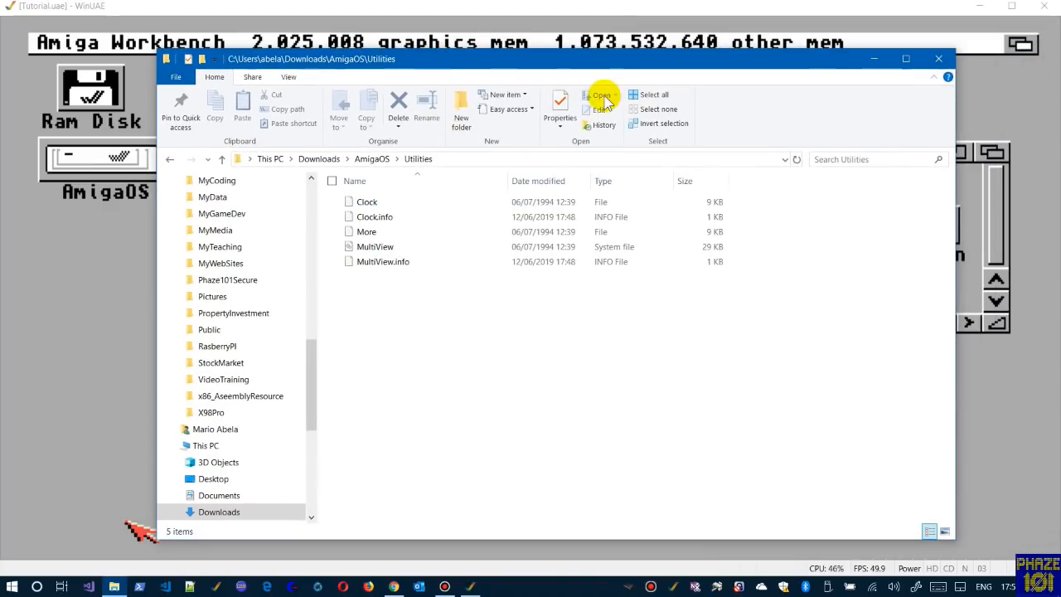
left_click(943, 68)
- Arrange the AmigaOS and Utilities windows without overlap, enlarge the AmigaOS window slightly, and toggle it to its alternate size and back
left_click_drag(772, 151, 730, 114)
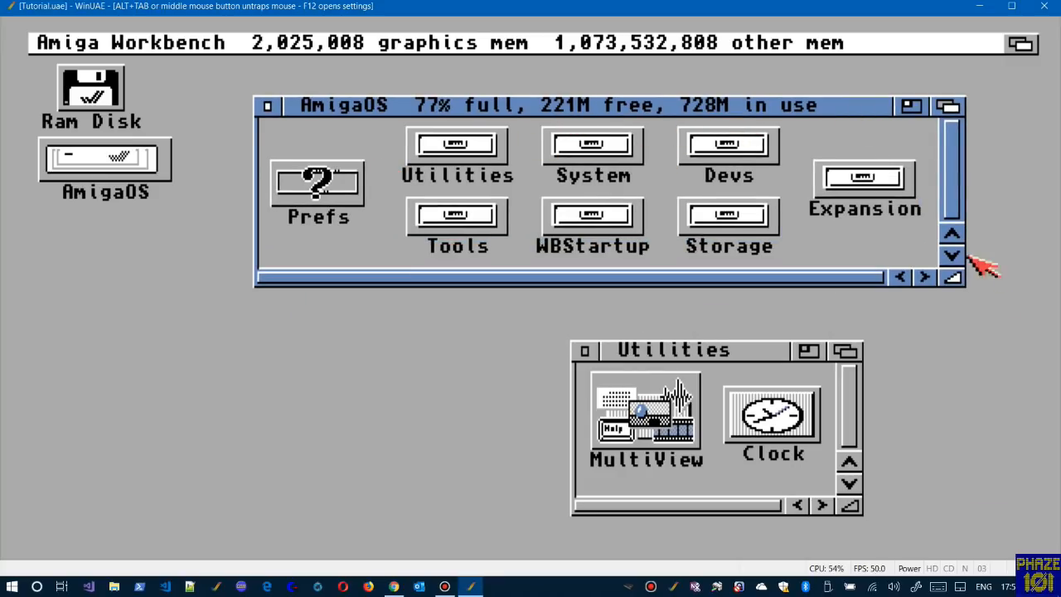
left_click_drag(954, 279, 972, 315)
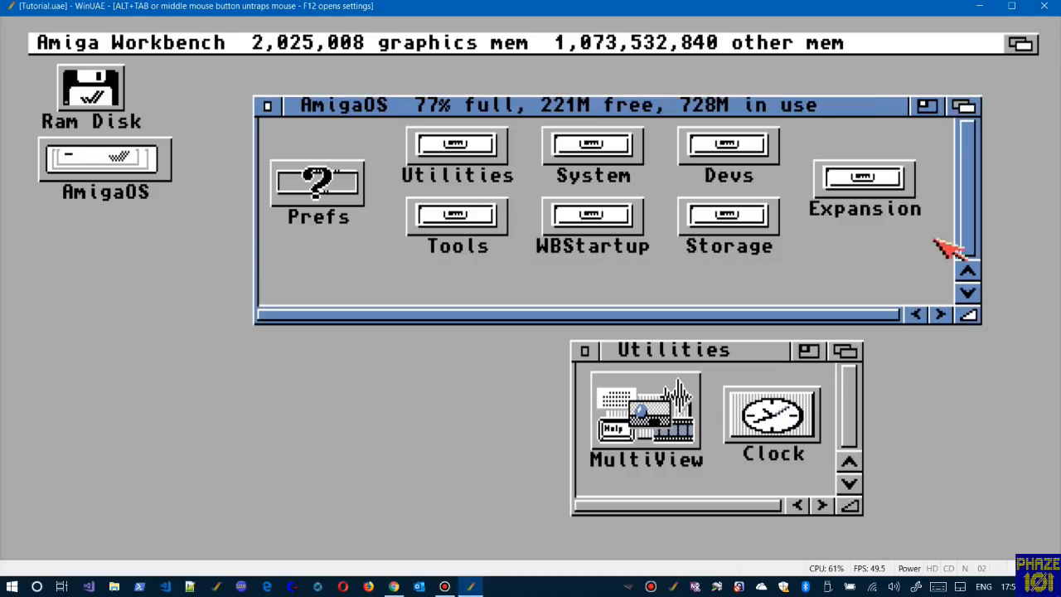
left_click(929, 106)
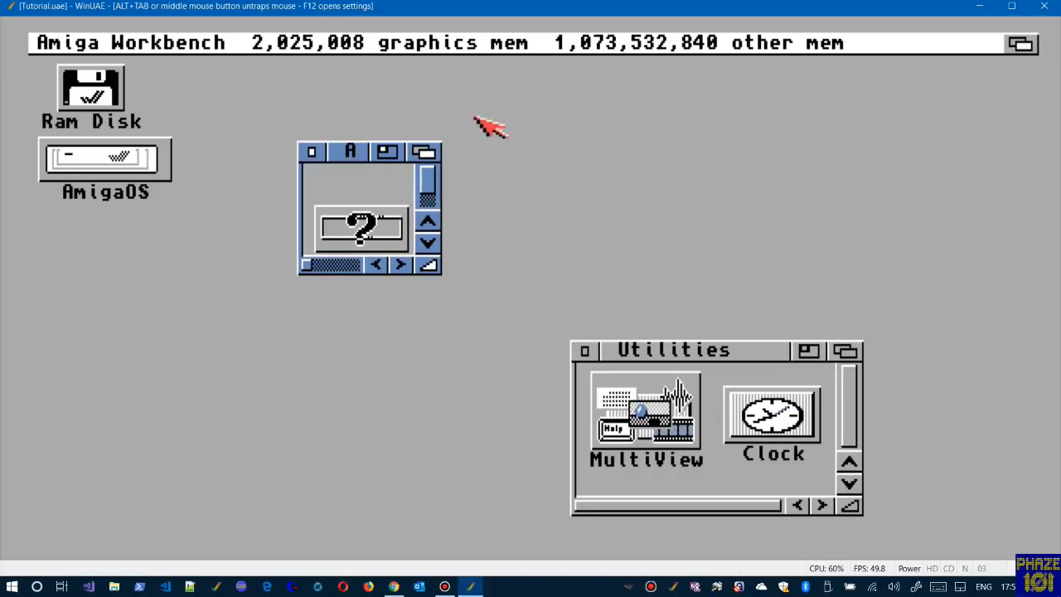
left_click(388, 152)
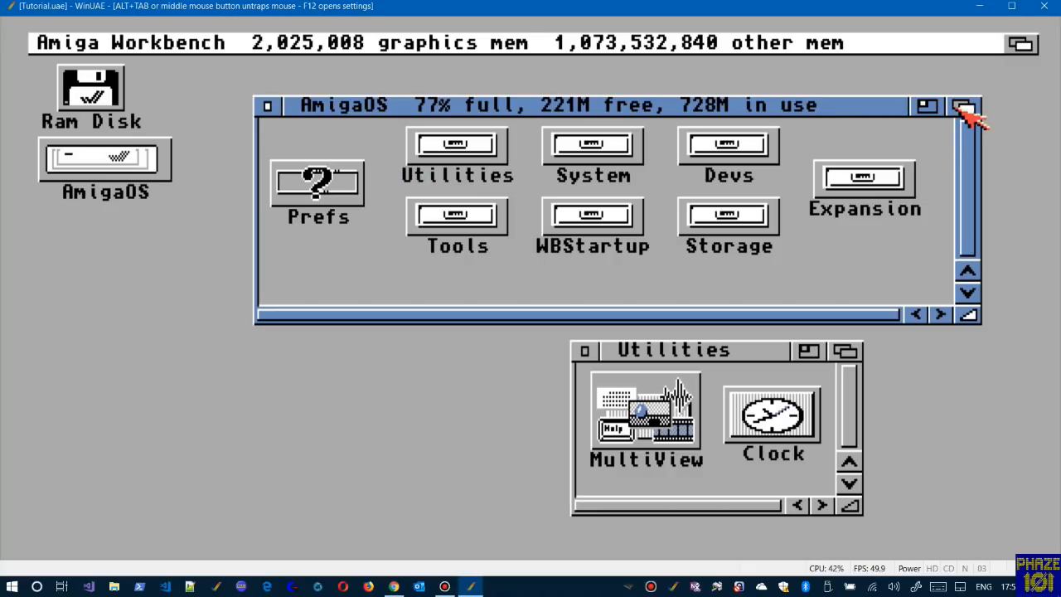
mouse_move(945, 54)
left_mouse_down()
mouse_move(945, 455)
mouse_move(945, 37)
mouse_move(945, 52)
left_mouse_up()
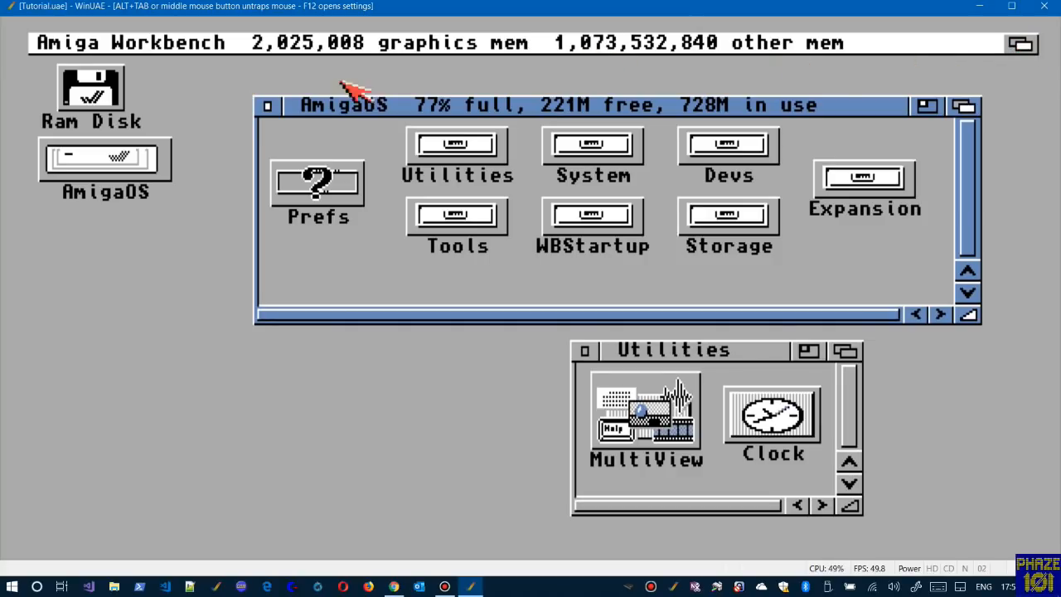
- Check the Ram Disk's contents, copy MultiView from the Utilities drawer onto the Ram Disk, and reopen it to show the copy
double_click(92, 90)
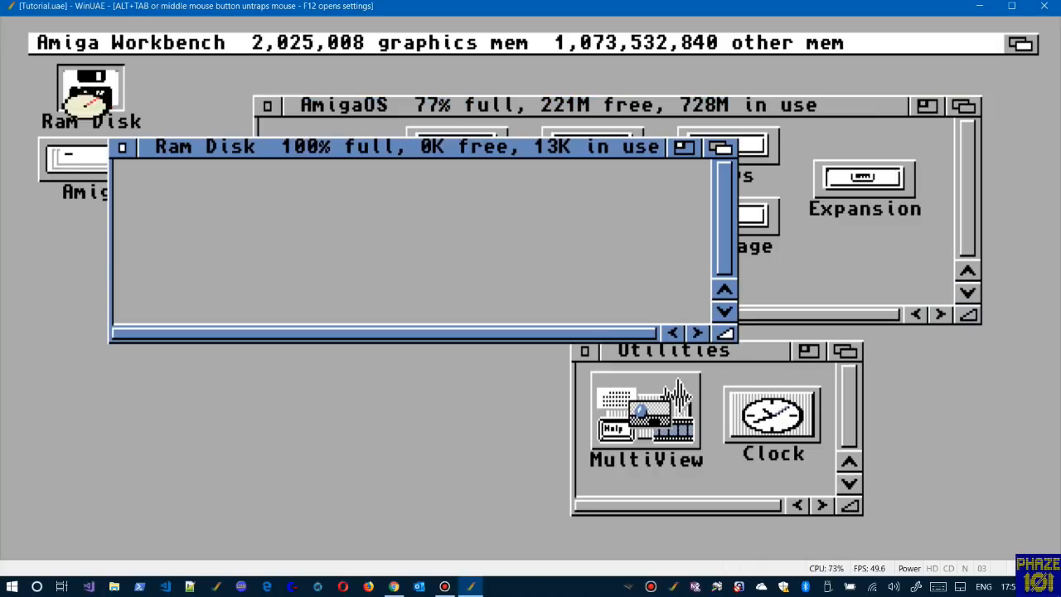
left_click(123, 148)
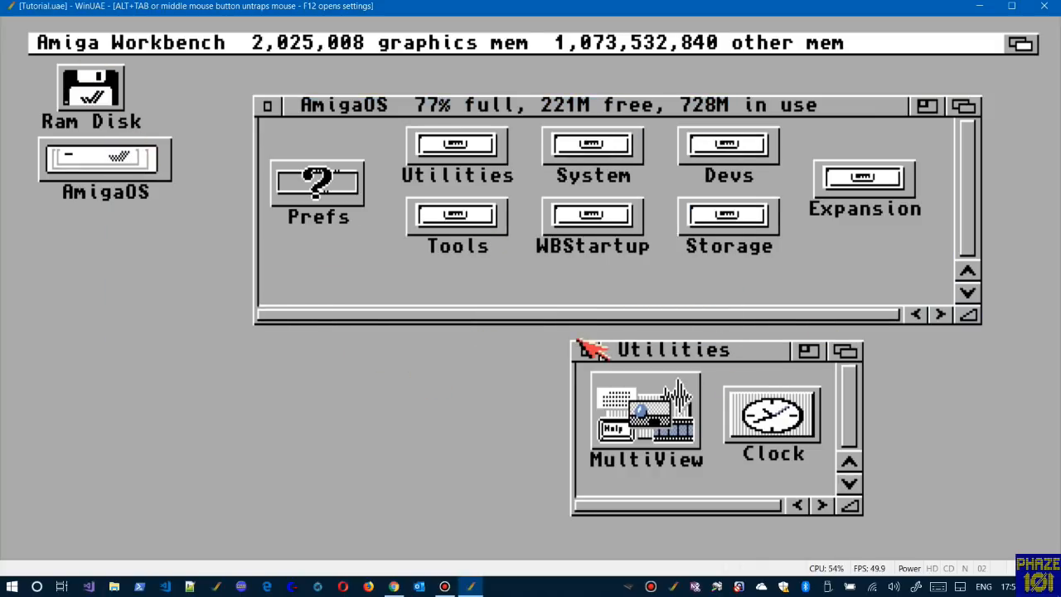
left_click_drag(672, 436, 133, 108)
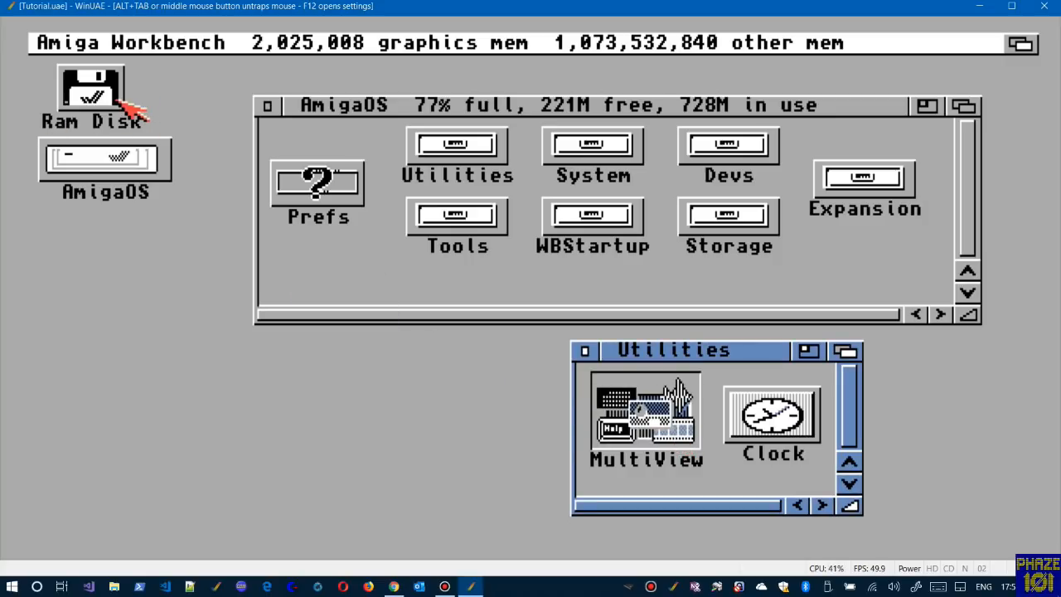
double_click(83, 108)
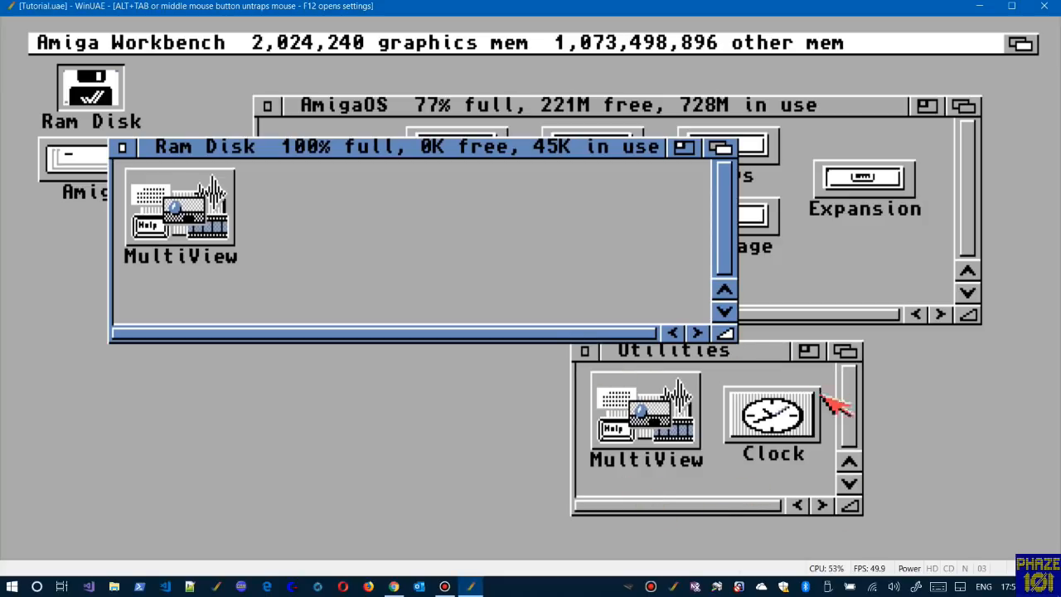
- View the icon information of the MultiView copy on the Ram Disk, and close the information and Ram Disk windows
left_click(175, 201)
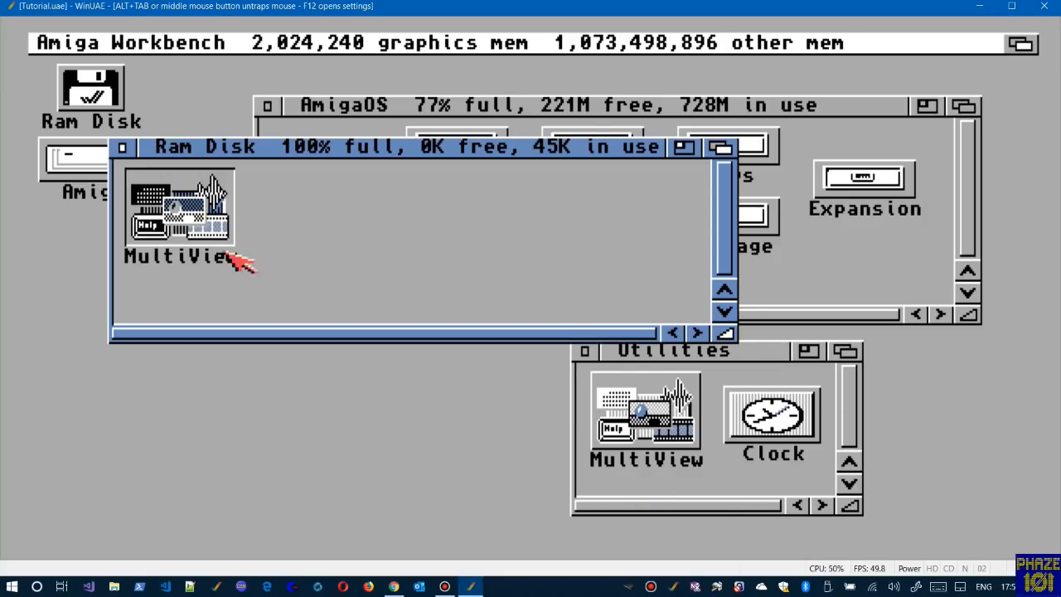
right_click(282, 39)
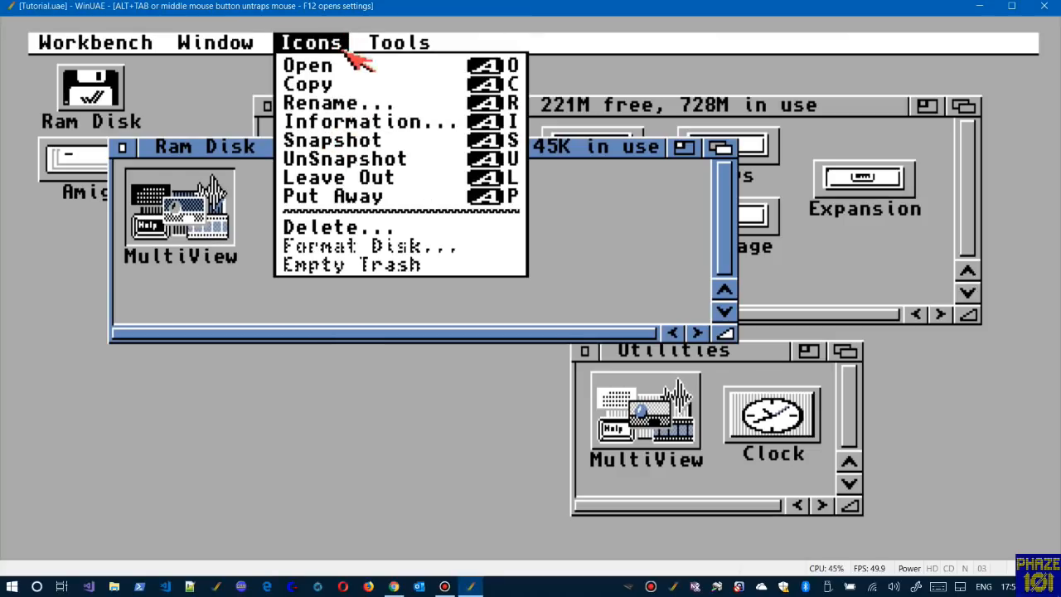
right_click(317, 125)
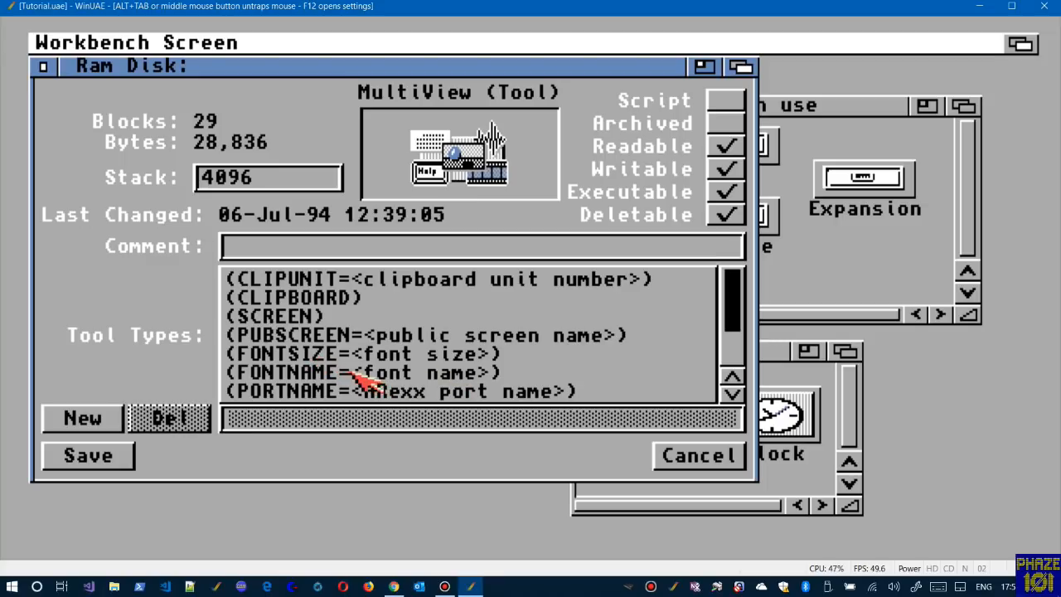
left_click(46, 69)
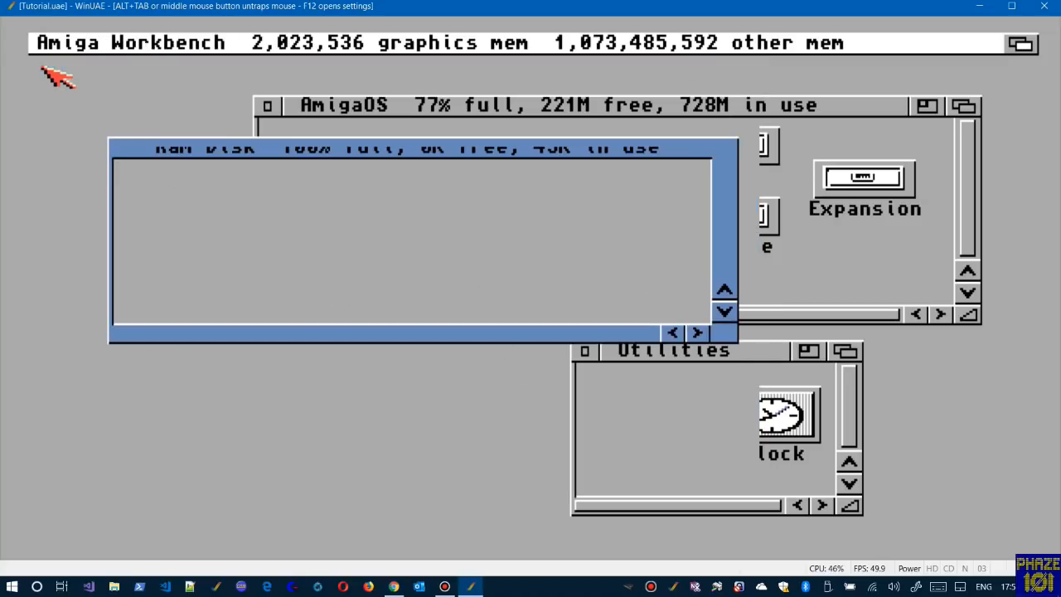
left_click(121, 147)
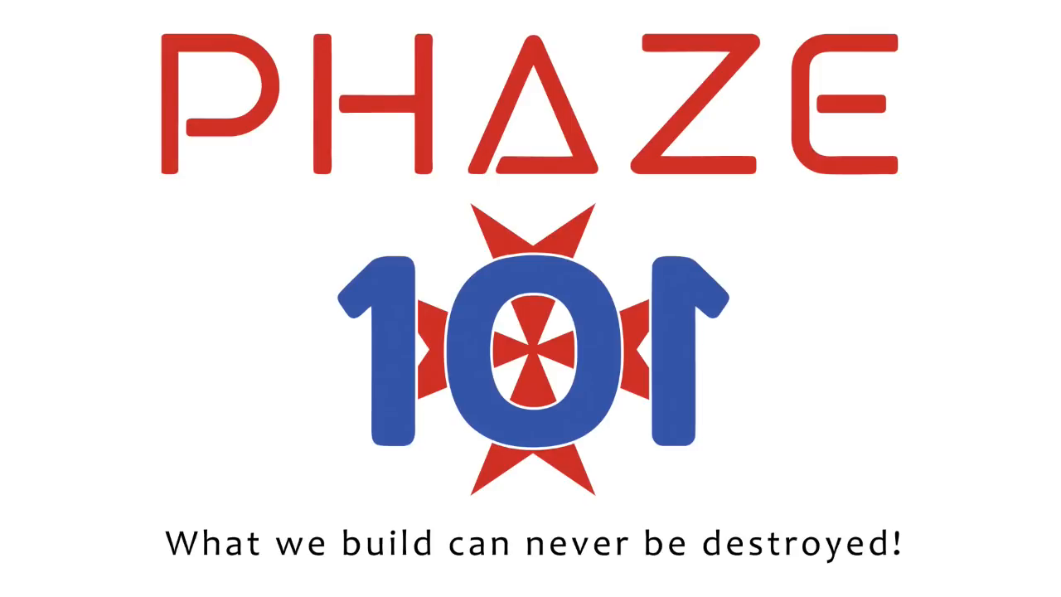